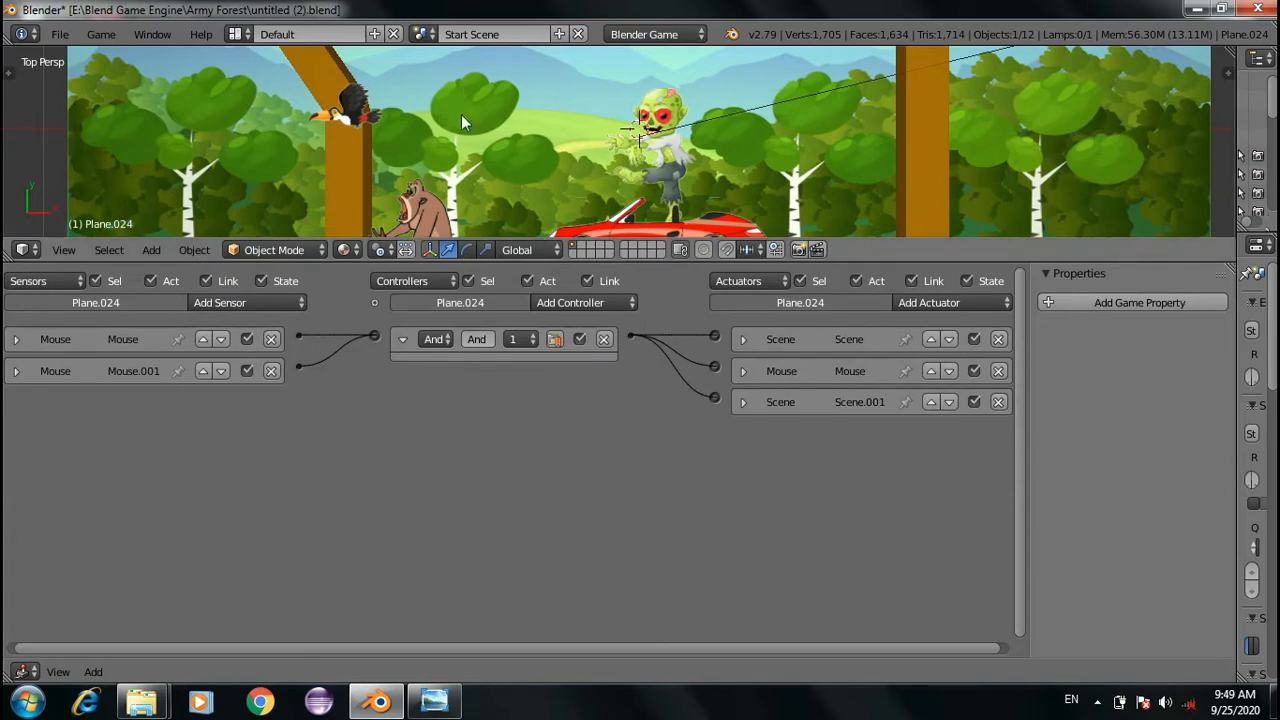
Examine the event settings of the two Mouse sensors on the Start Game plane
scroll(461, 120, down, 2)
shift+middle_drag(461, 139, 416, 172)
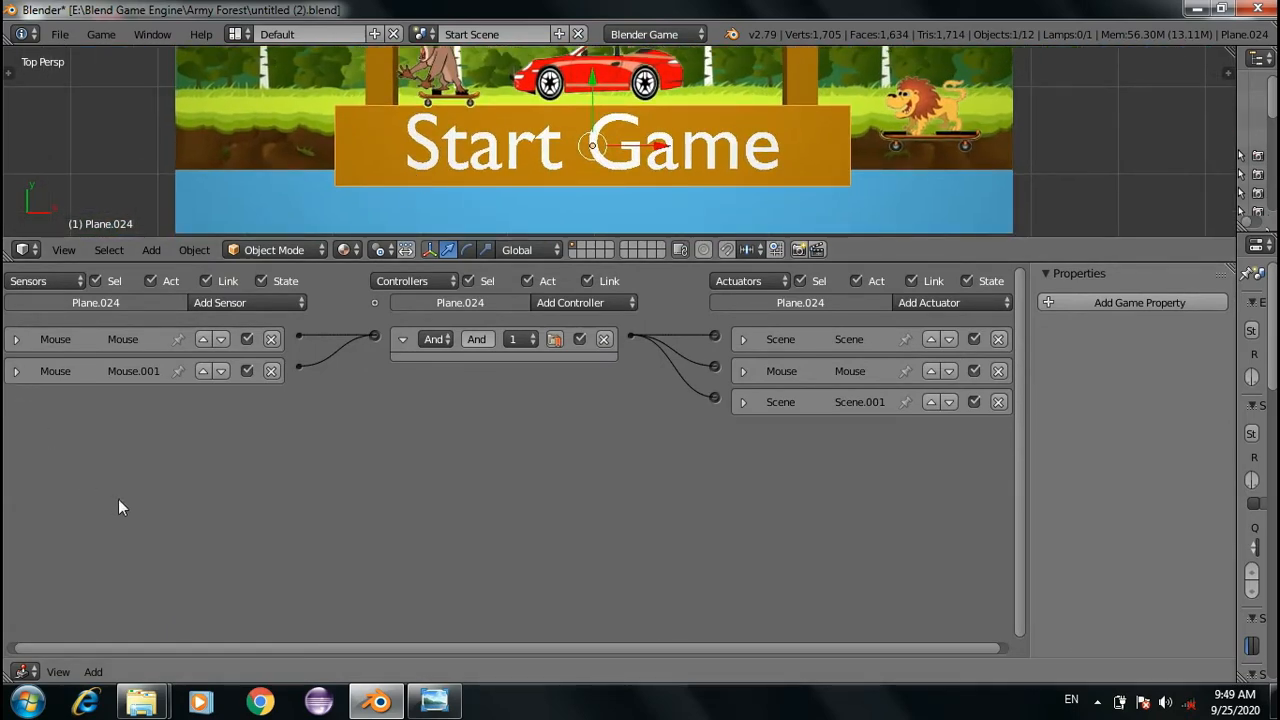
scroll(118, 499, down, 1)
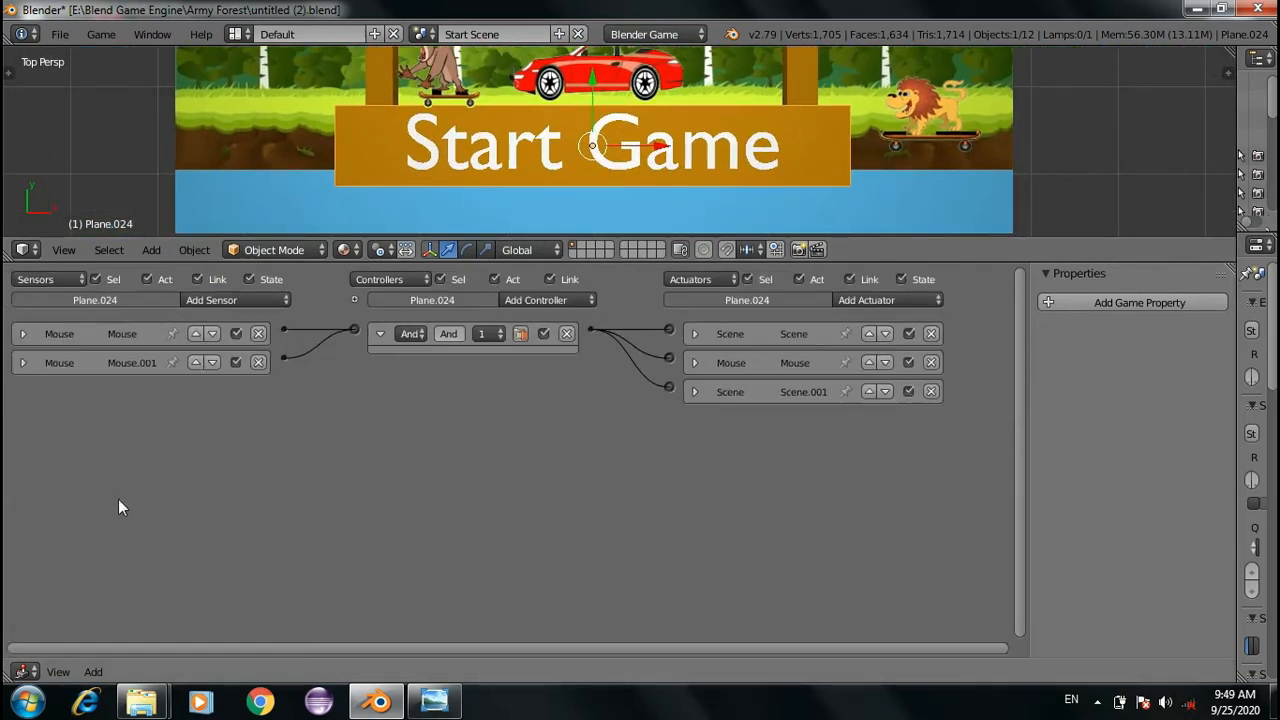
click(22, 334)
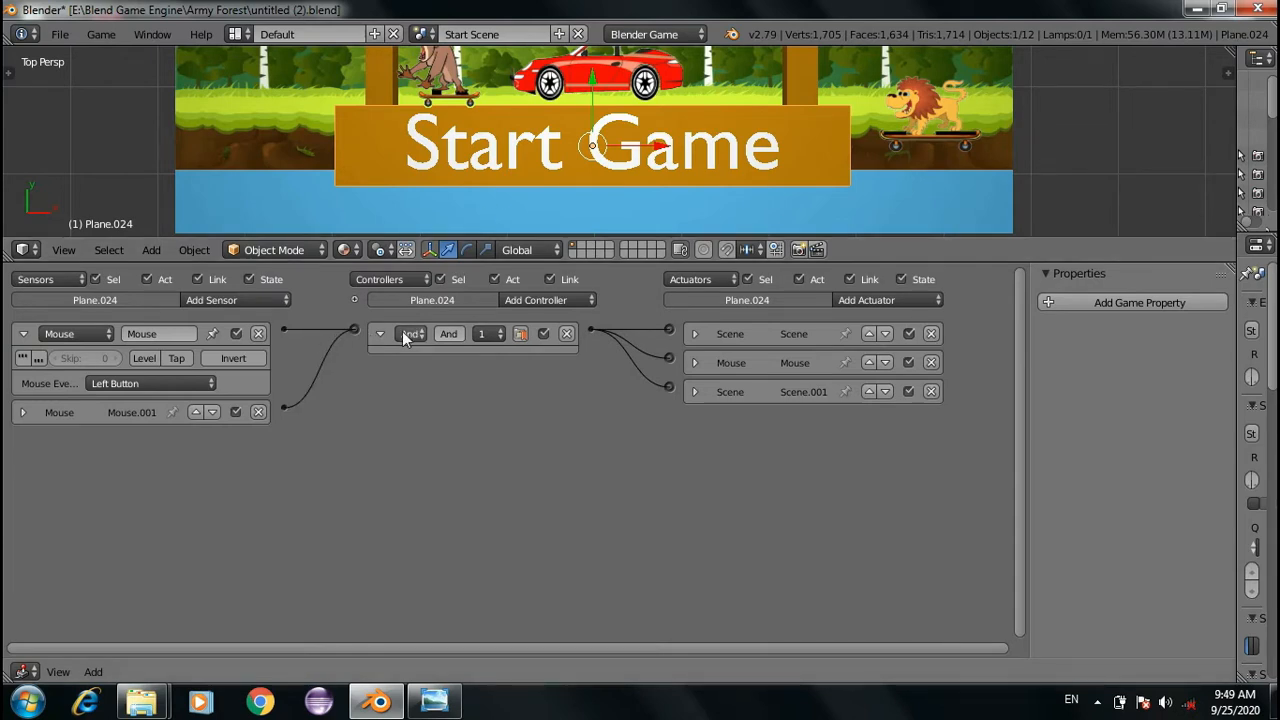
click(22, 412)
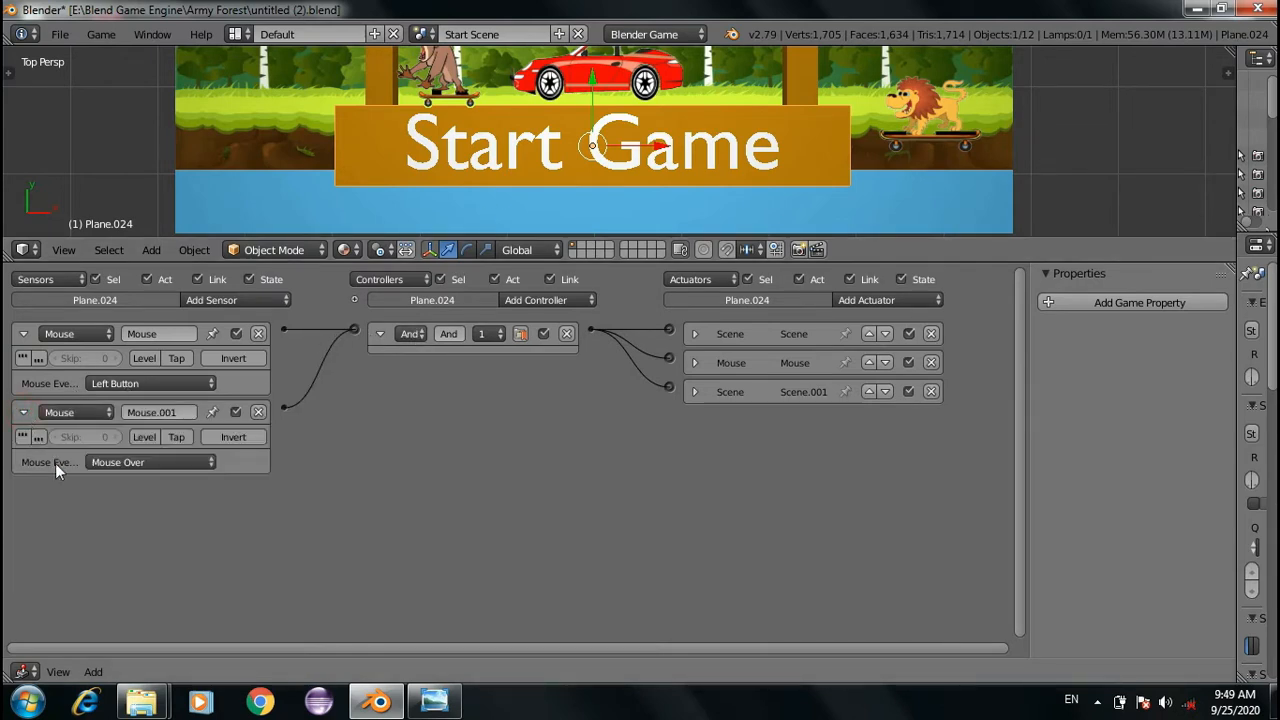
right_click(453, 163)
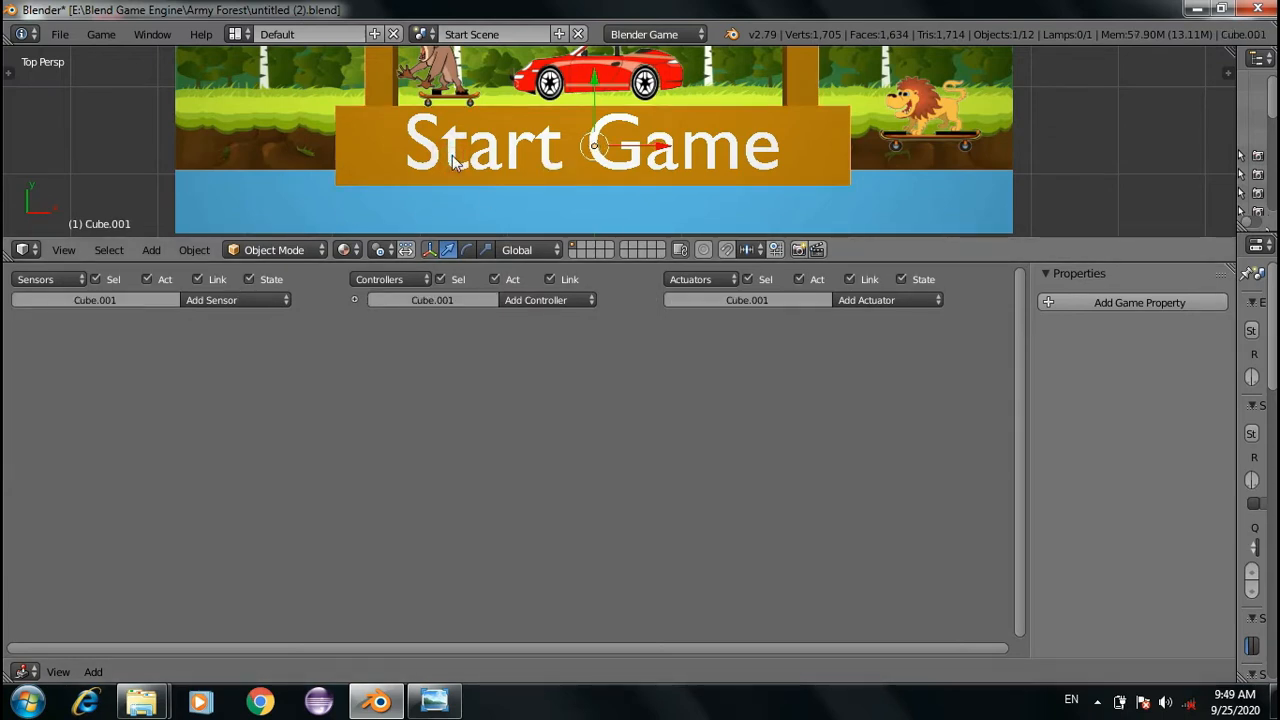
right_click(410, 170)
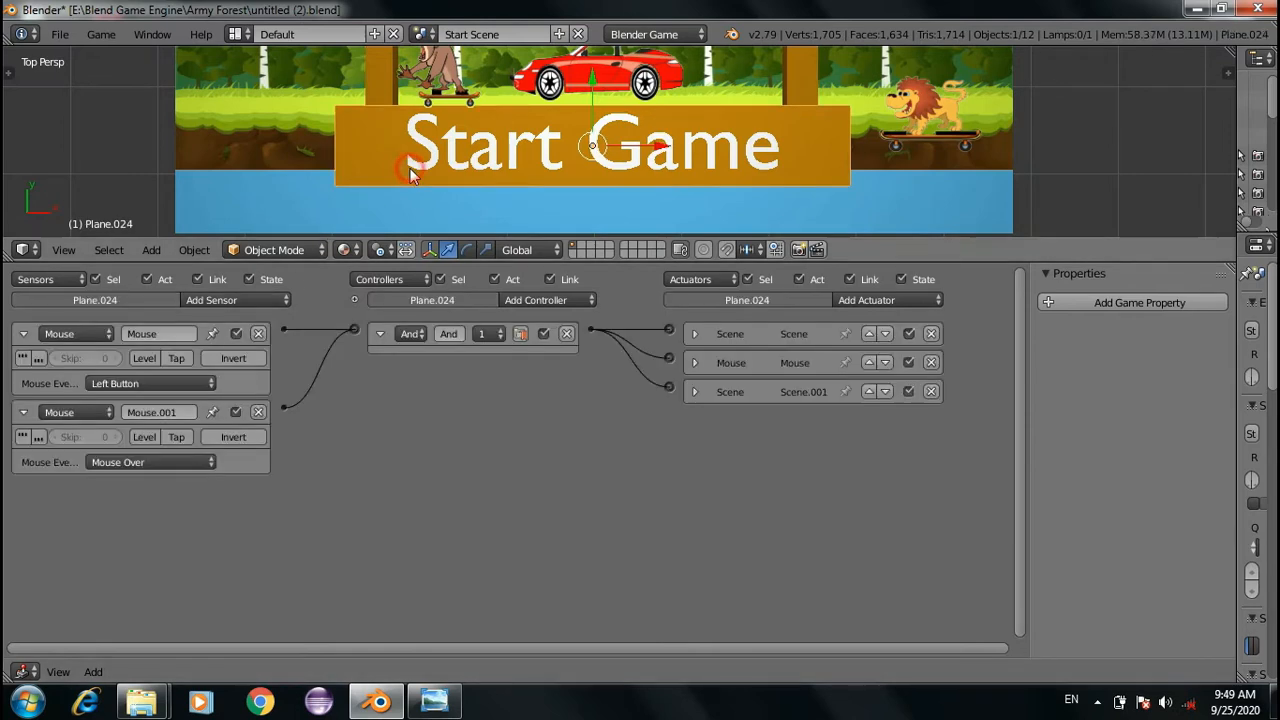
Examine the Start Game plane's first Scene actuator, the list of scenes and the Mouse actuator's visibility setting
click(694, 335)
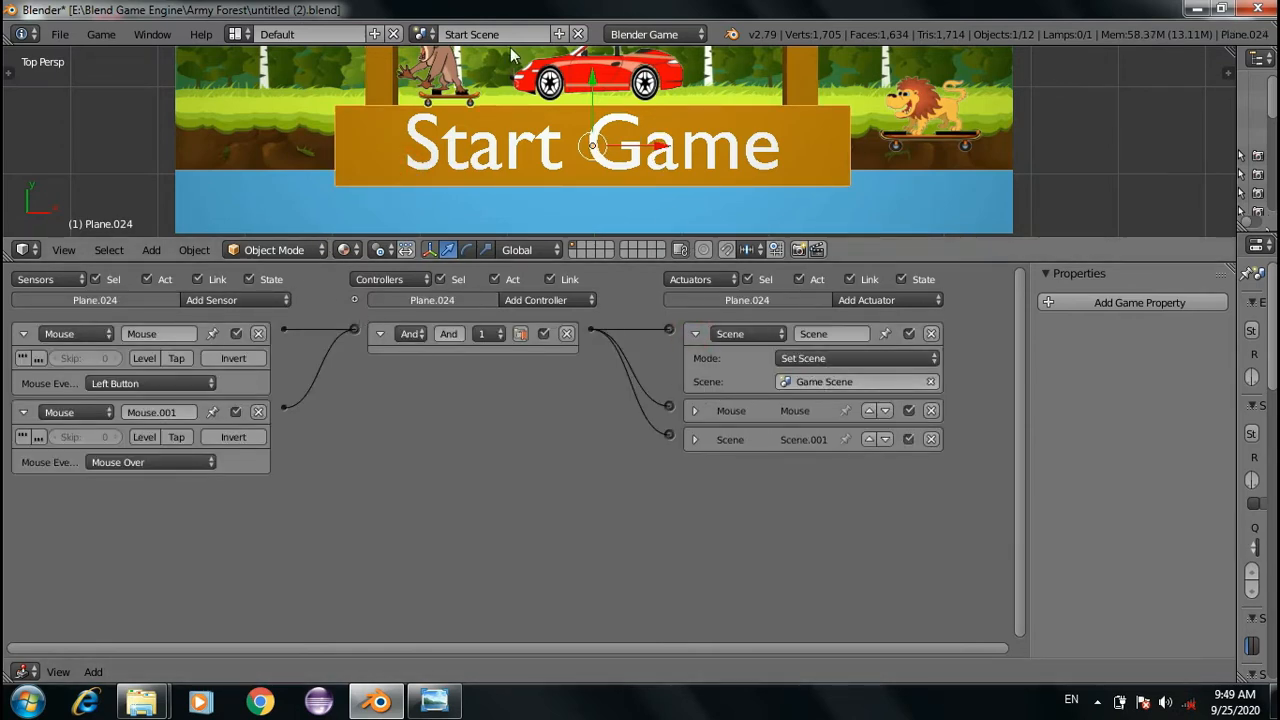
click(419, 34)
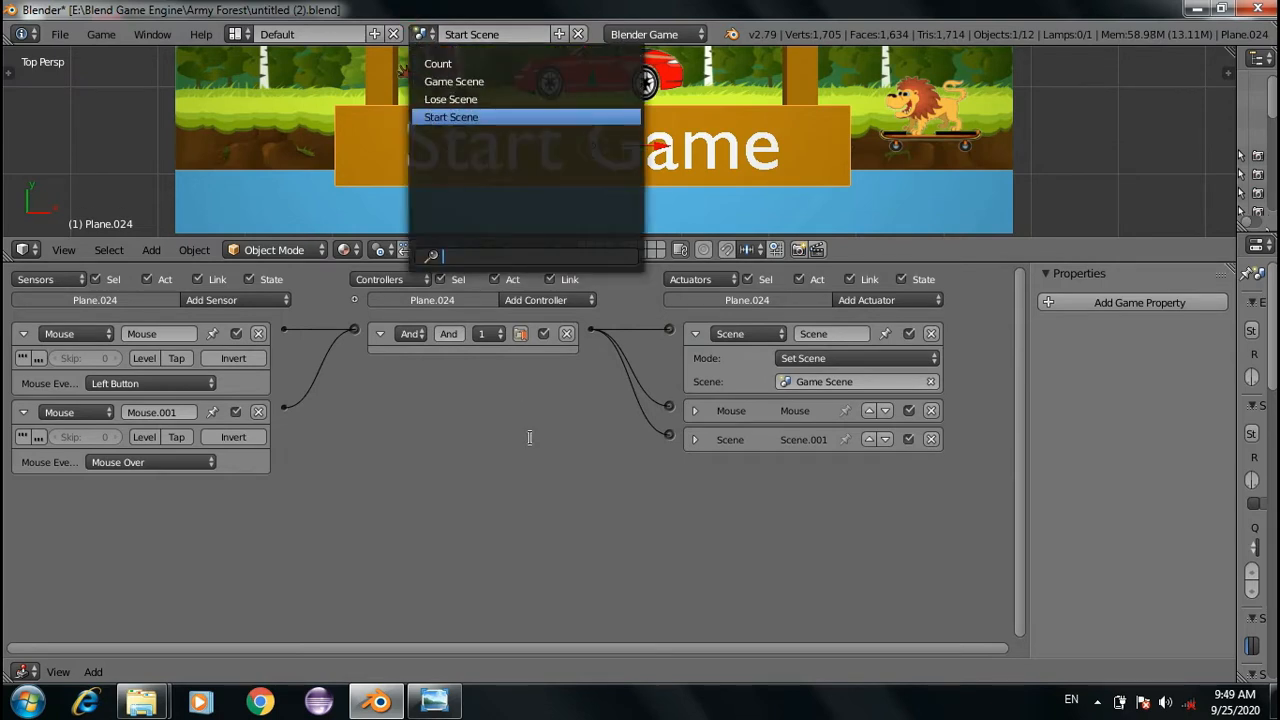
click(695, 411)
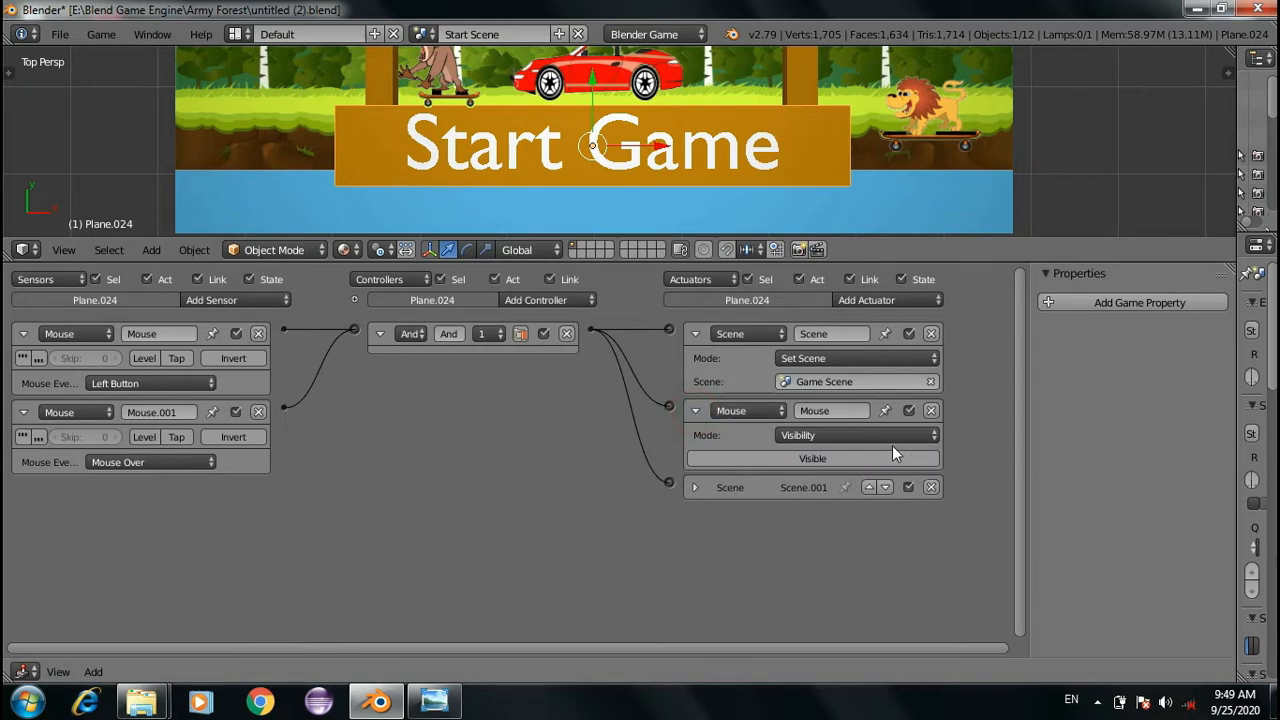
click(861, 456)
click(861, 456)
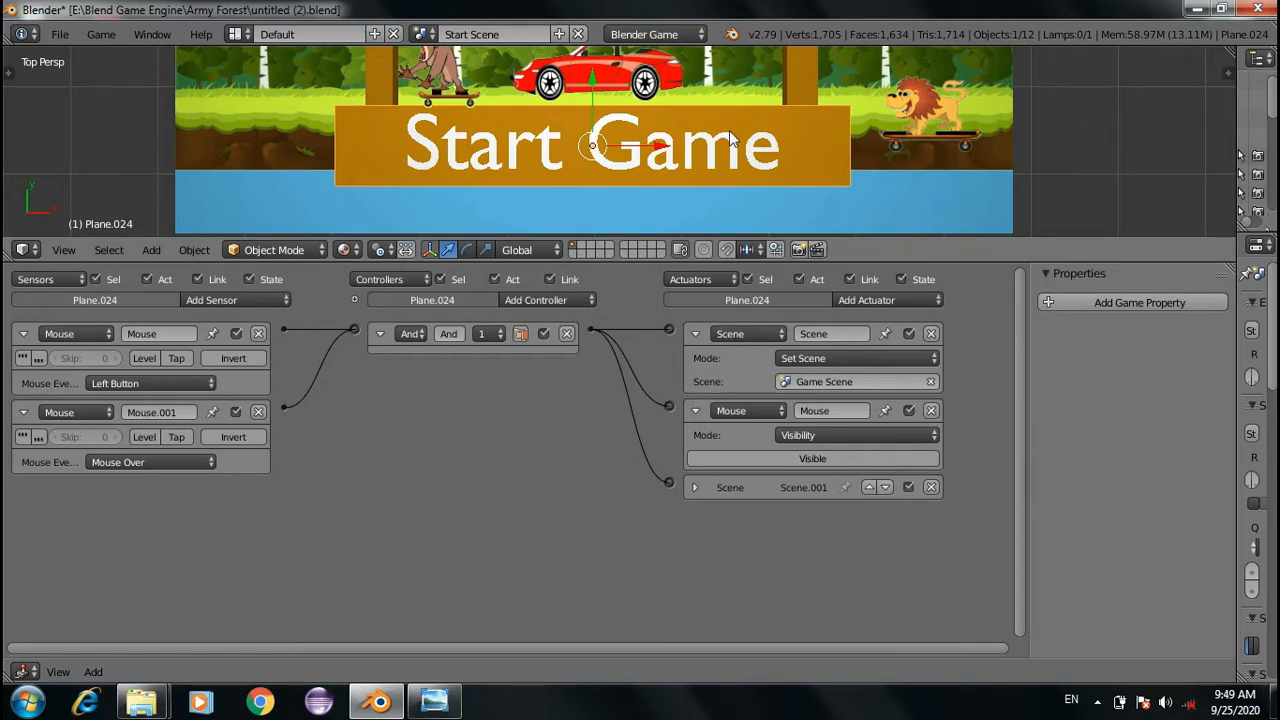
Play-test the game from the Start Scene and exit the game
key(p)
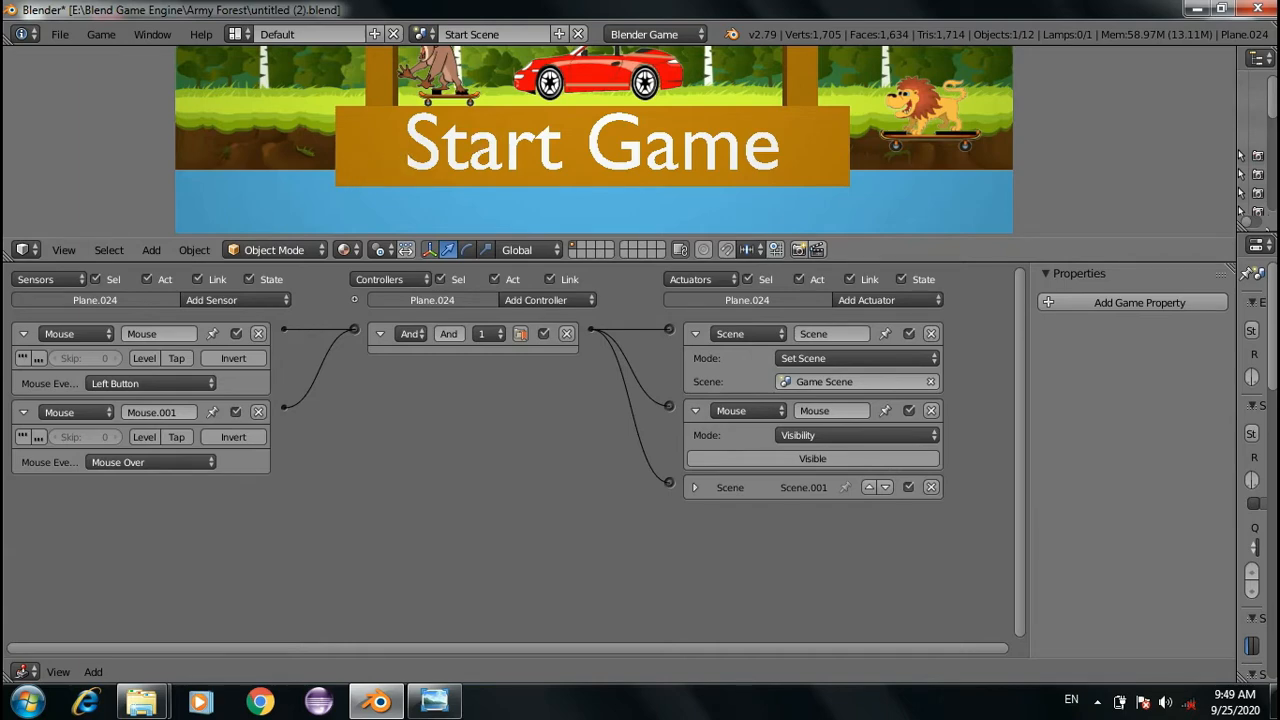
key(Right)
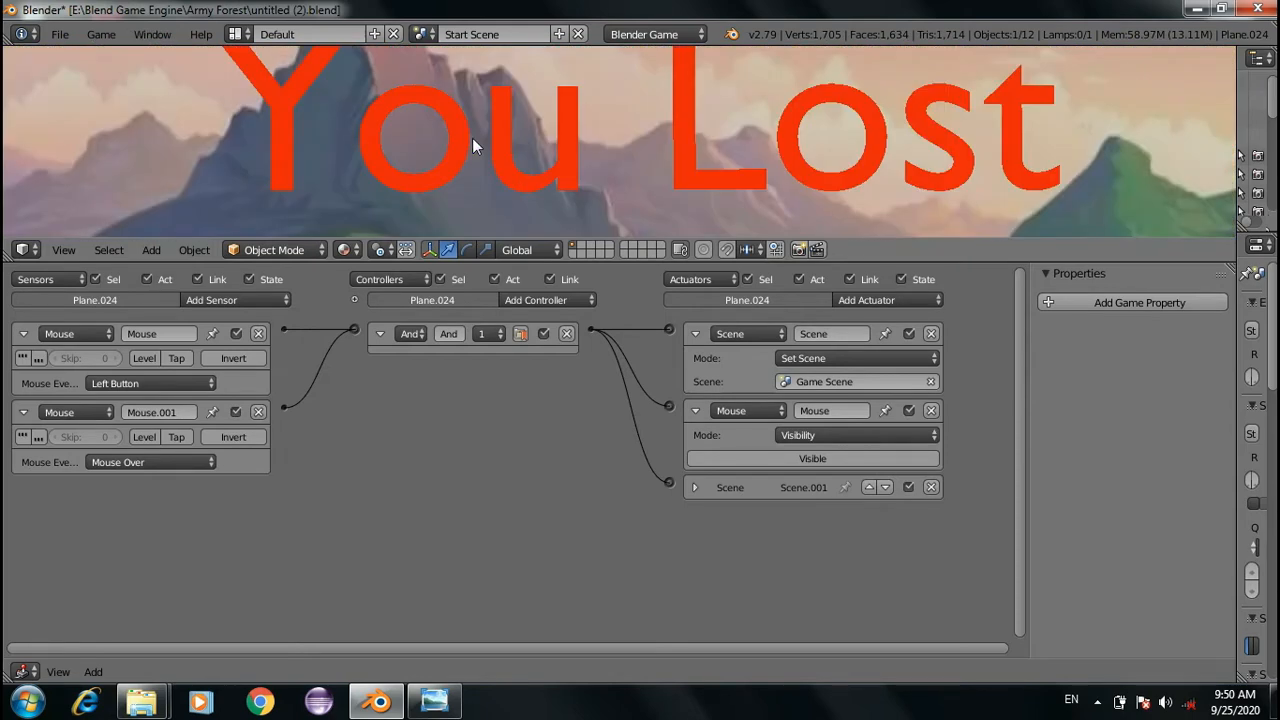
key(Escape)
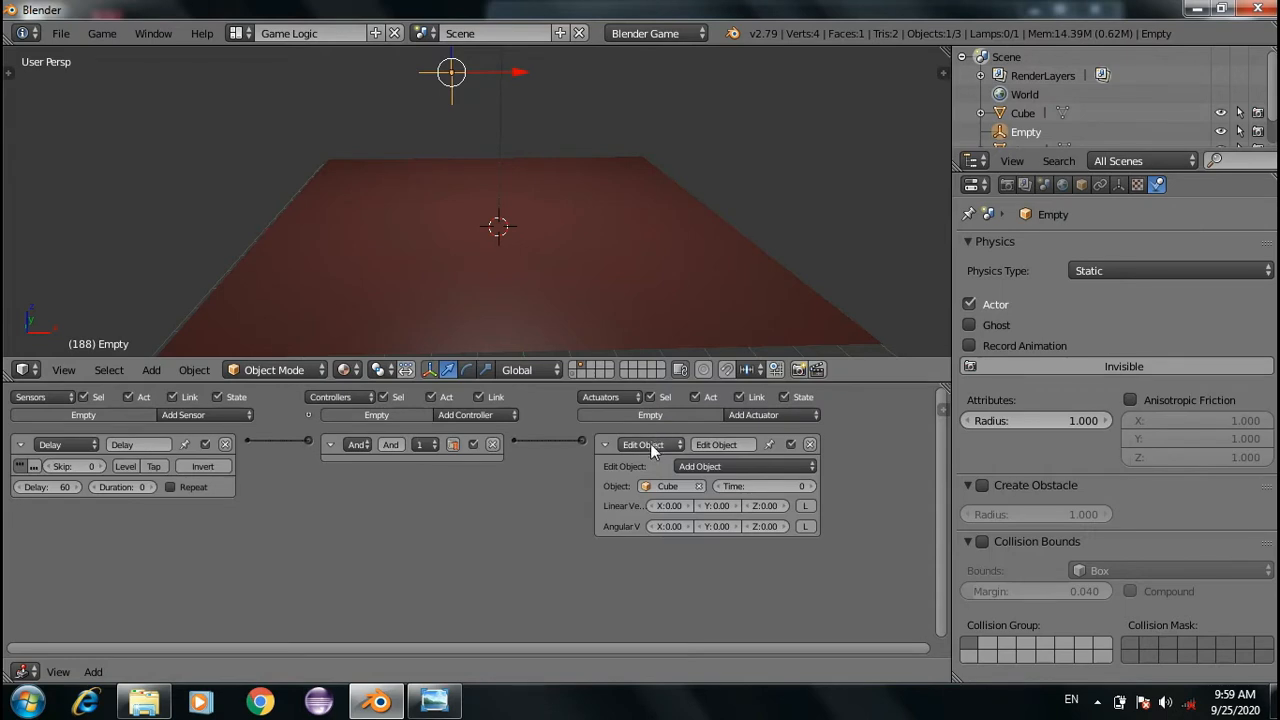
Examine the logic and physics of the ground plane, the Empty above it and the cube on the first layer
right_click(622, 281)
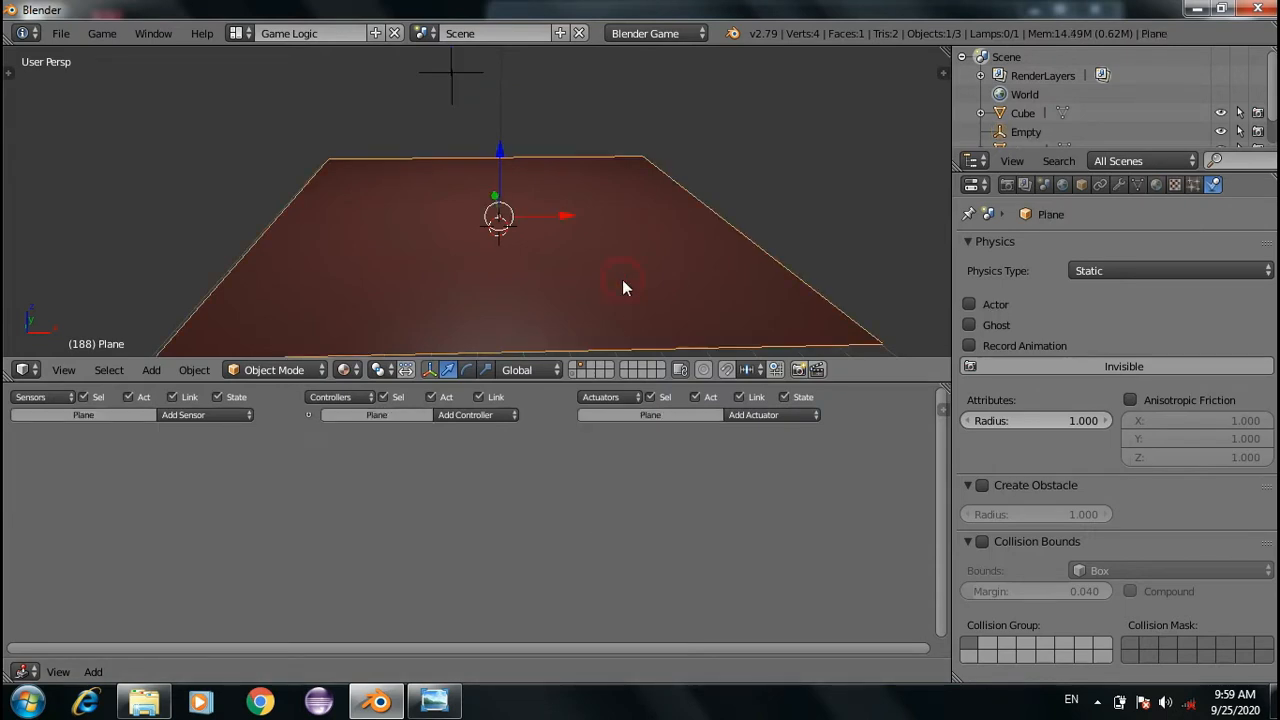
right_click(469, 84)
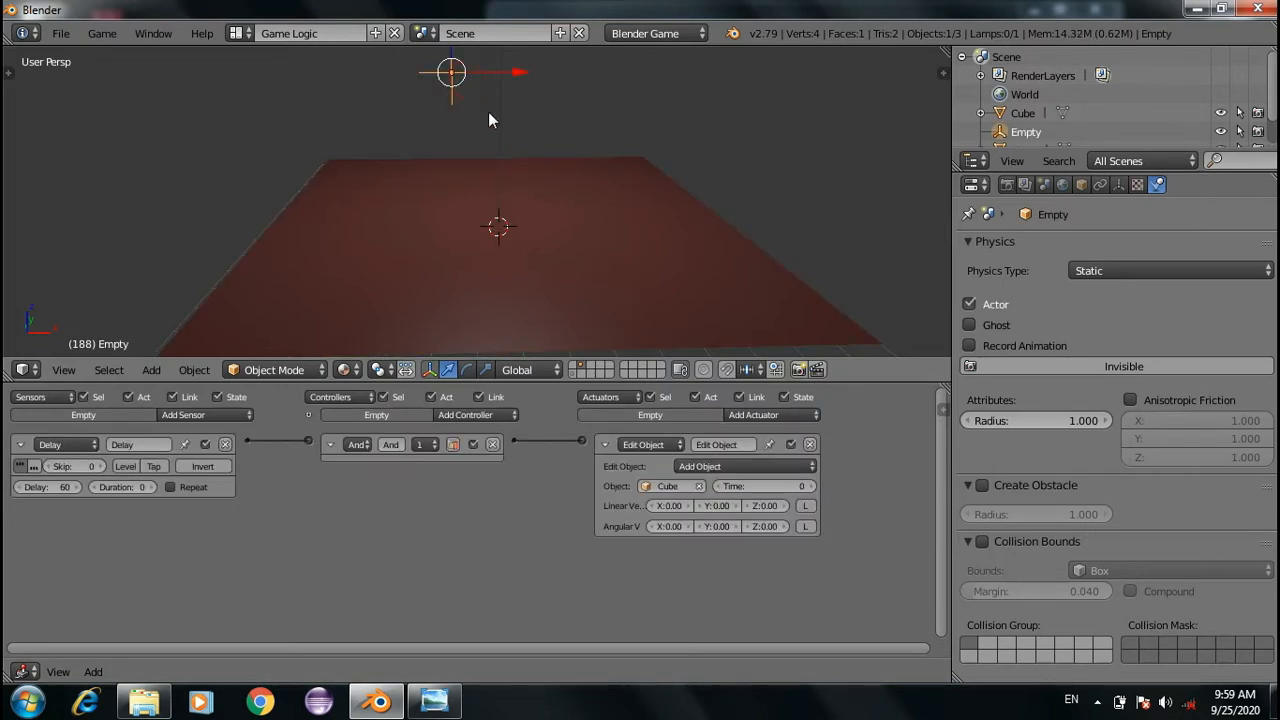
click(574, 367)
right_click(561, 149)
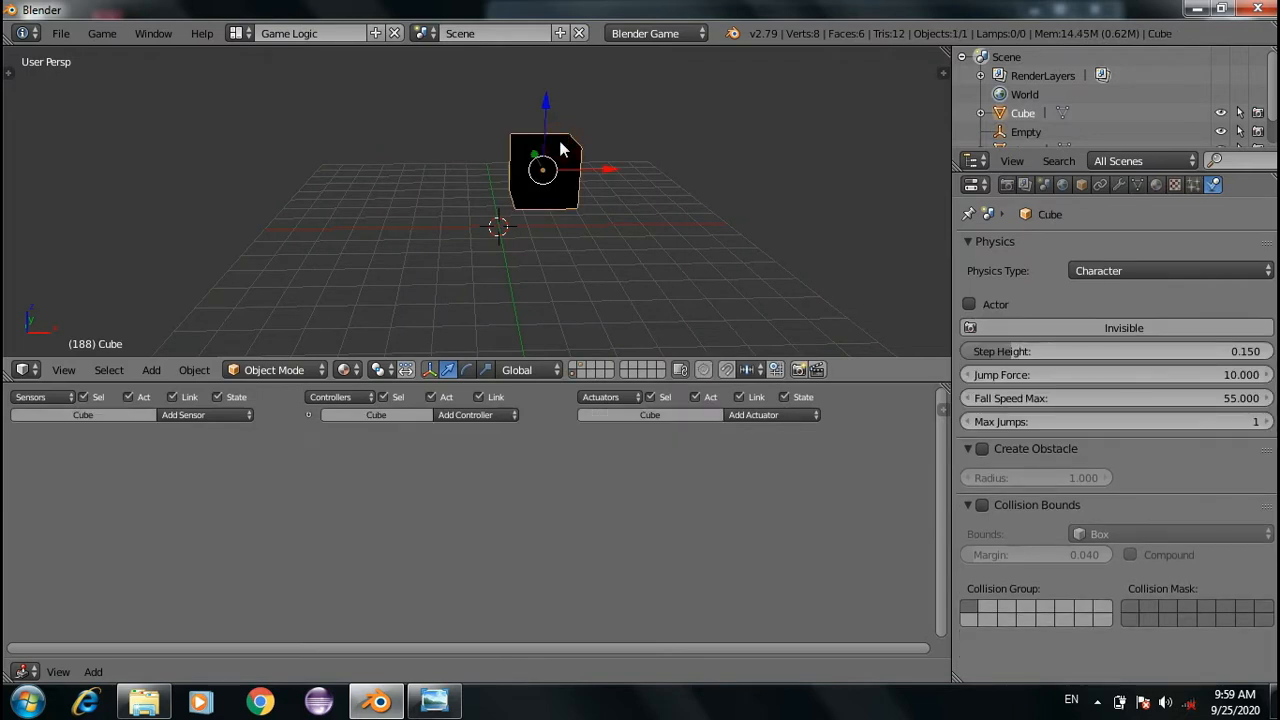
click(583, 366)
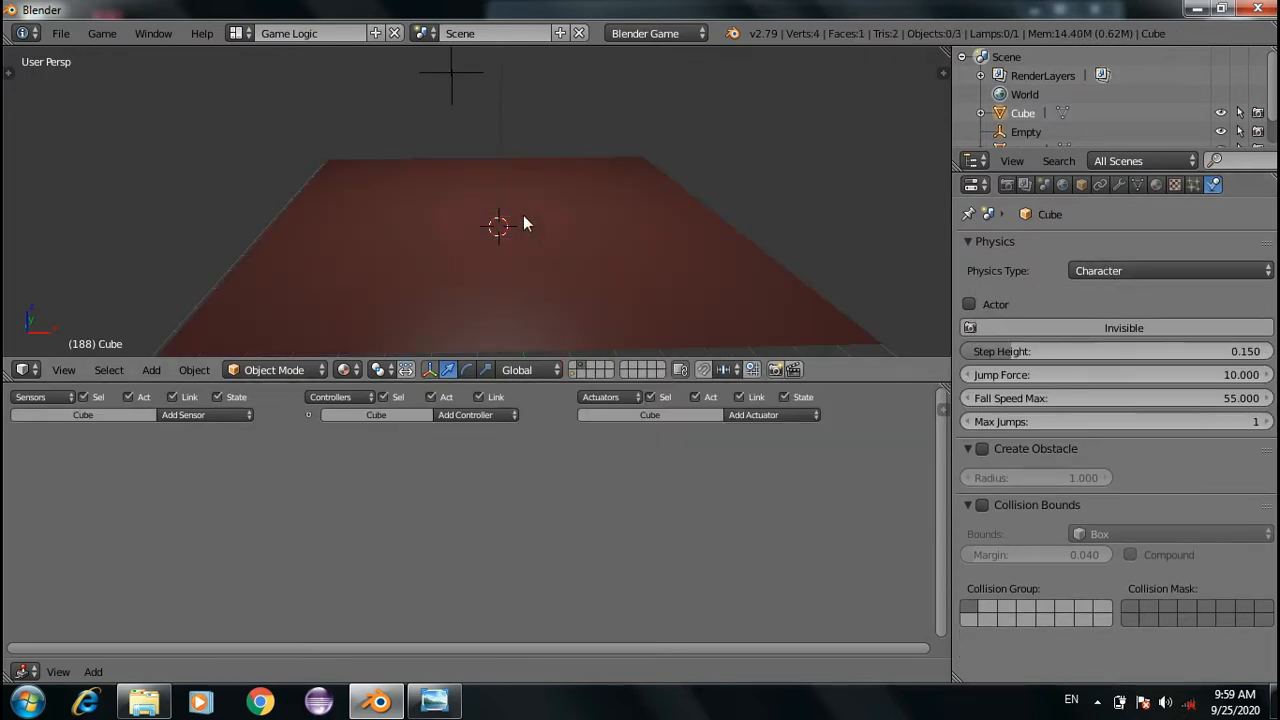
right_click(451, 70)
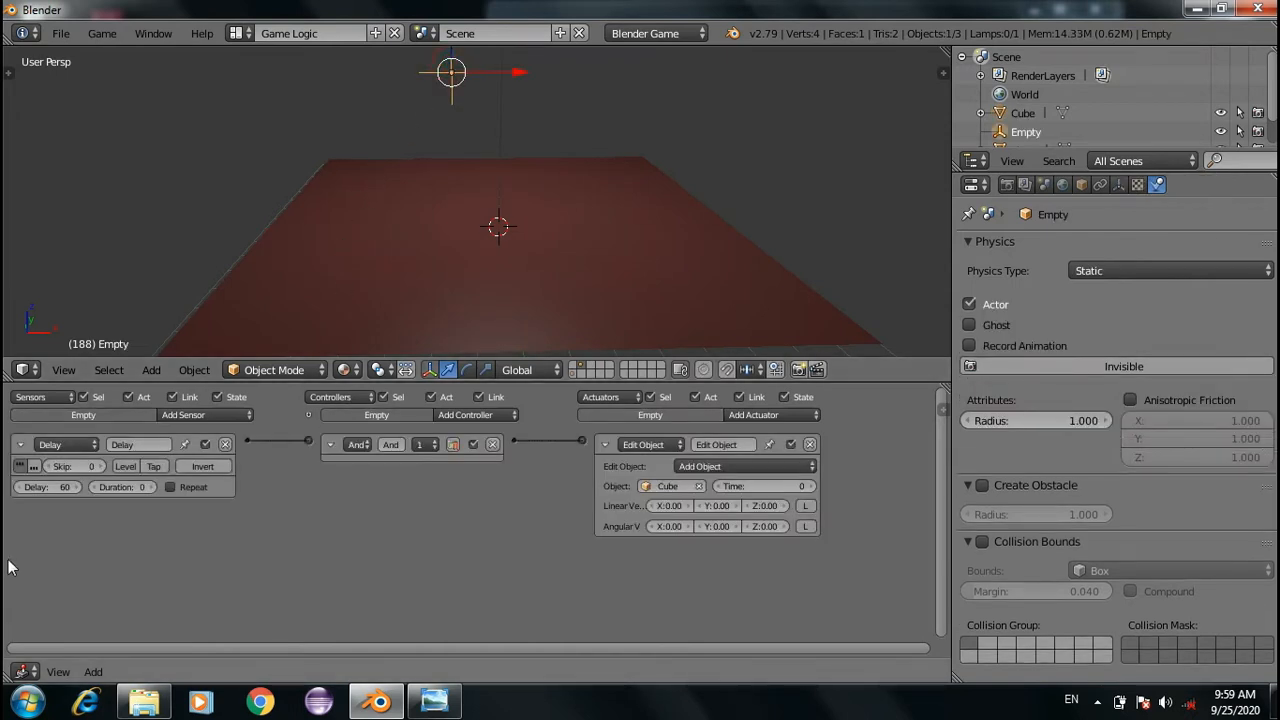
Set the Empty's Edit Object actuator to Add Object with Cube as the object
click(19, 466)
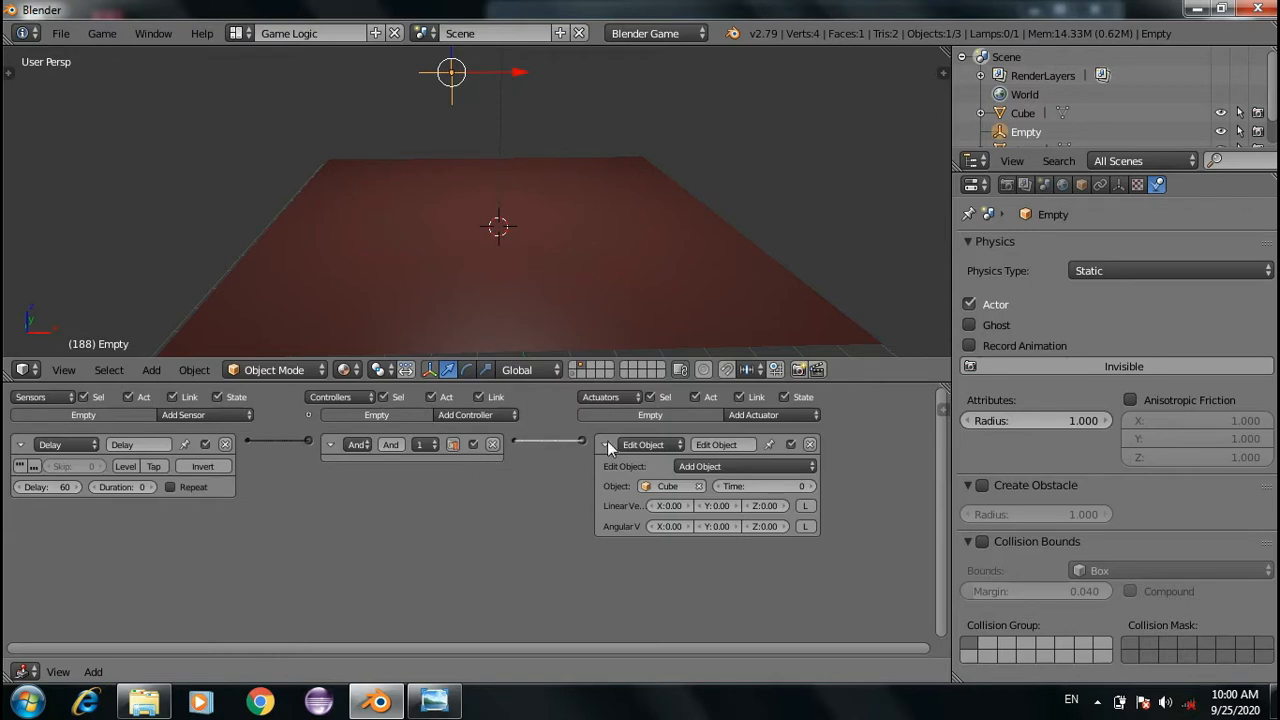
click(715, 467)
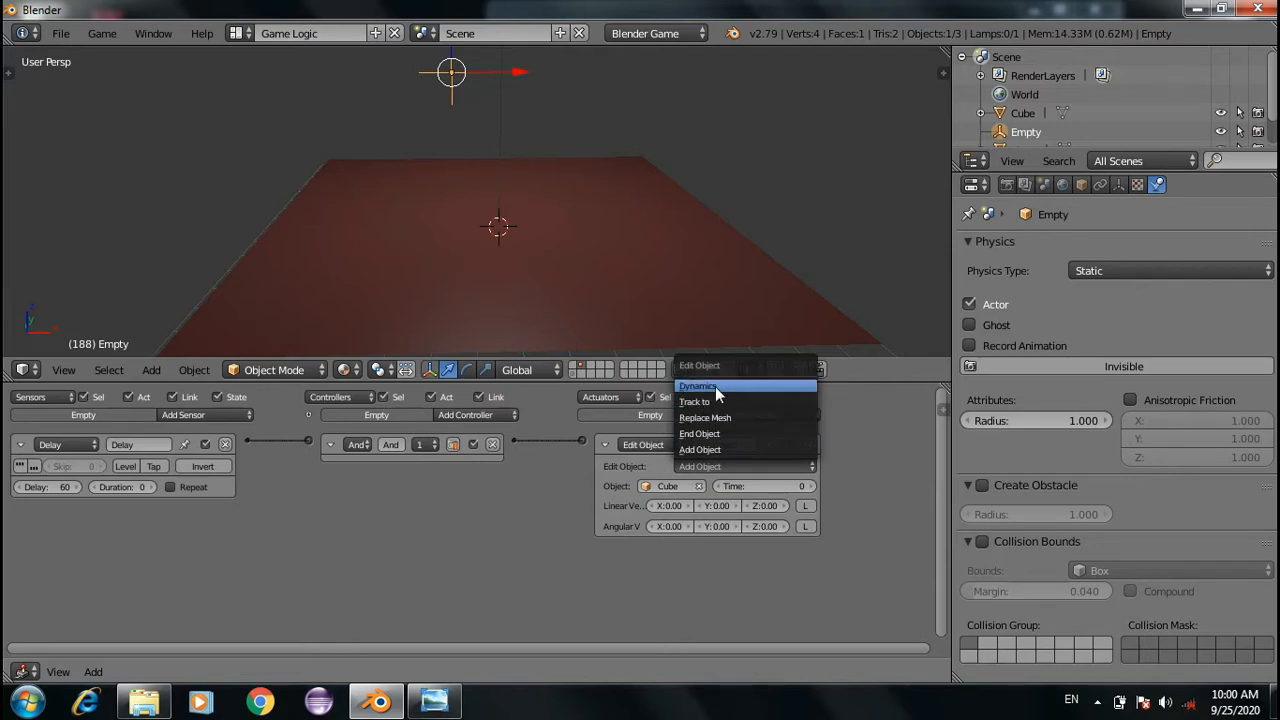
click(715, 450)
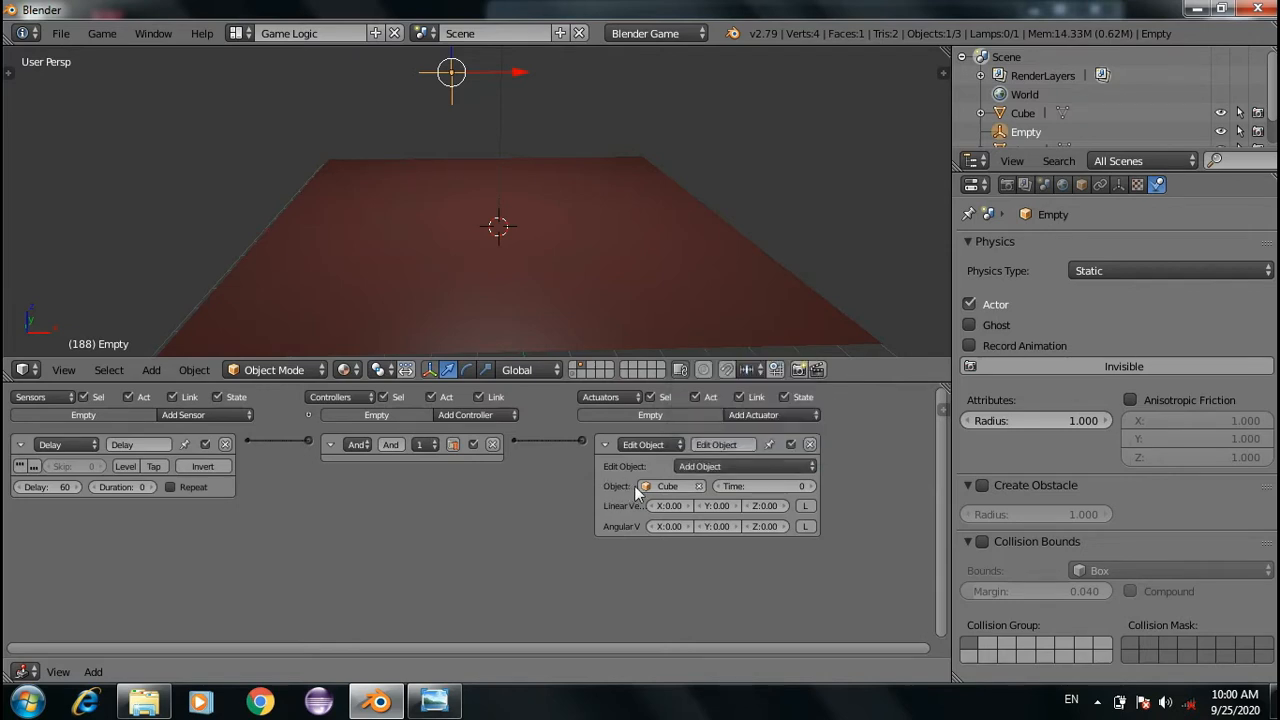
click(662, 486)
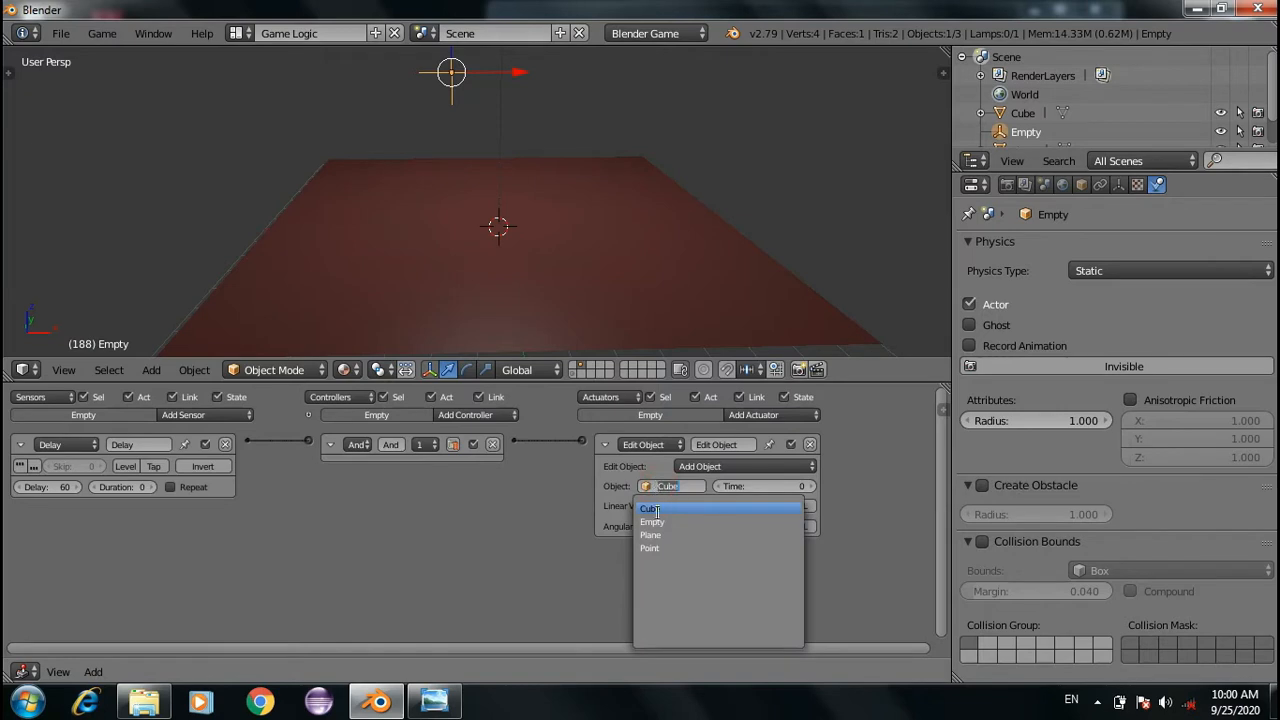
click(657, 510)
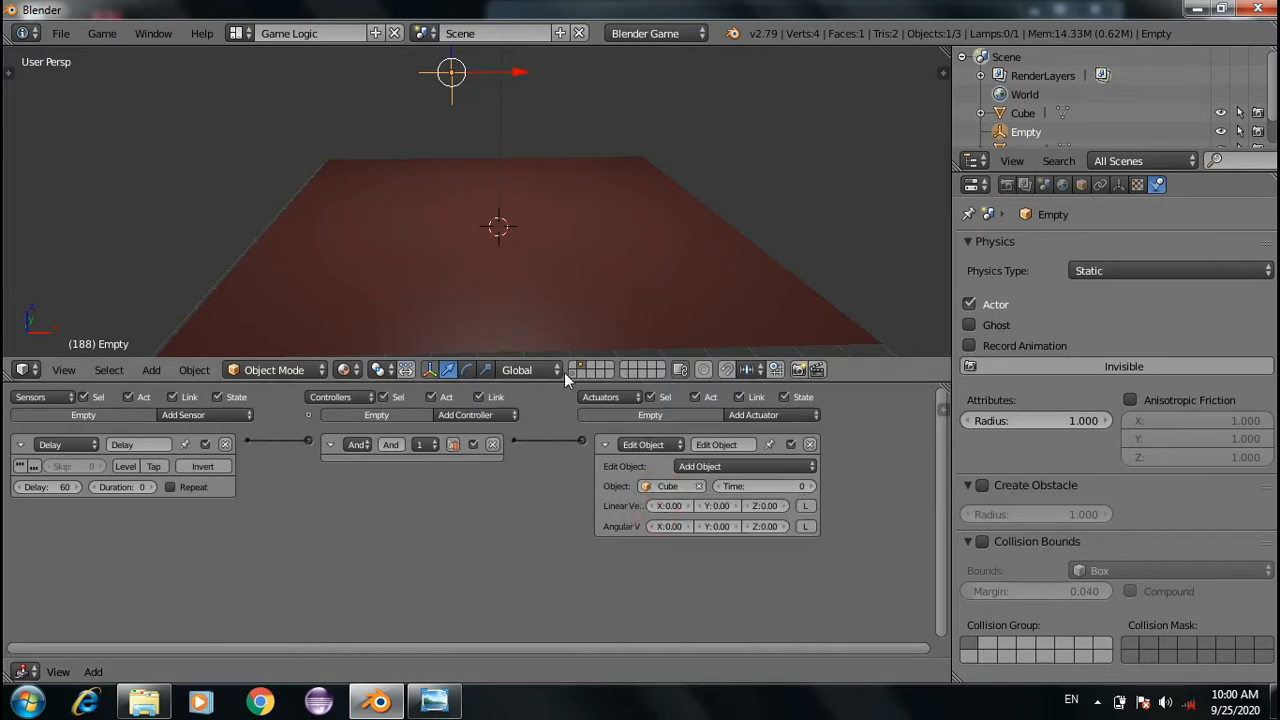
Check the cube on the first layer and run the game twice from the Empty's layer to test the spawning
key(Escape)
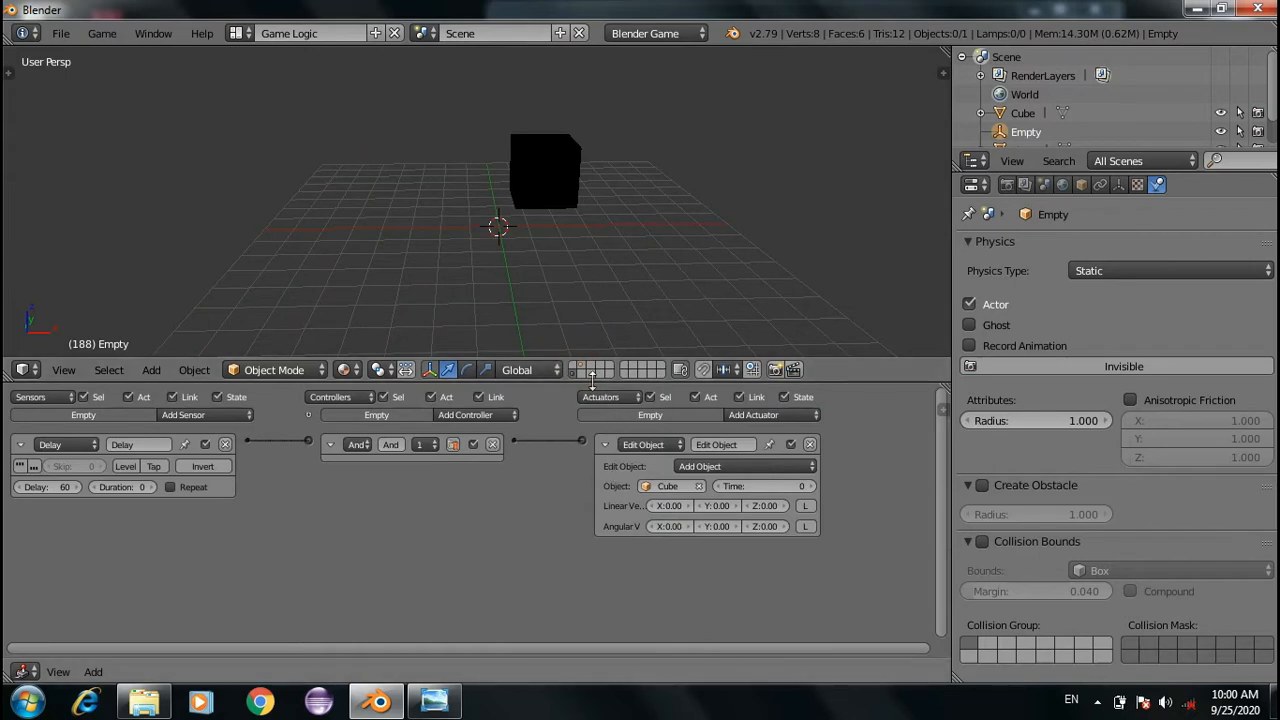
click(580, 369)
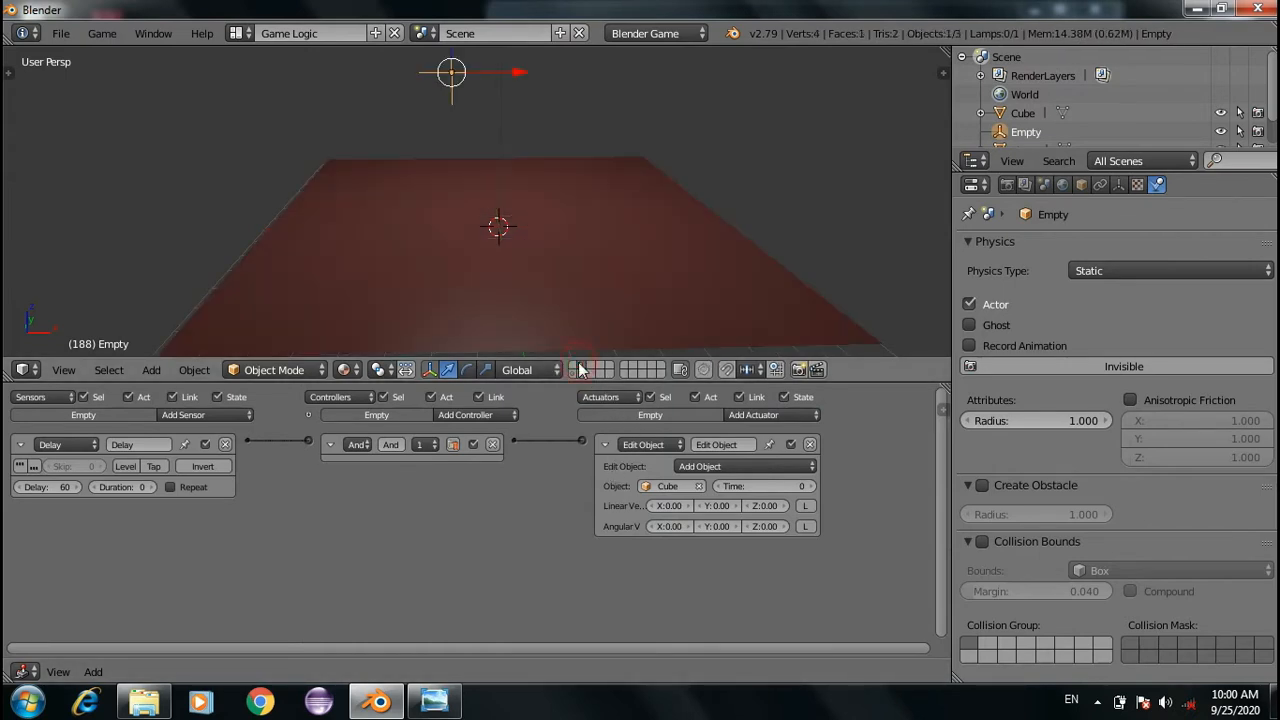
scroll(594, 262, down, 3)
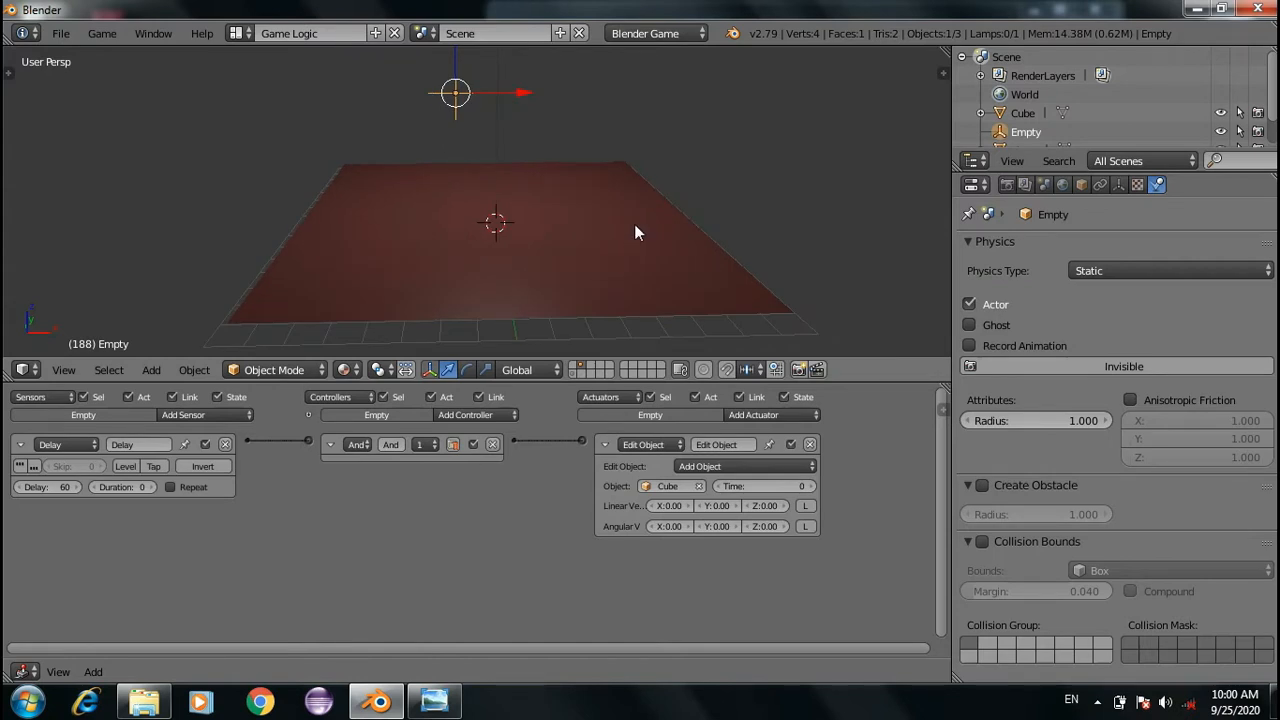
key(p)
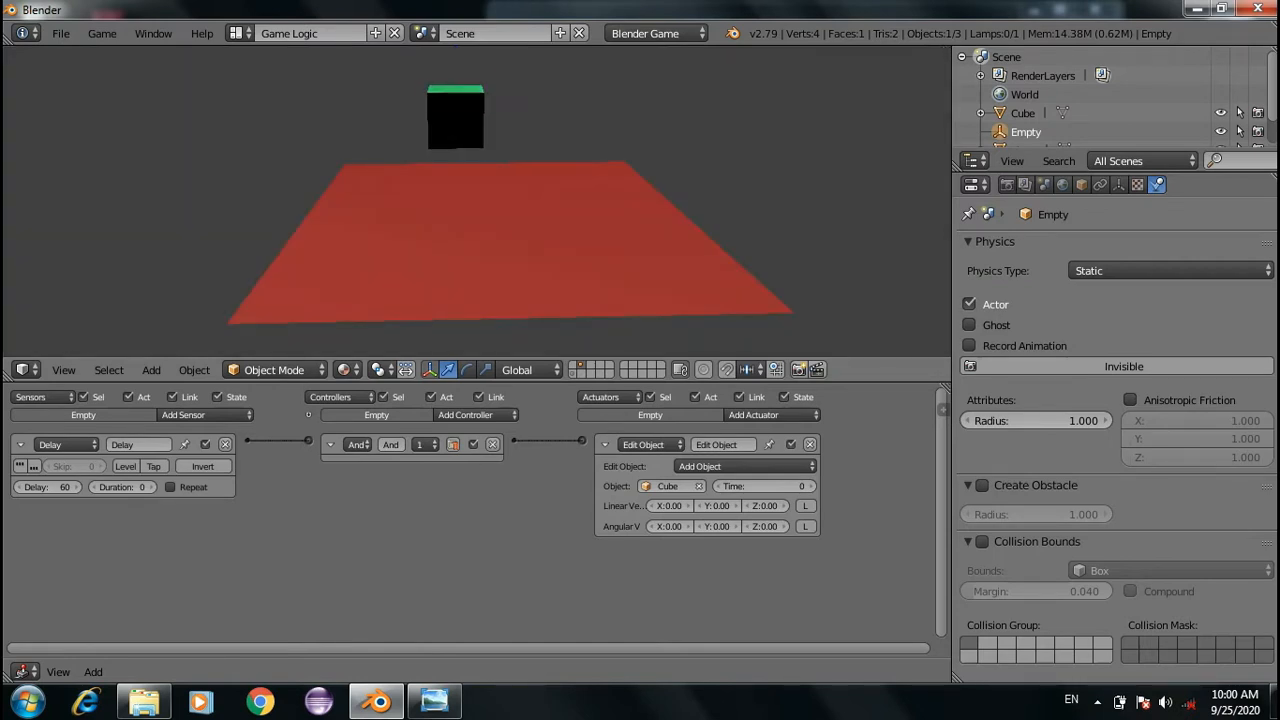
key(Escape)
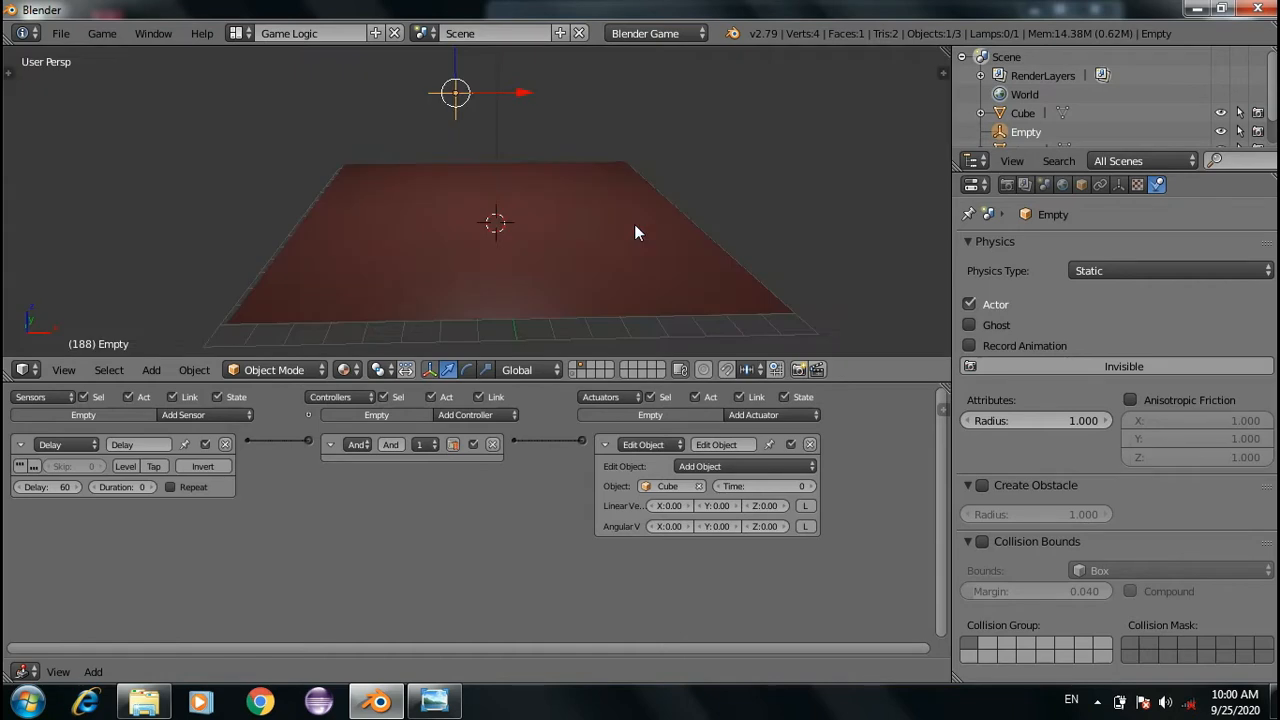
key(p)
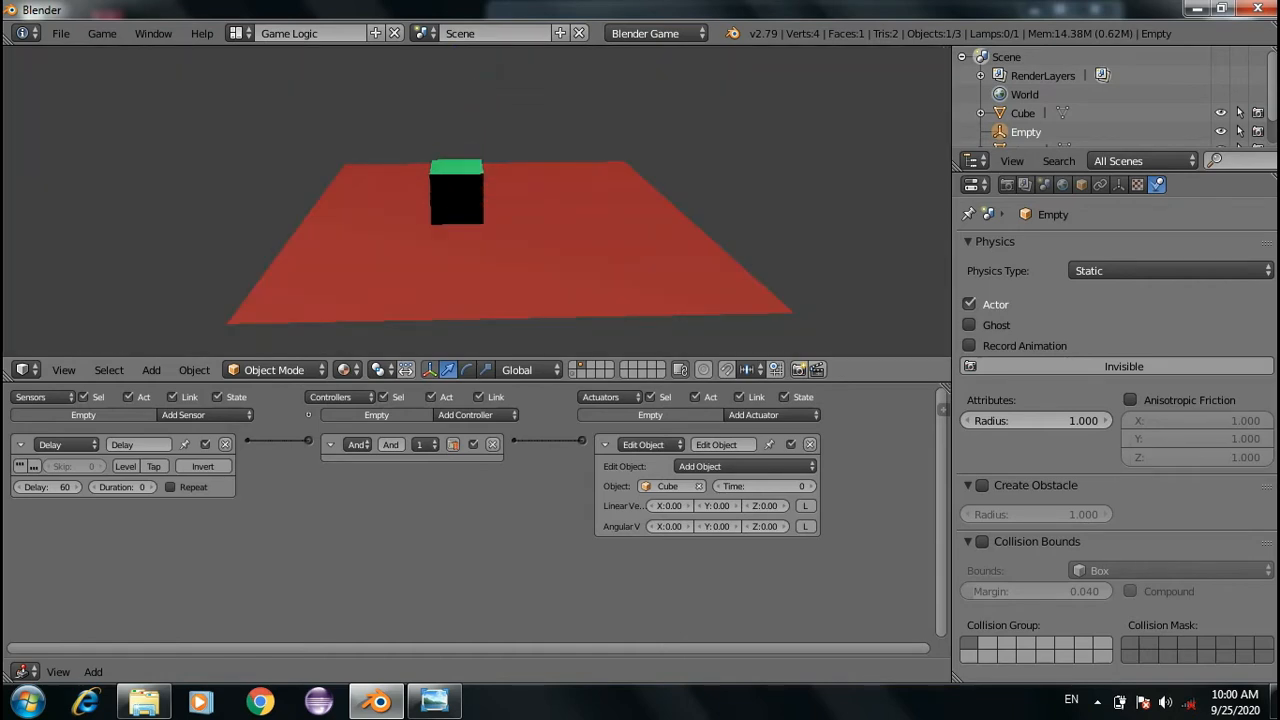
key(Escape)
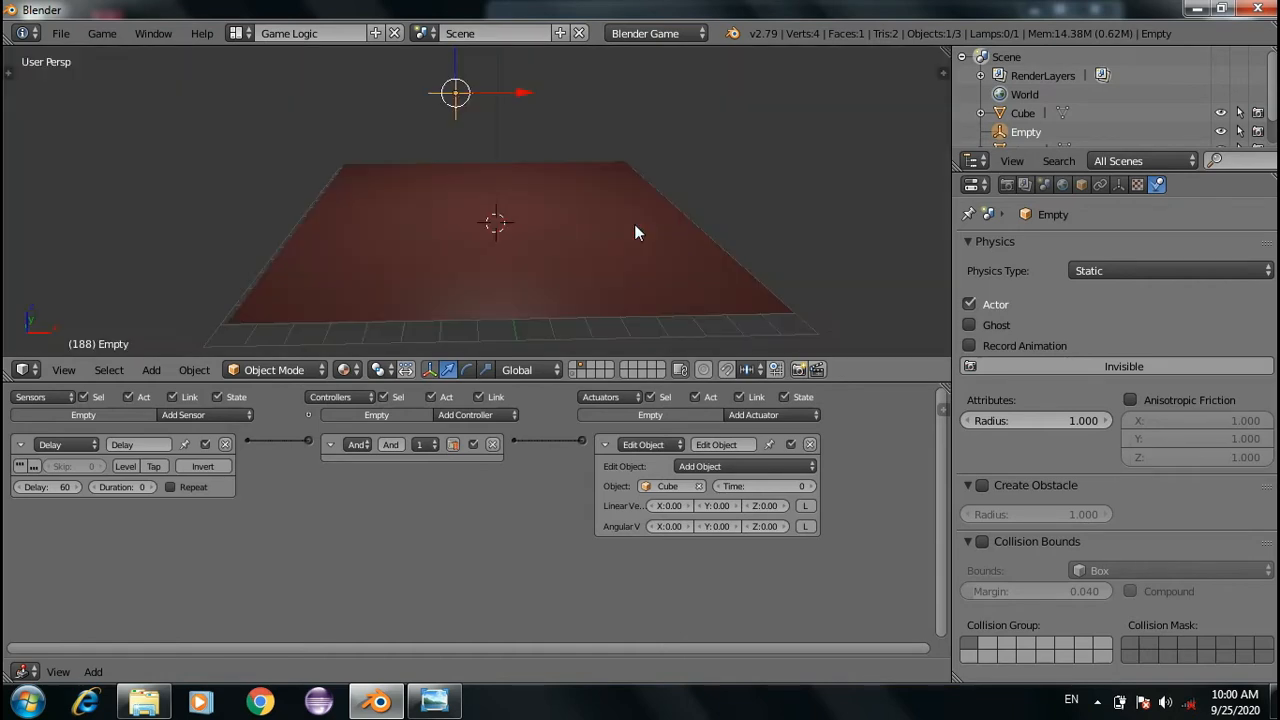
Set the Delay sensor's skip to 120 with repeated triggering on and test it in the game
click(24, 473)
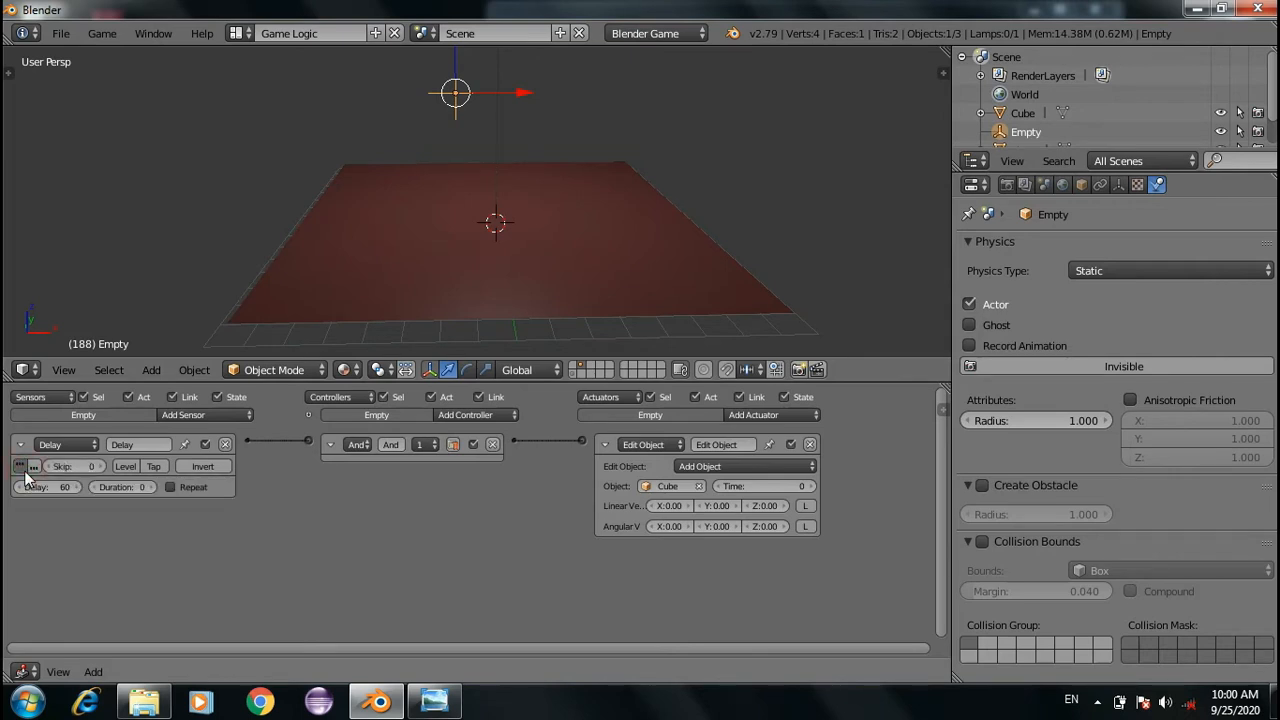
click(57, 466)
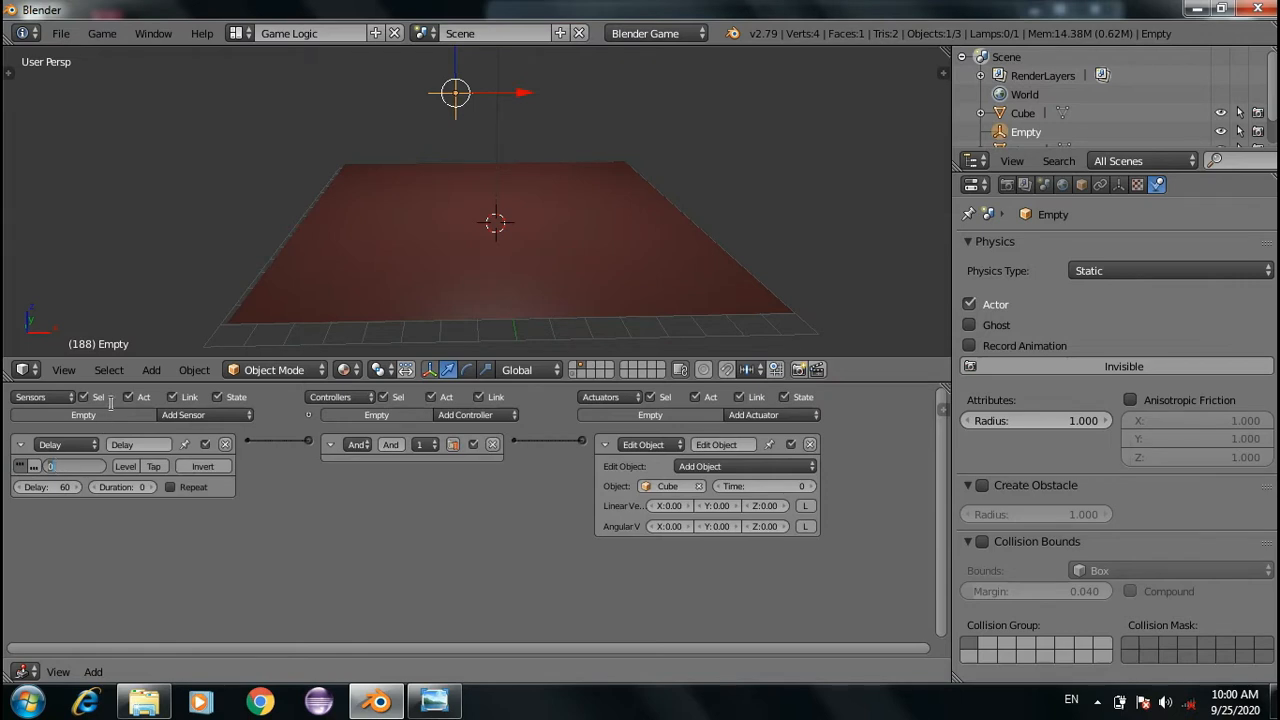
text(120)
key(Return)
scroll(300, 260, down, 1)
key(p)
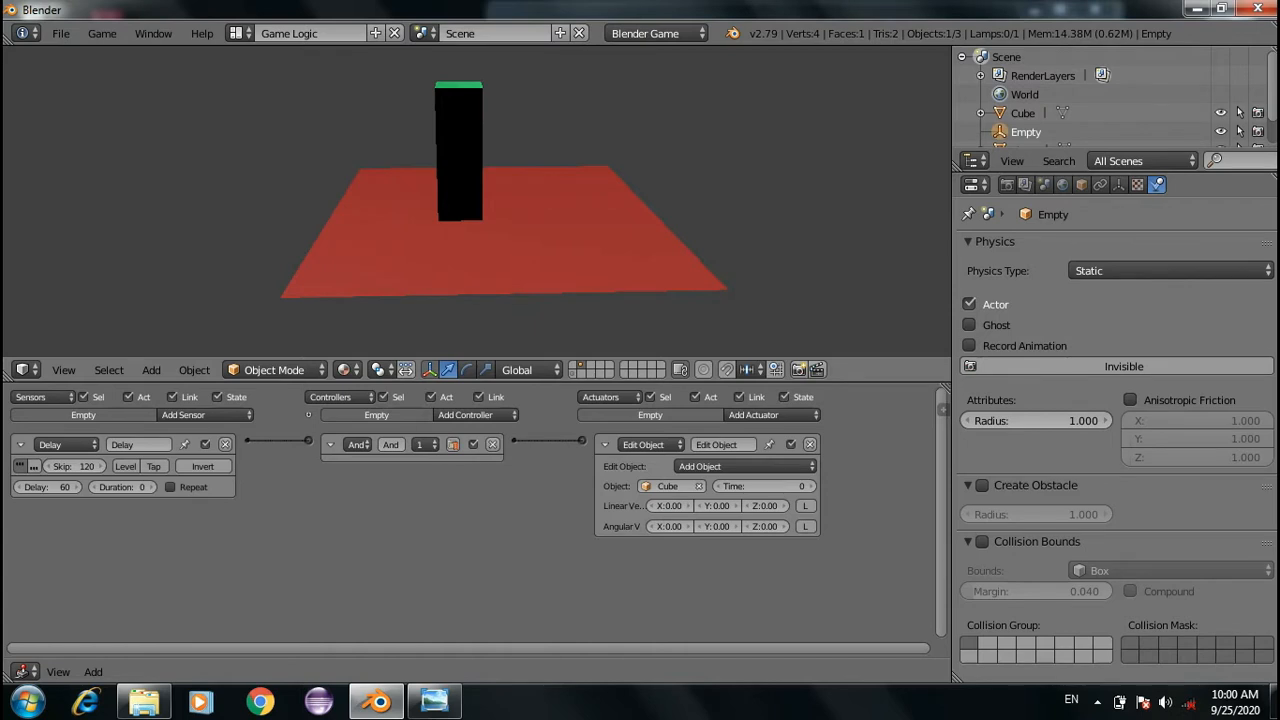
key(Escape)
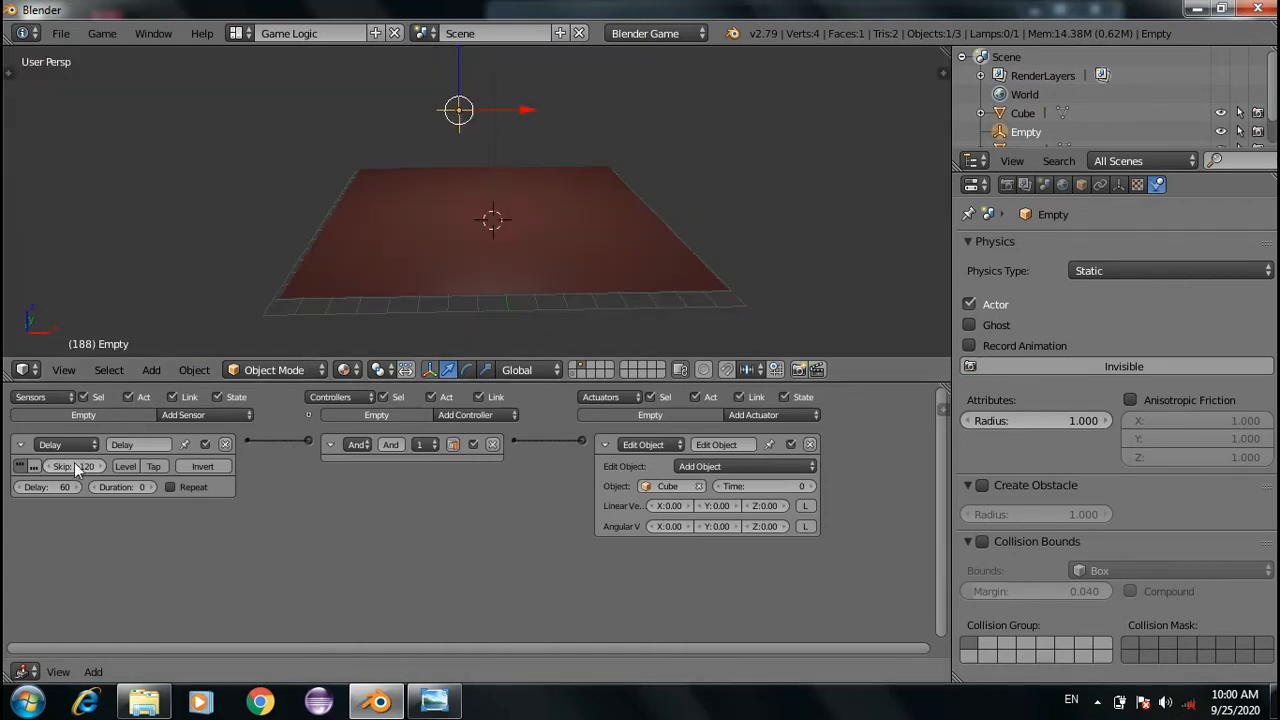
Set the Delay sensor's skip to 0
text(0)
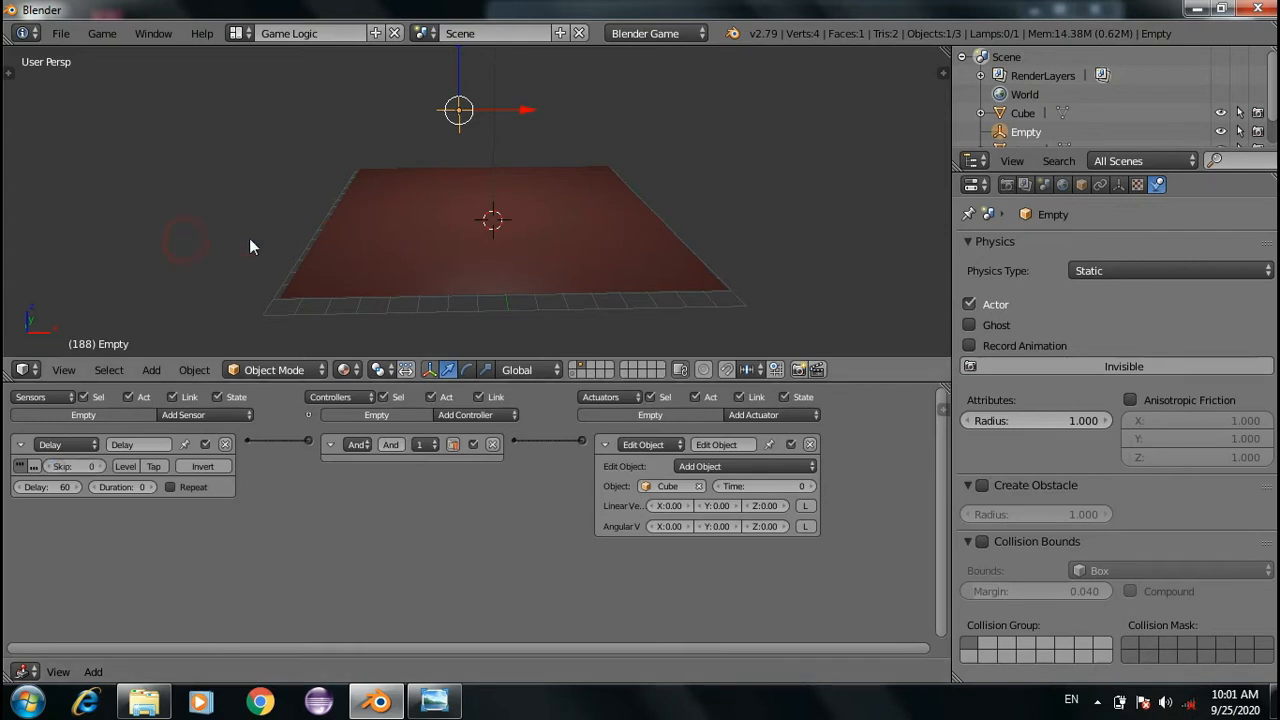
Run the game from a low side view to test how the Empty spawns cubes with skip at 0, and stop it
scroll(594, 231, down, 4)
middle_drag(594, 231, 593, 195)
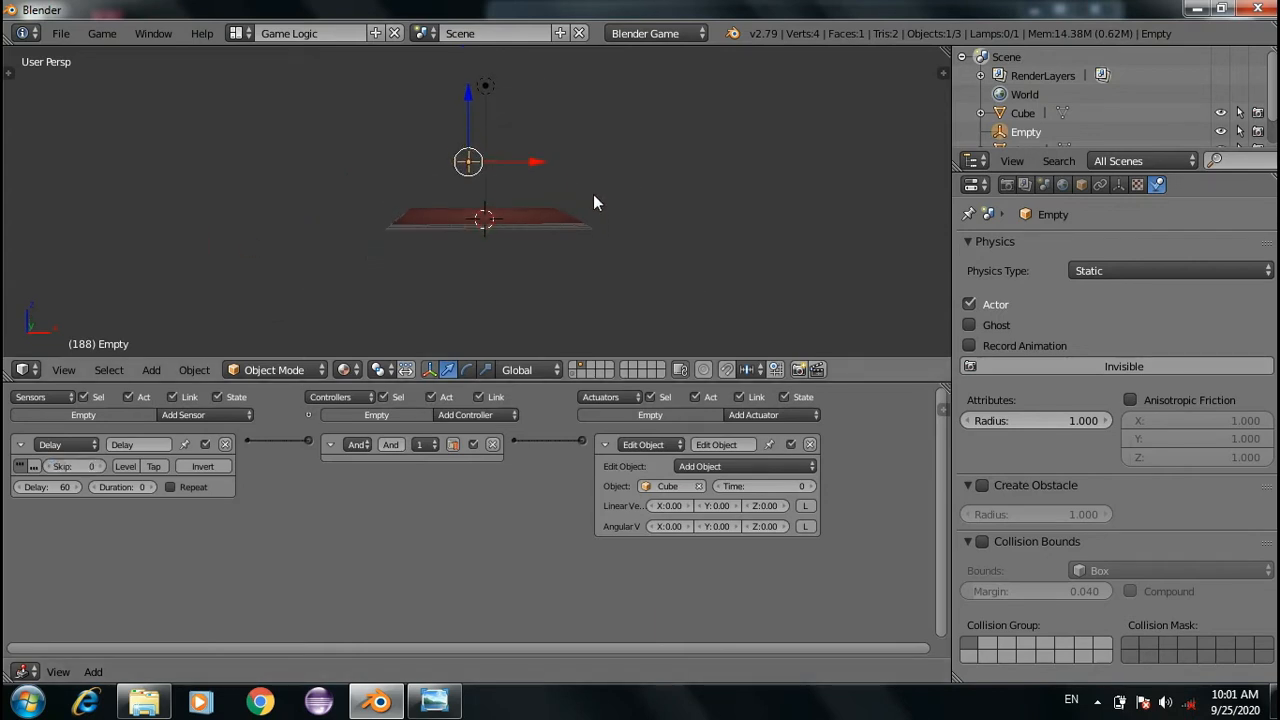
key(p)
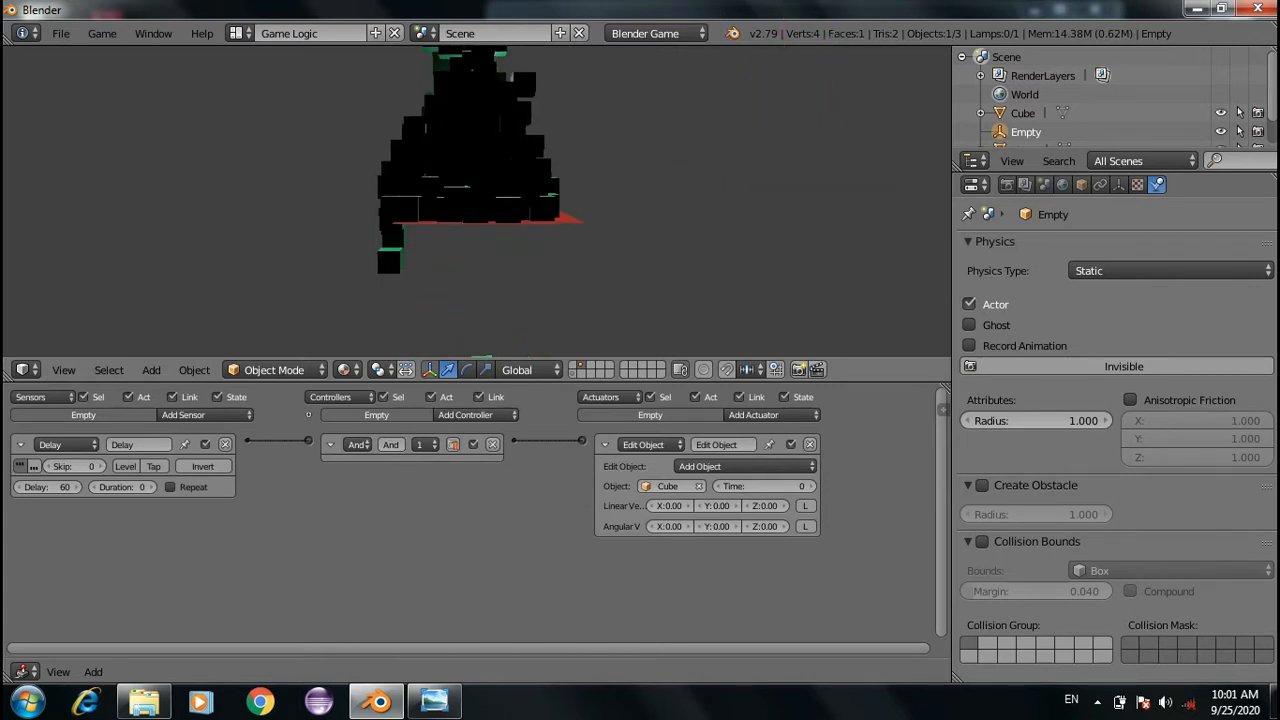
key(Escape)
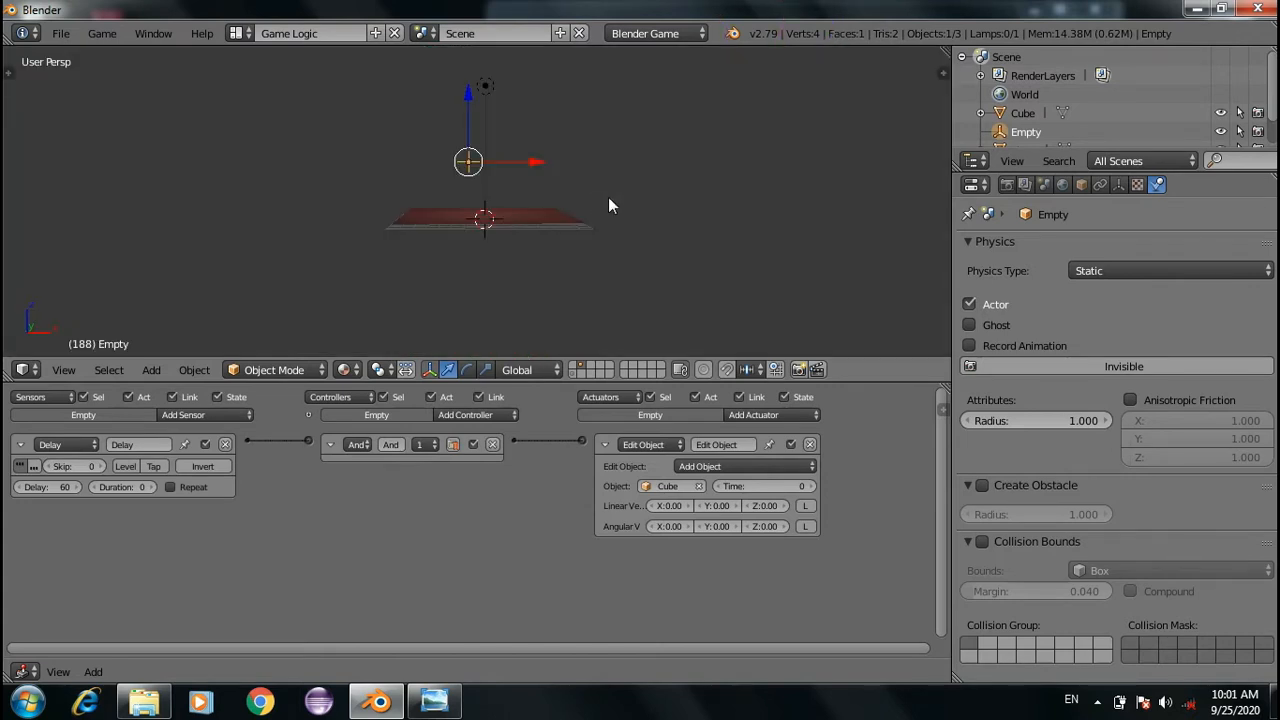
Select the cube on the first layer and give it a Delay sensor with a delay of 60
scroll(608, 197, up, 3)
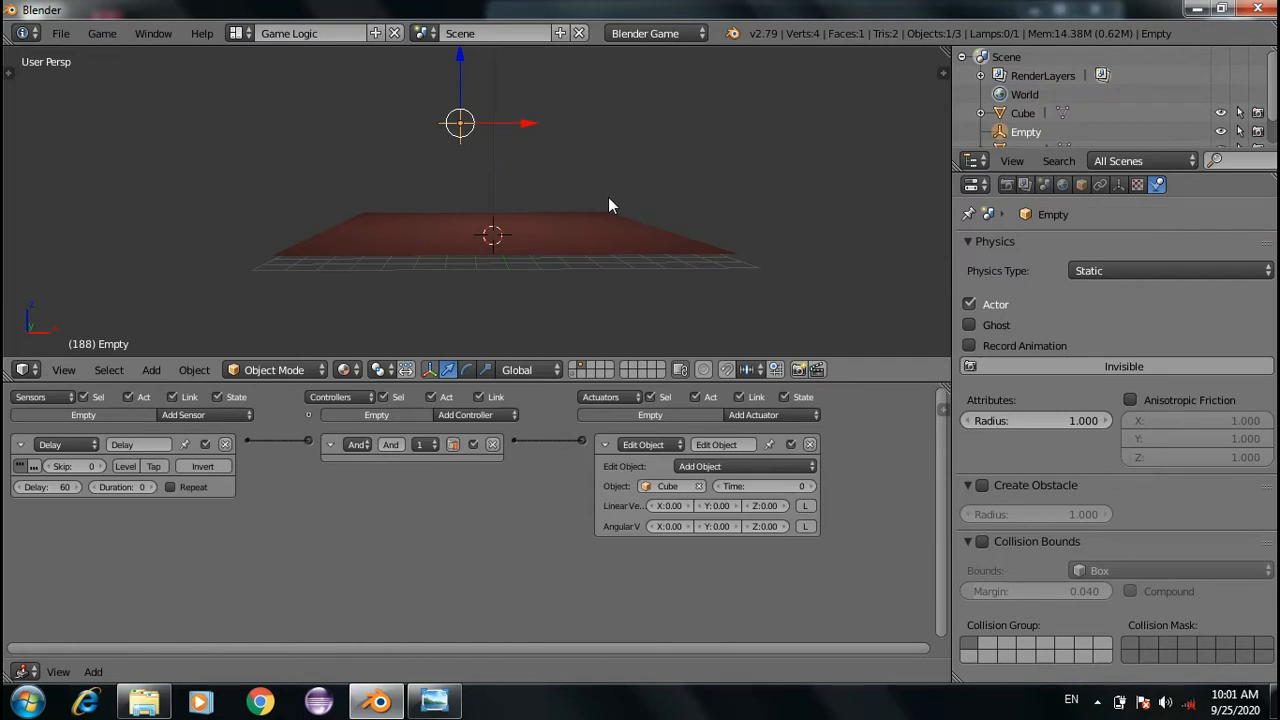
click(573, 372)
right_click(543, 185)
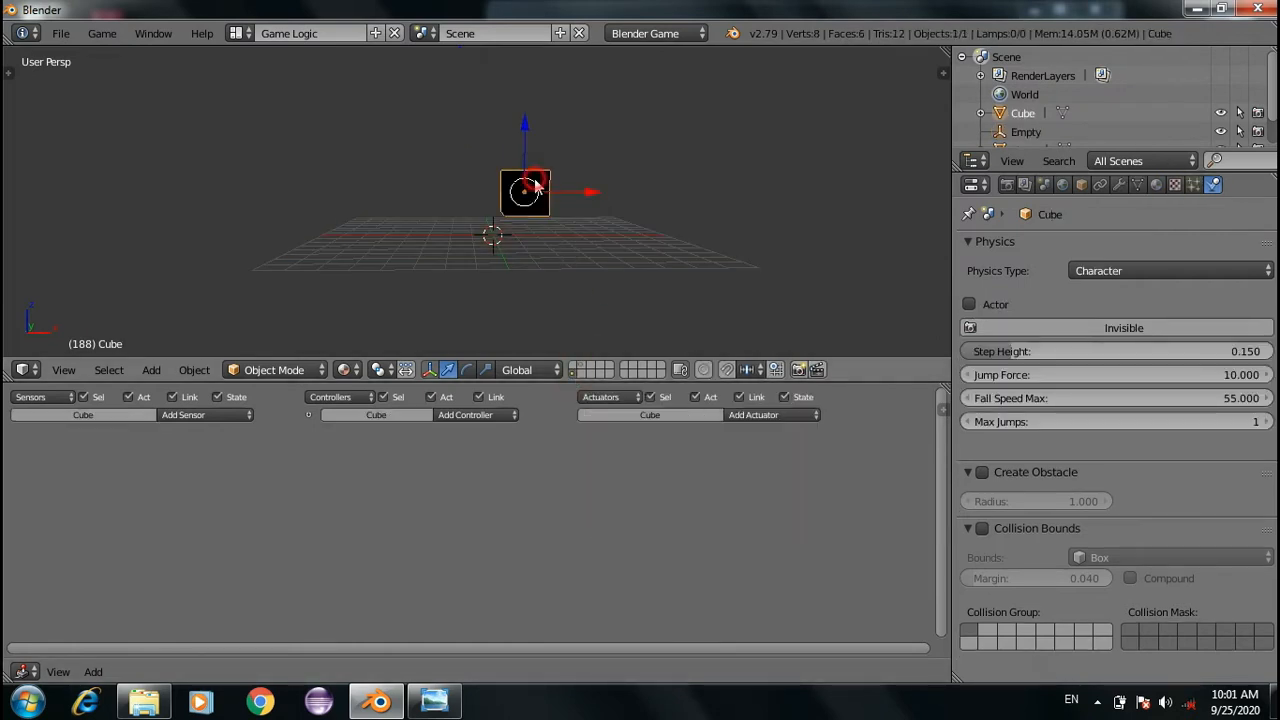
click(208, 417)
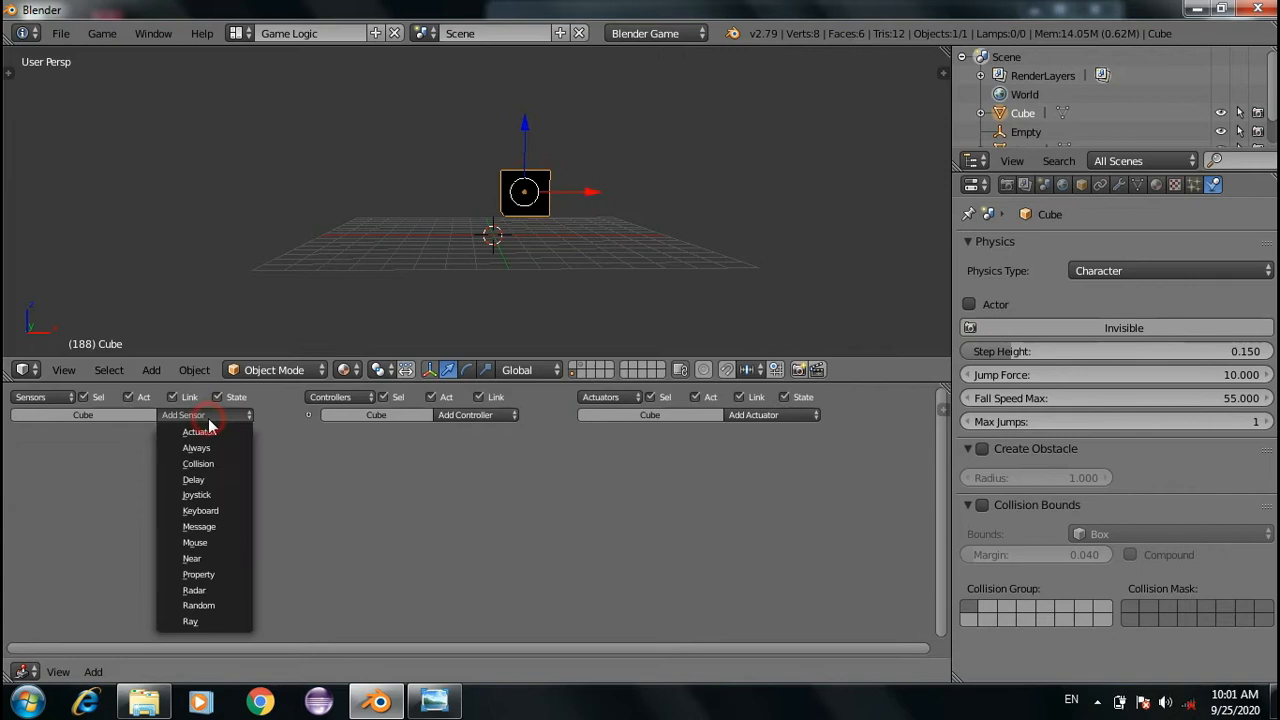
click(216, 480)
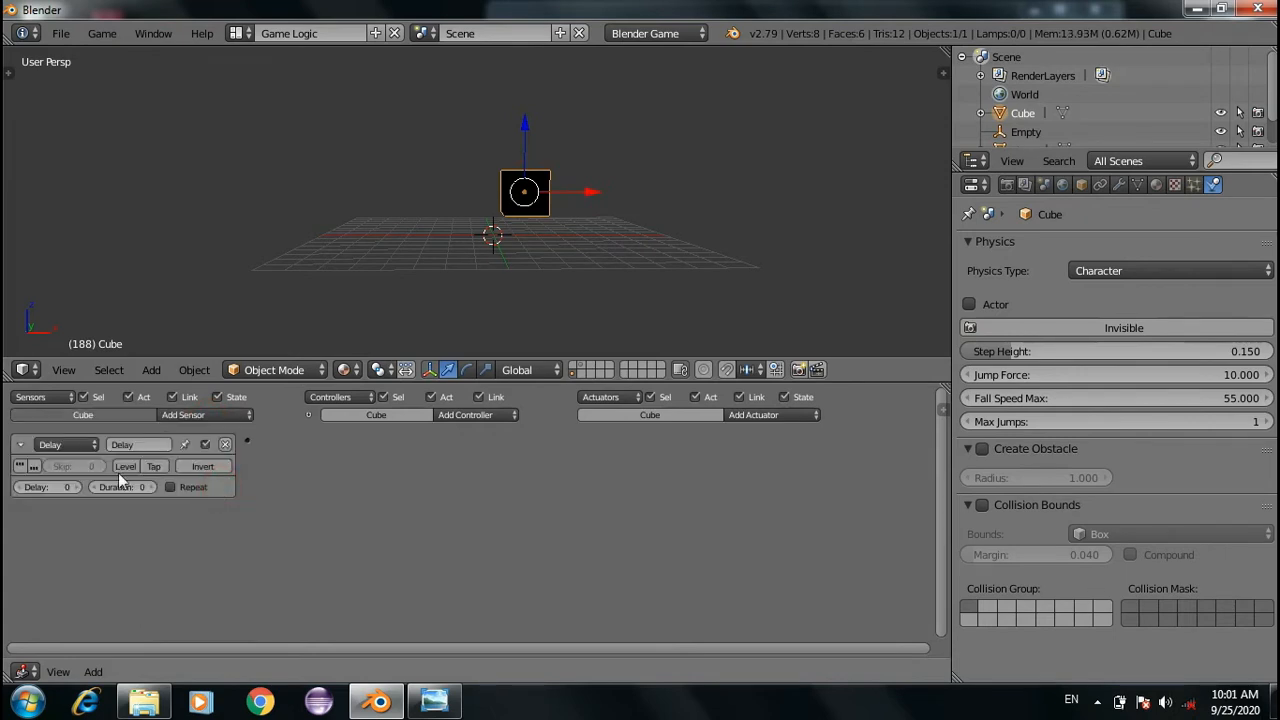
click(54, 487)
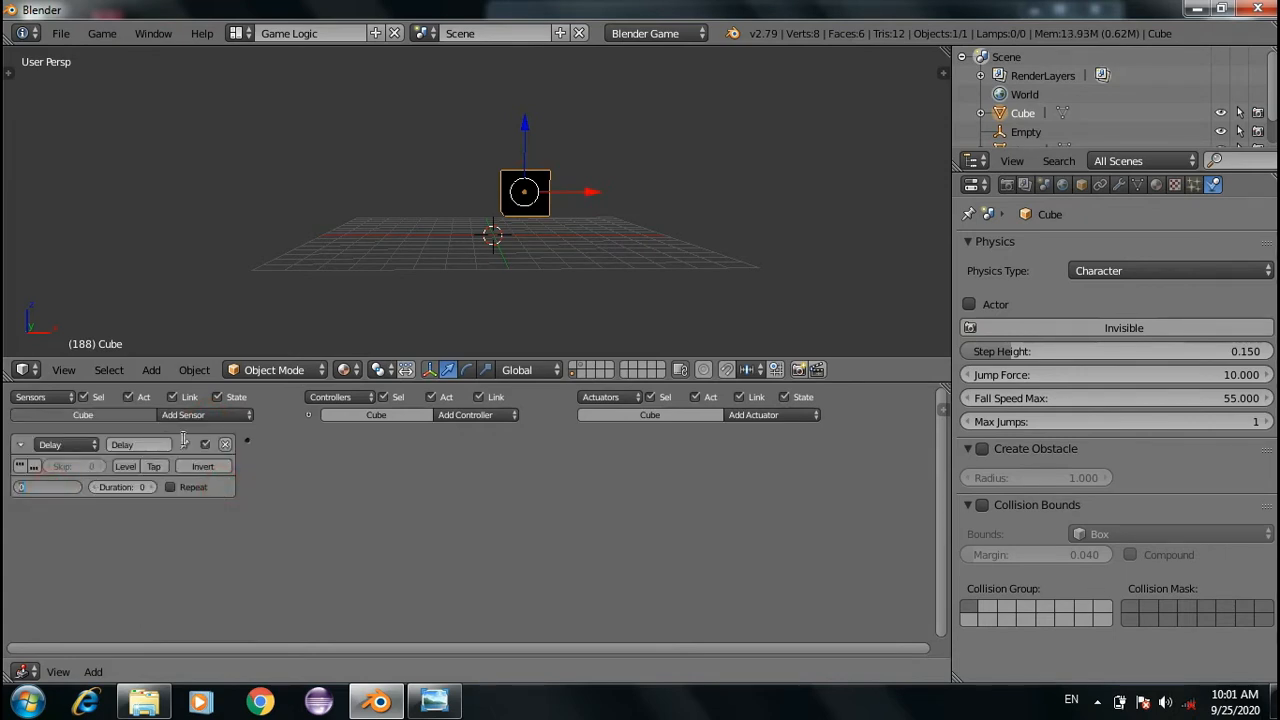
text(60)
click(257, 524)
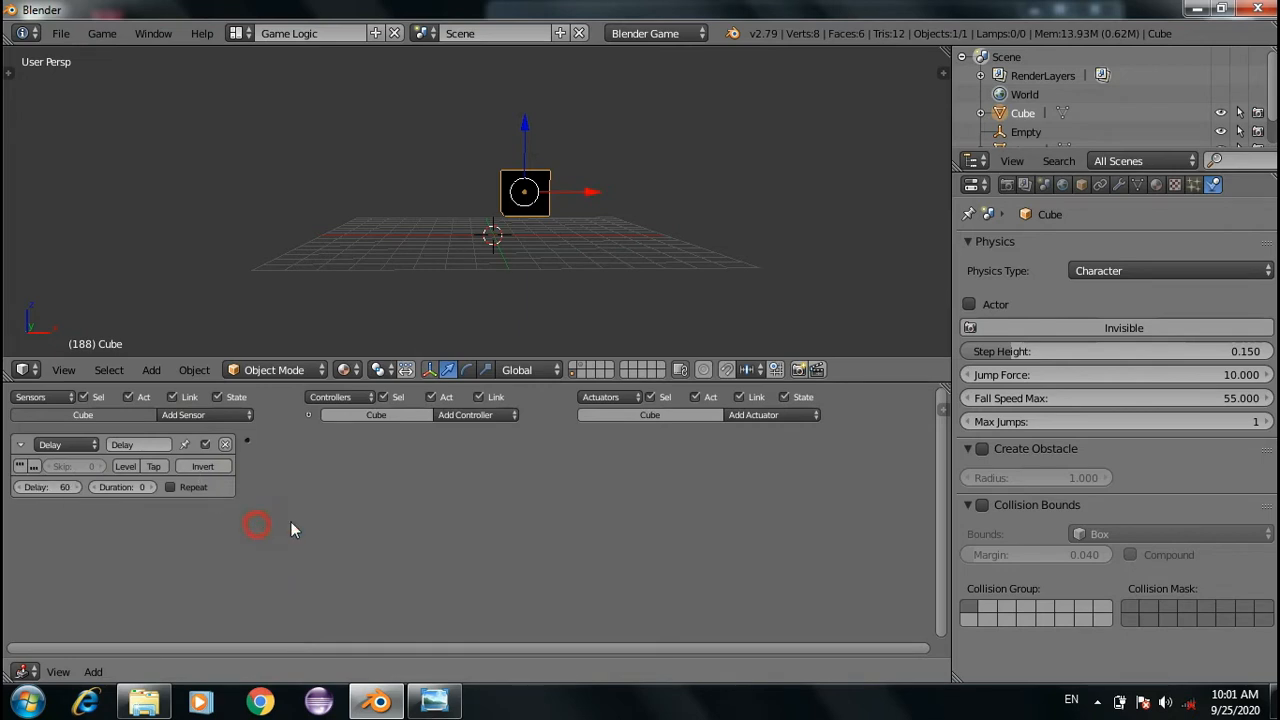
Add an Edit Object actuator set to End Object to the cube and link the Delay sensor to it
click(763, 414)
click(778, 350)
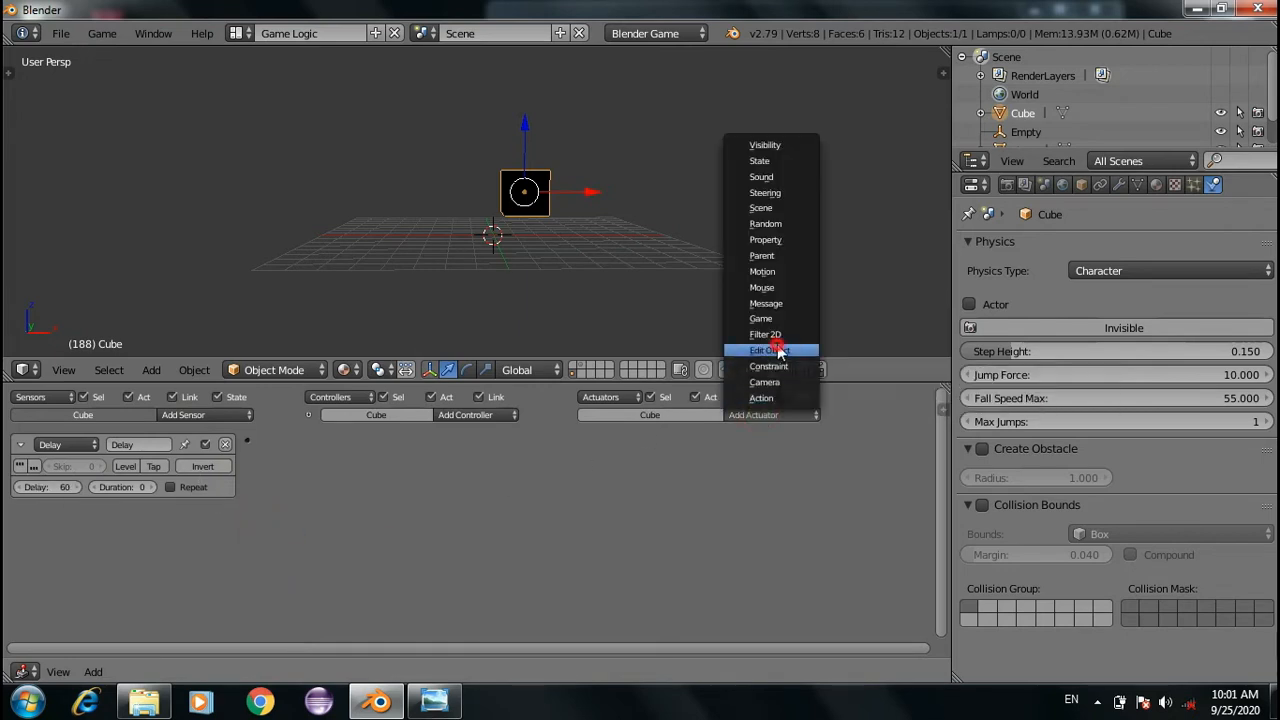
click(740, 466)
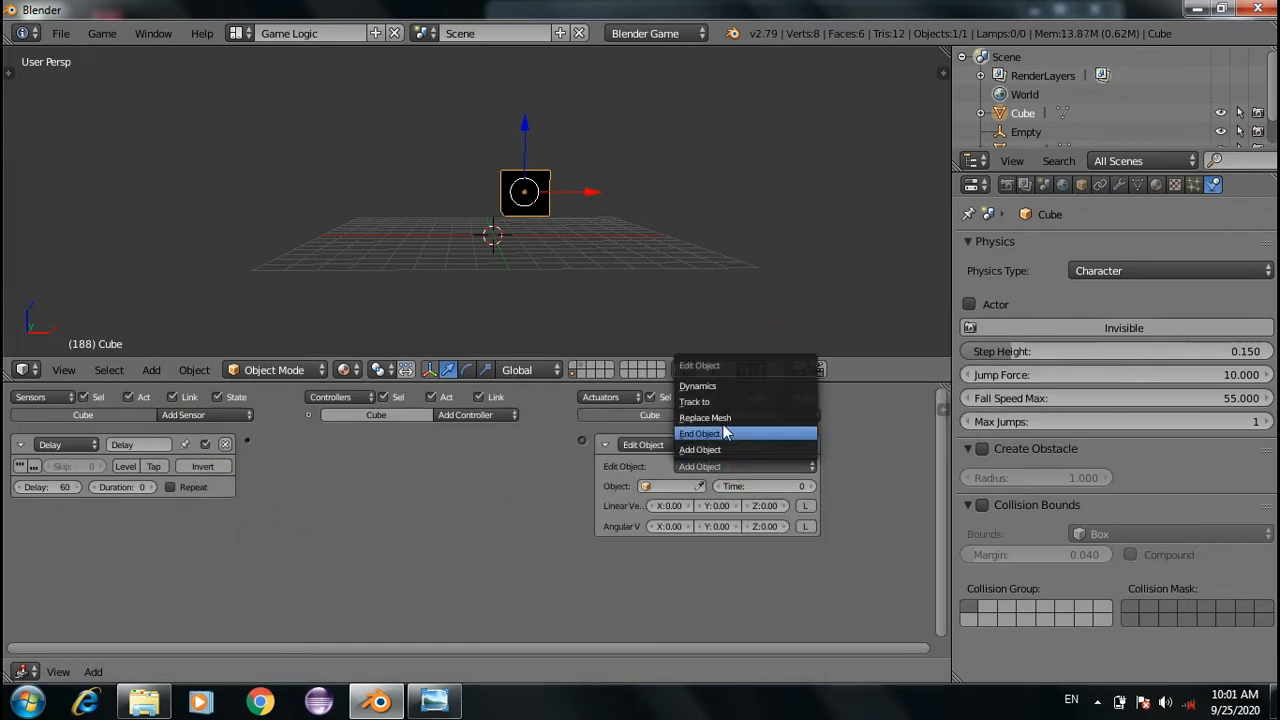
click(726, 433)
drag(247, 441, 581, 441)
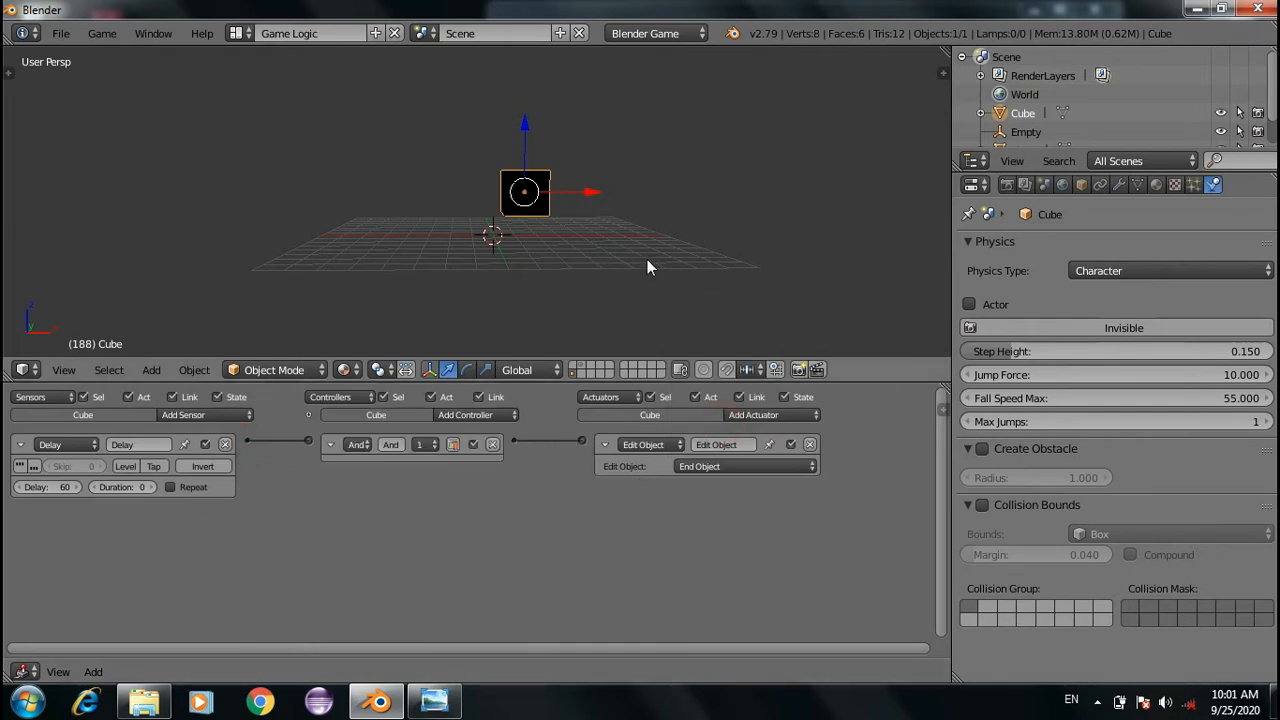
Run the game twice from the cube's layer, the second time from a wider angled view, to test the End Object logic
key(p)
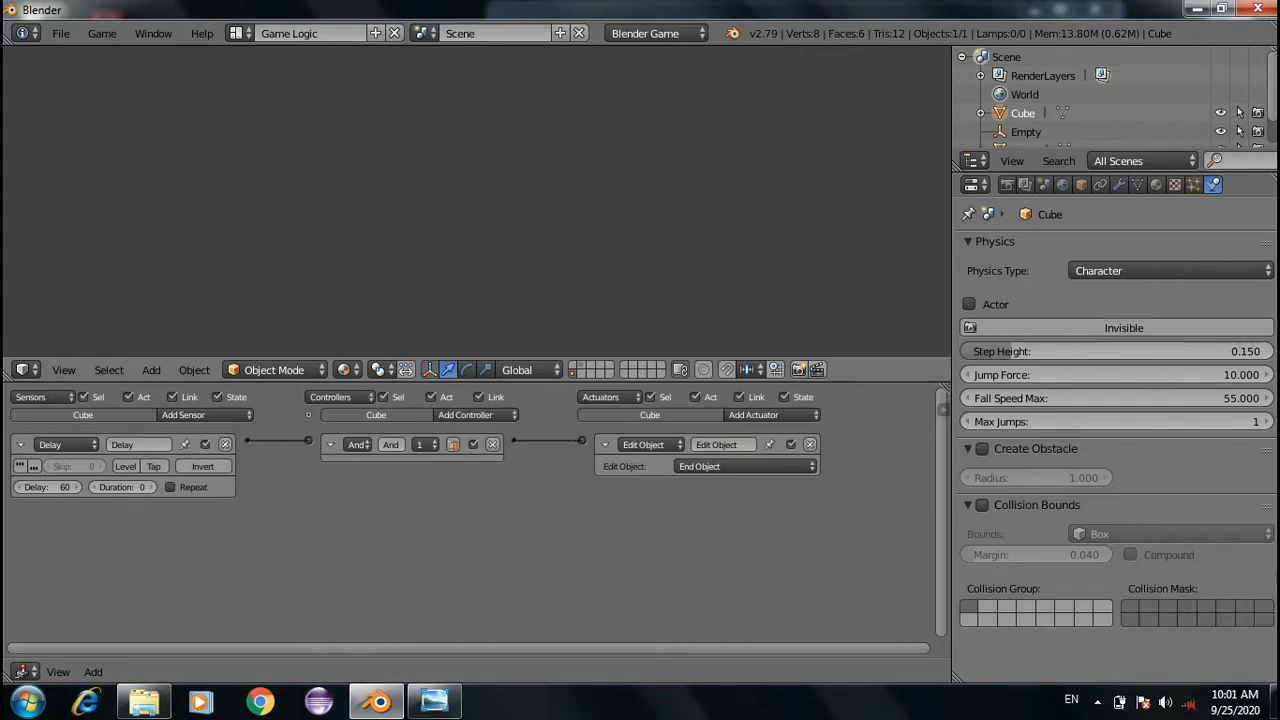
key(Escape)
scroll(640, 212, down, 3)
middle_drag(640, 212, 605, 271)
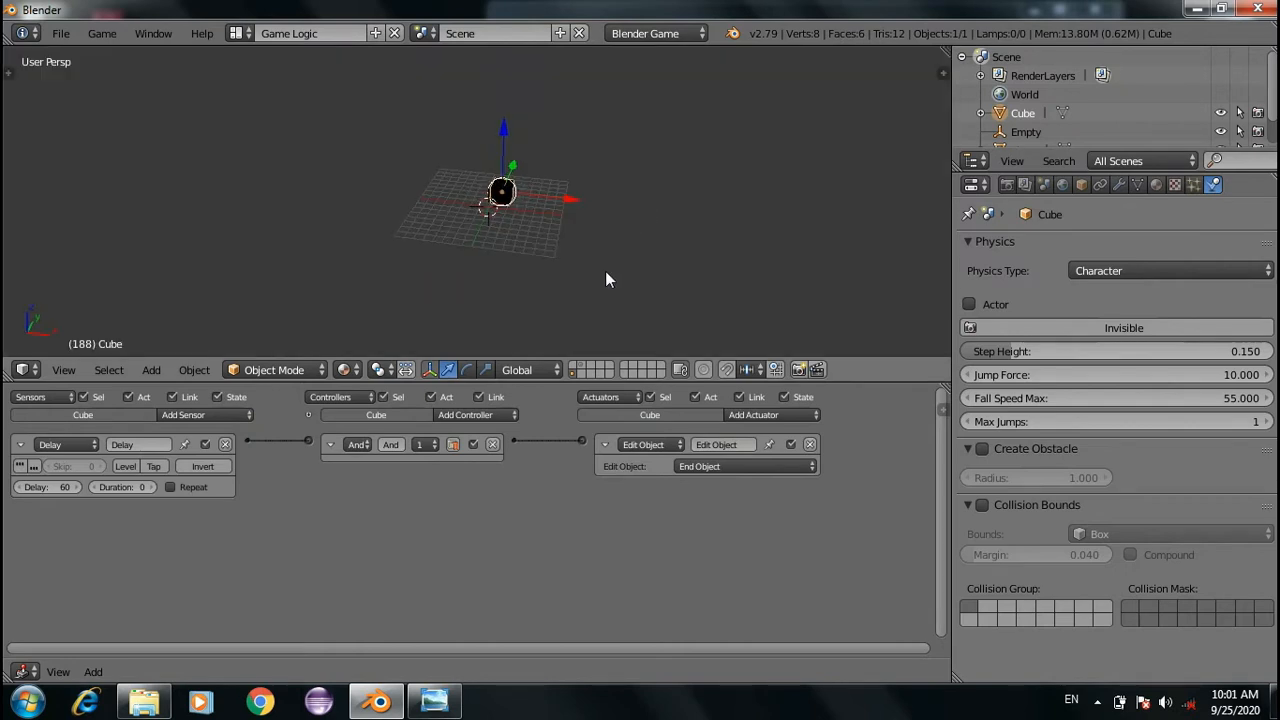
key(p)
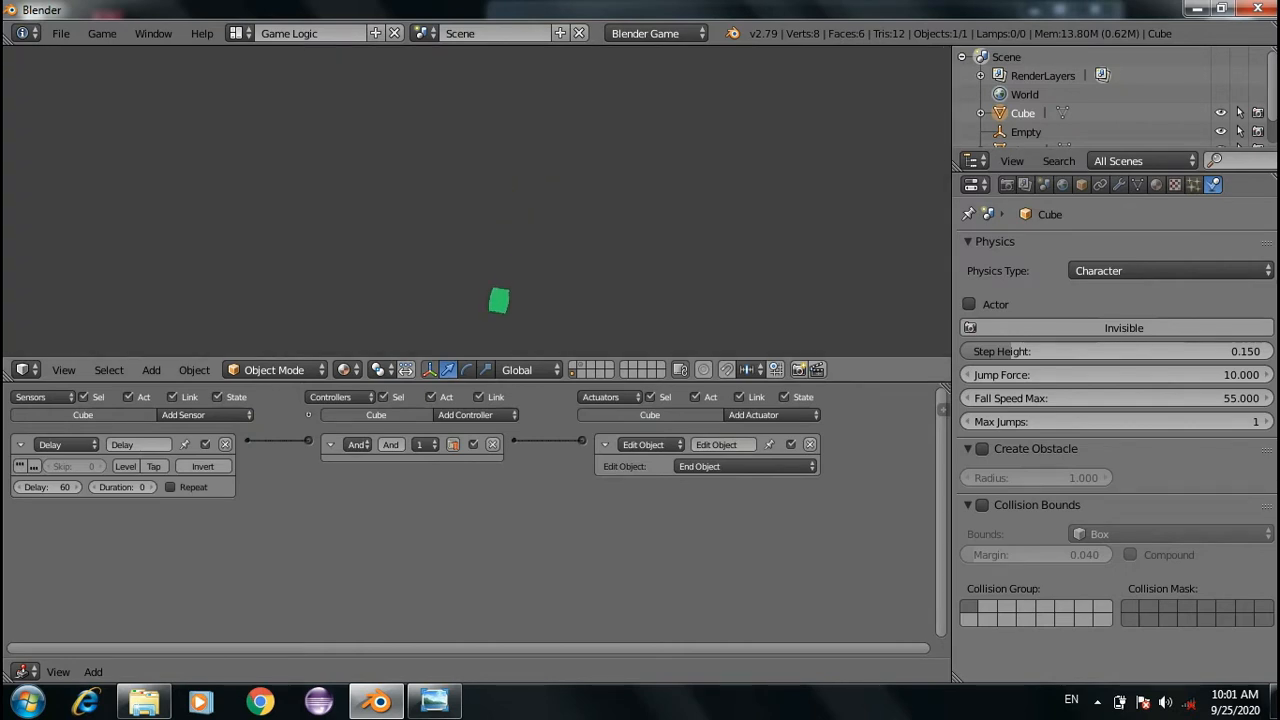
key(Escape)
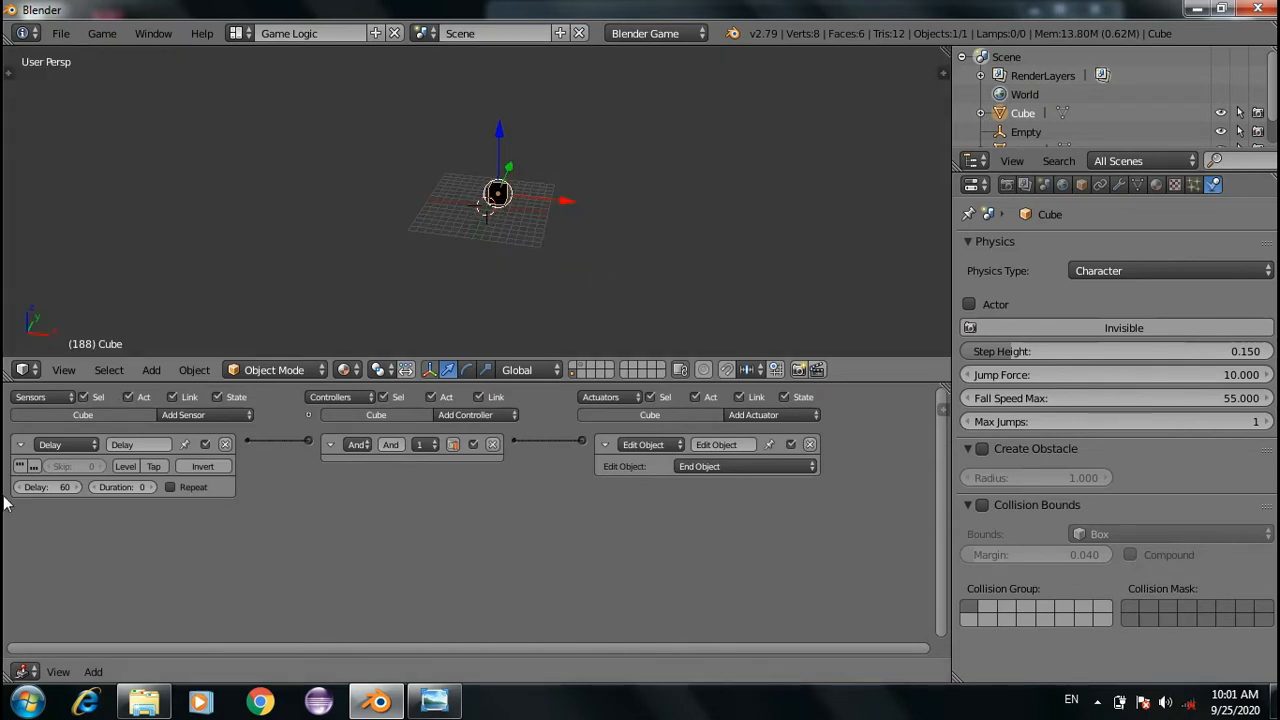
Set the cube's Delay sensor to a delay of 30 and test it in the game
click(63, 487)
text(30)
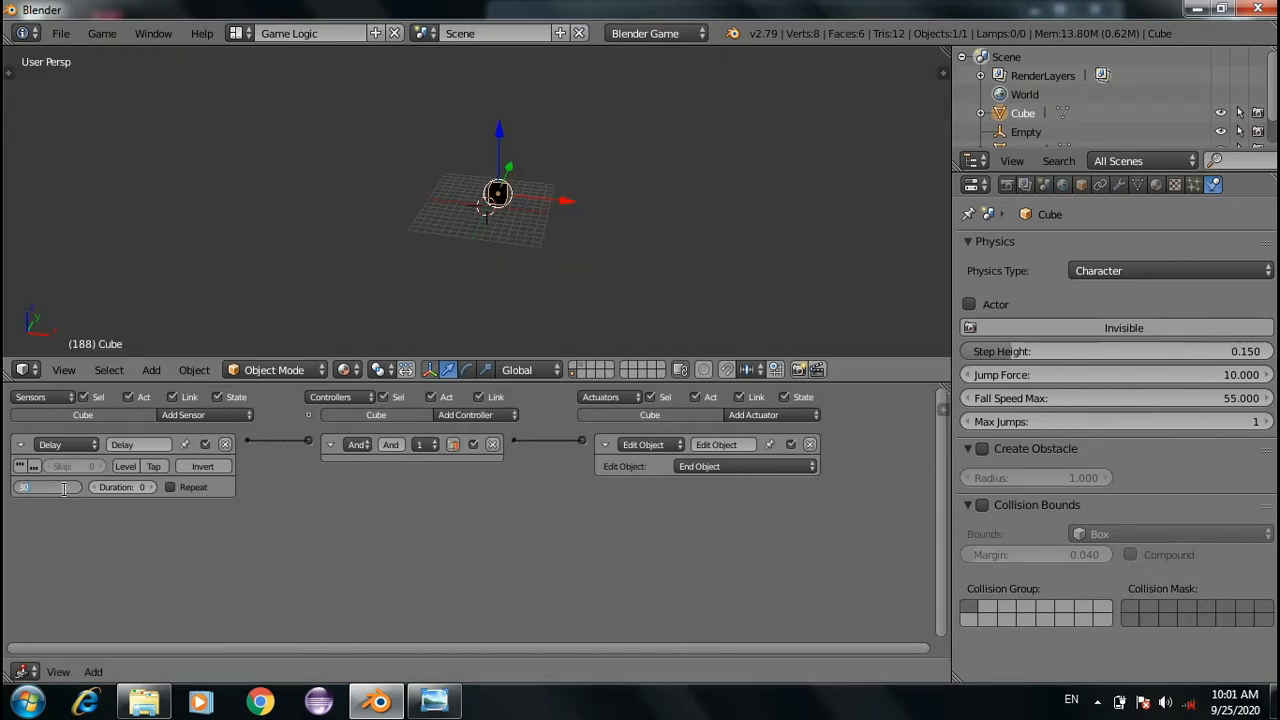
key(Return)
key(p)
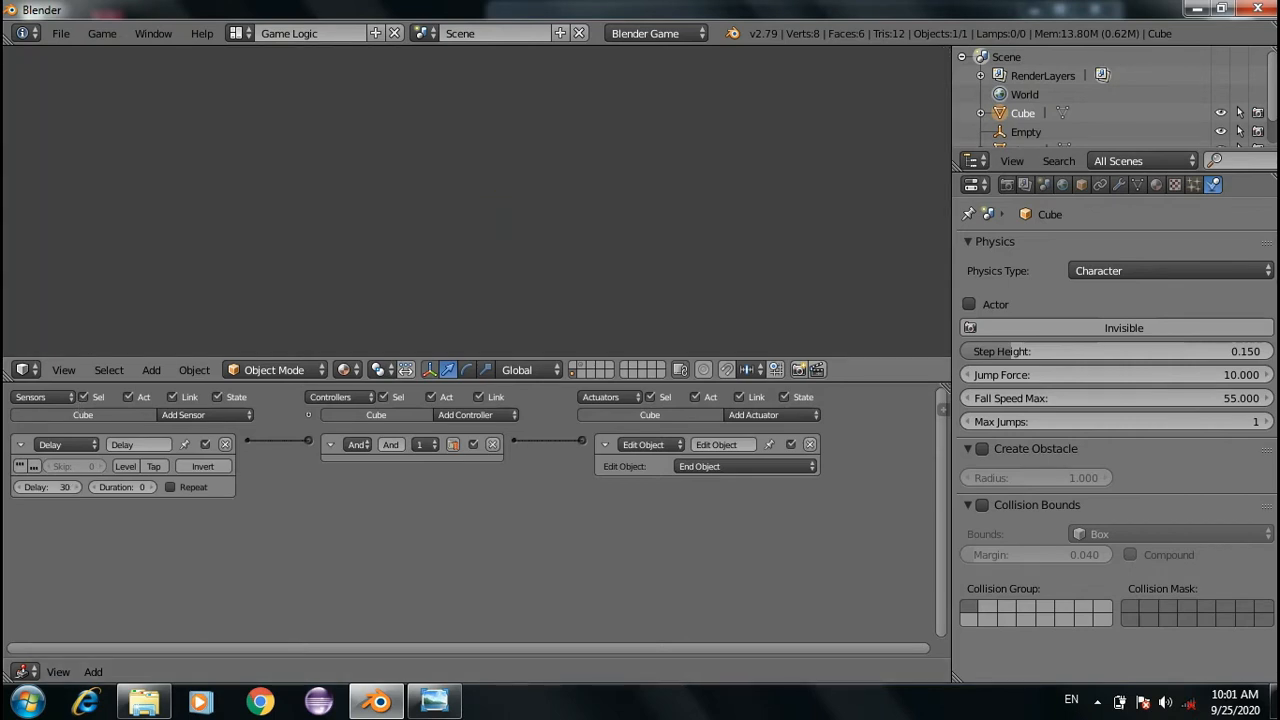
key(Escape)
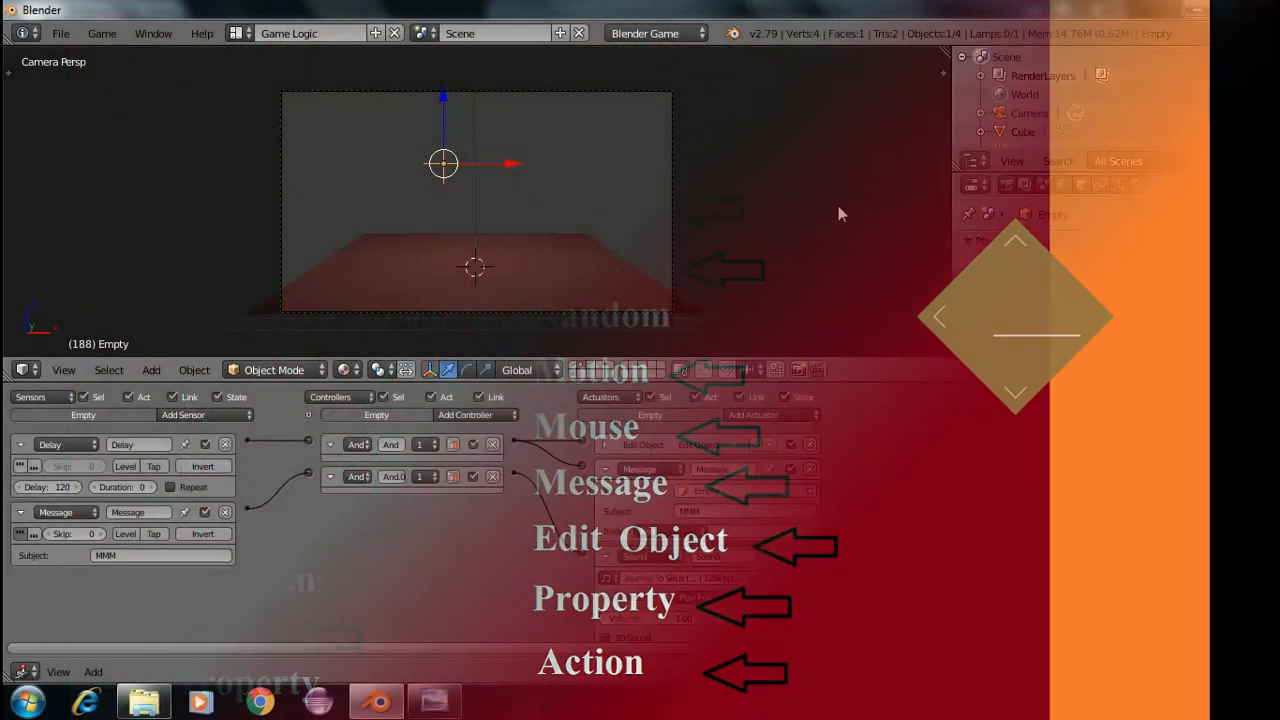
Examine the Empty's Delay, Message and Sound logic bricks, expanding the Edit Object actuator to check its settings and collapsing it again
scroll(351, 226, up, 3)
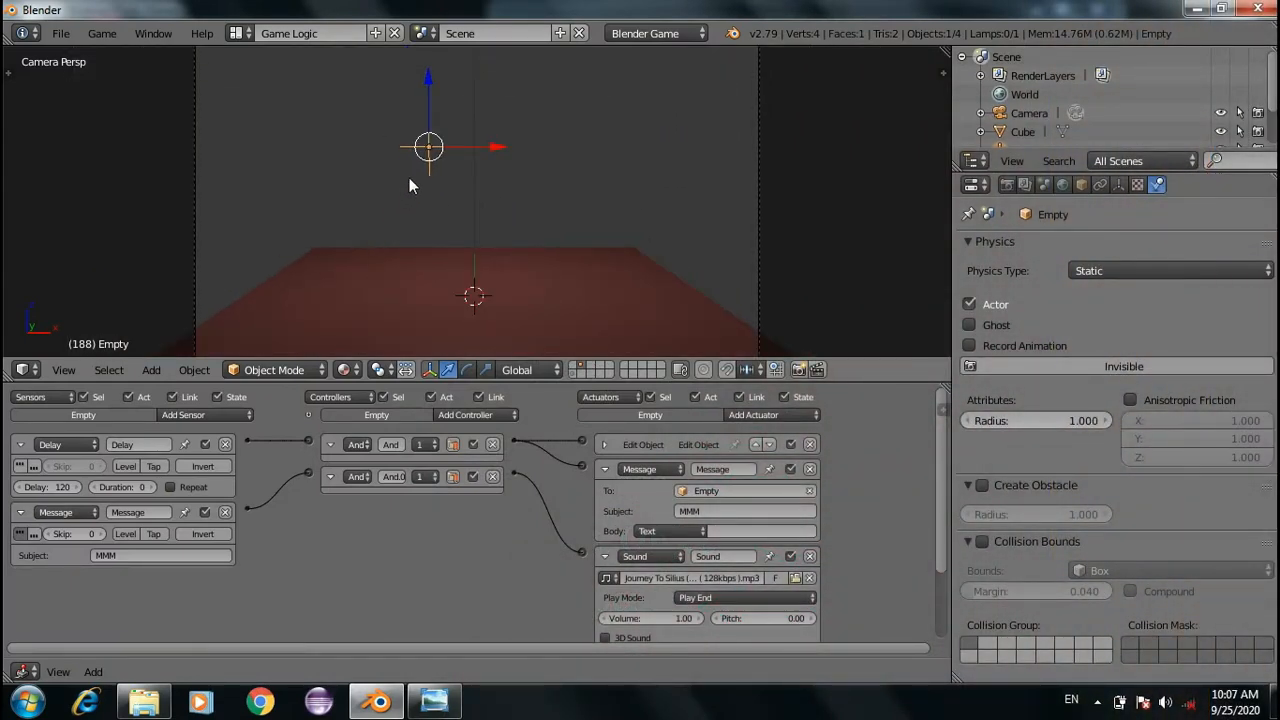
scroll(409, 177, down, 2)
scroll(803, 450, up, 2)
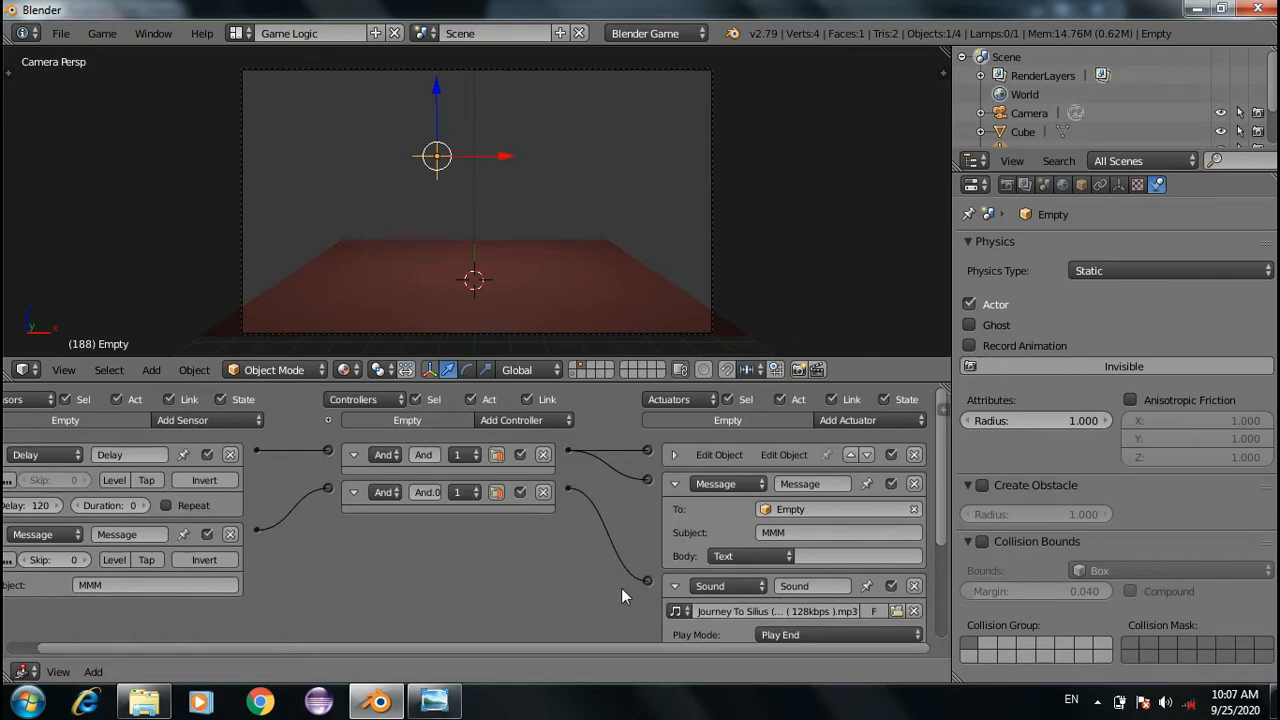
drag(942, 462, 851, 486)
click(676, 413)
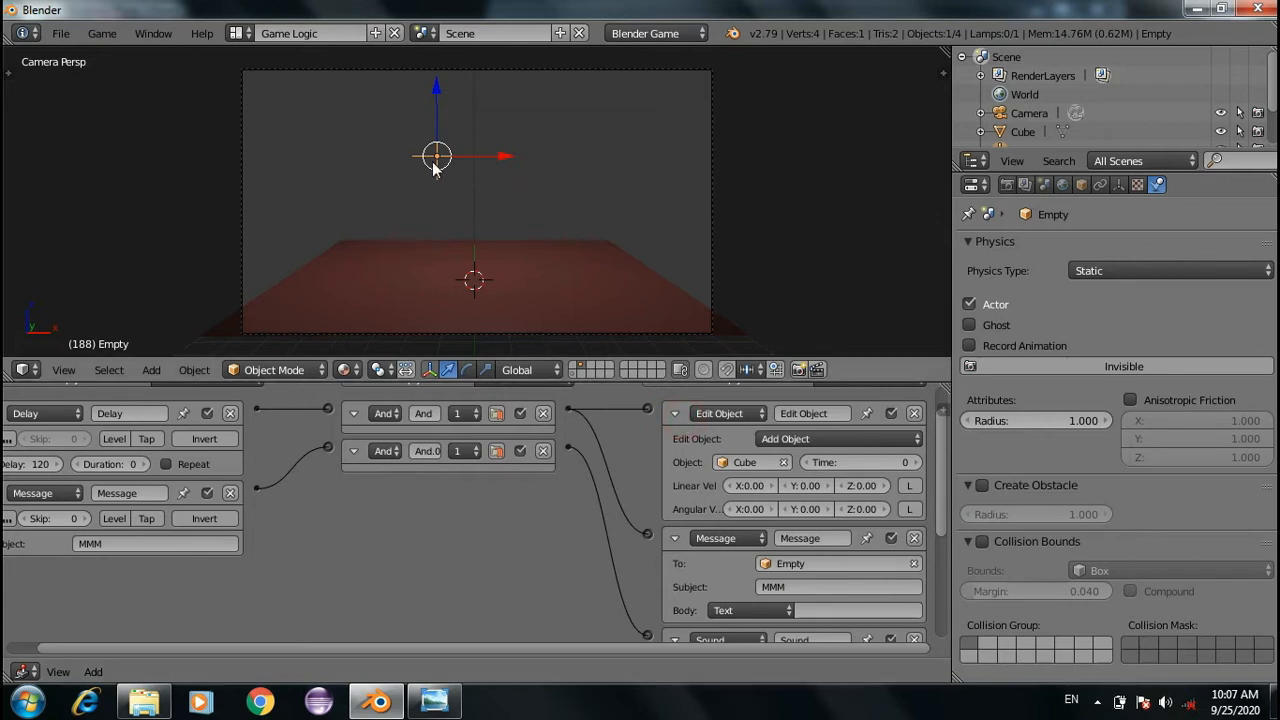
click(676, 413)
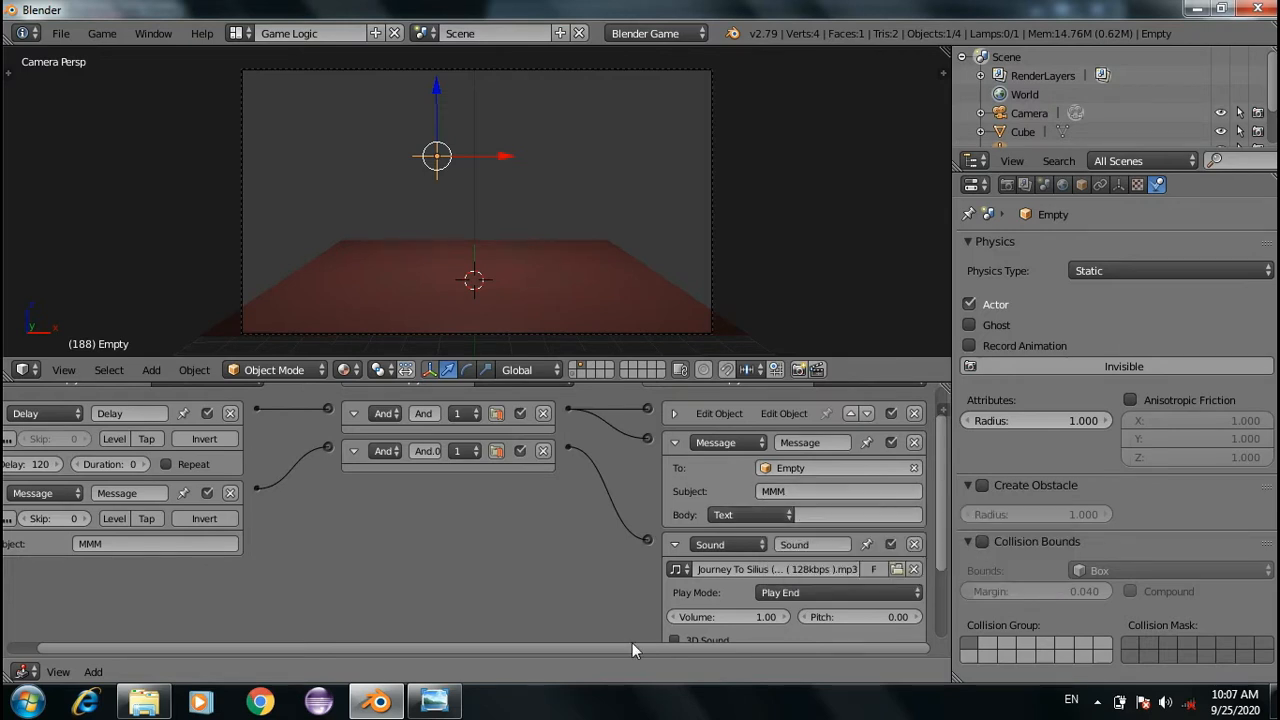
scroll(590, 594, down, 2)
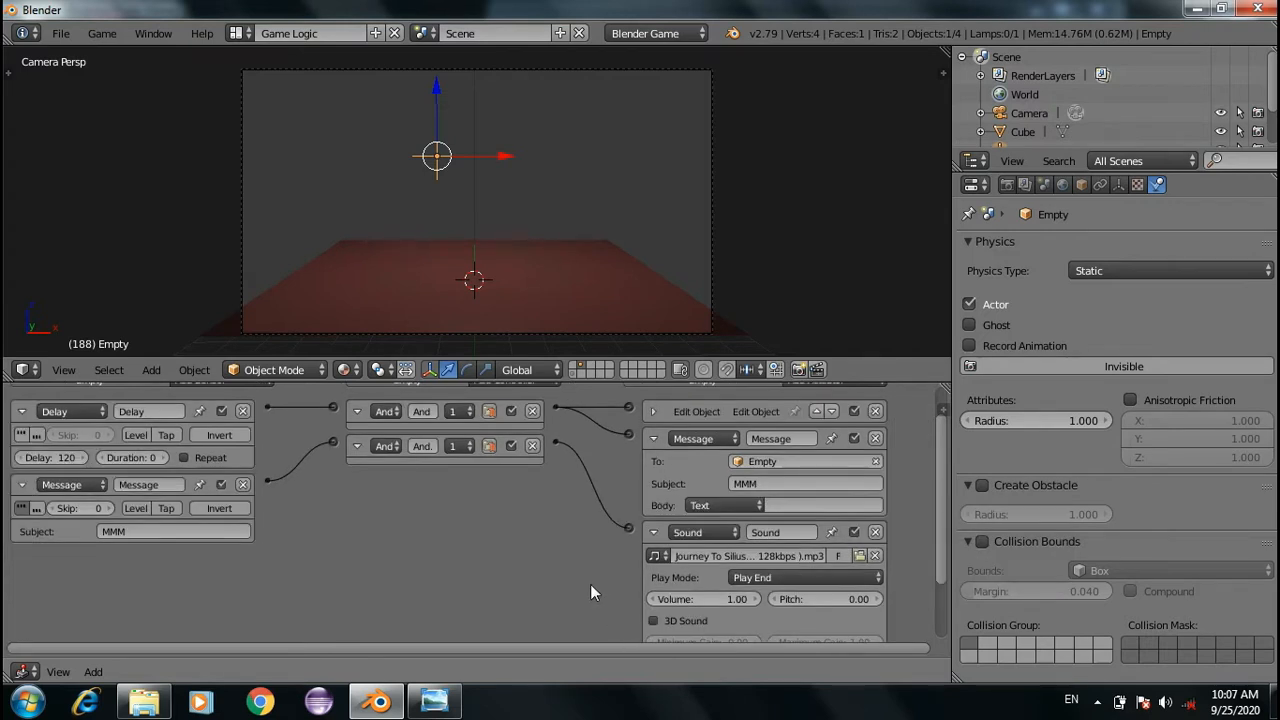
Shift the Empty slightly along the positive X axis and collapse its Message actuator
click(737, 467)
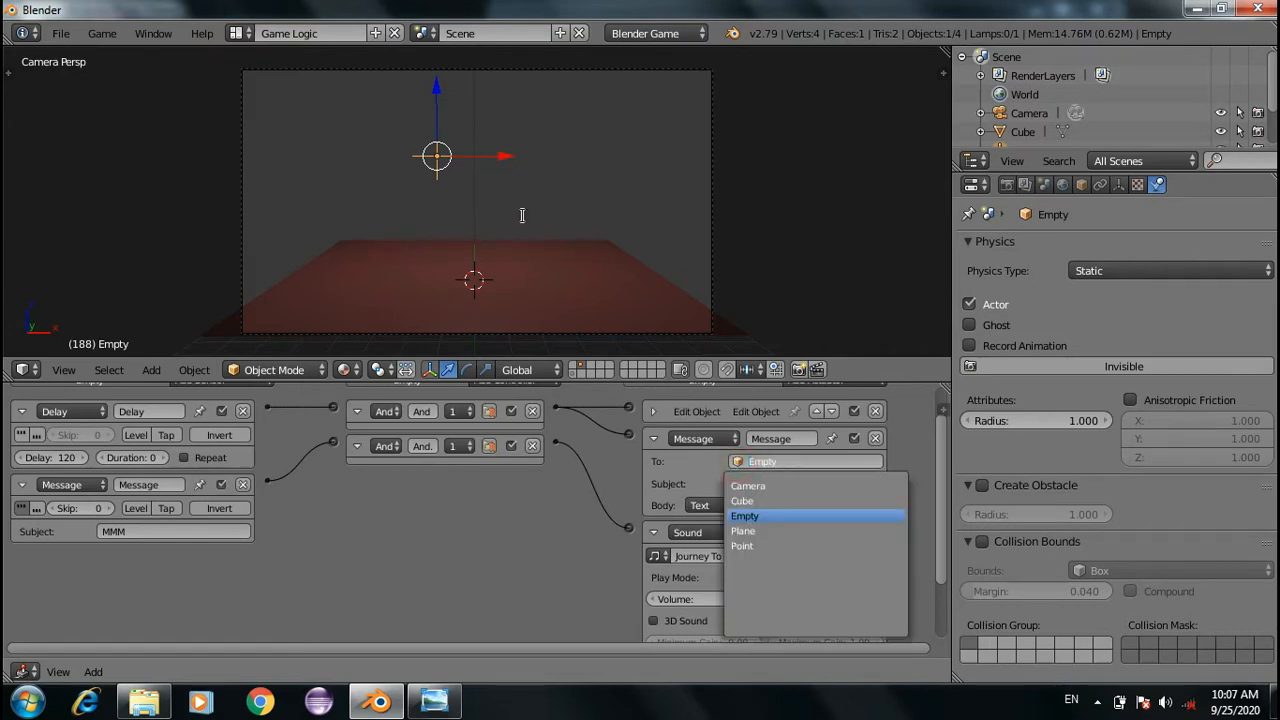
mouse_move(491, 155)
mouse_down()
mouse_move(437, 162)
mouse_move(530, 163)
mouse_move(503, 172)
mouse_up()
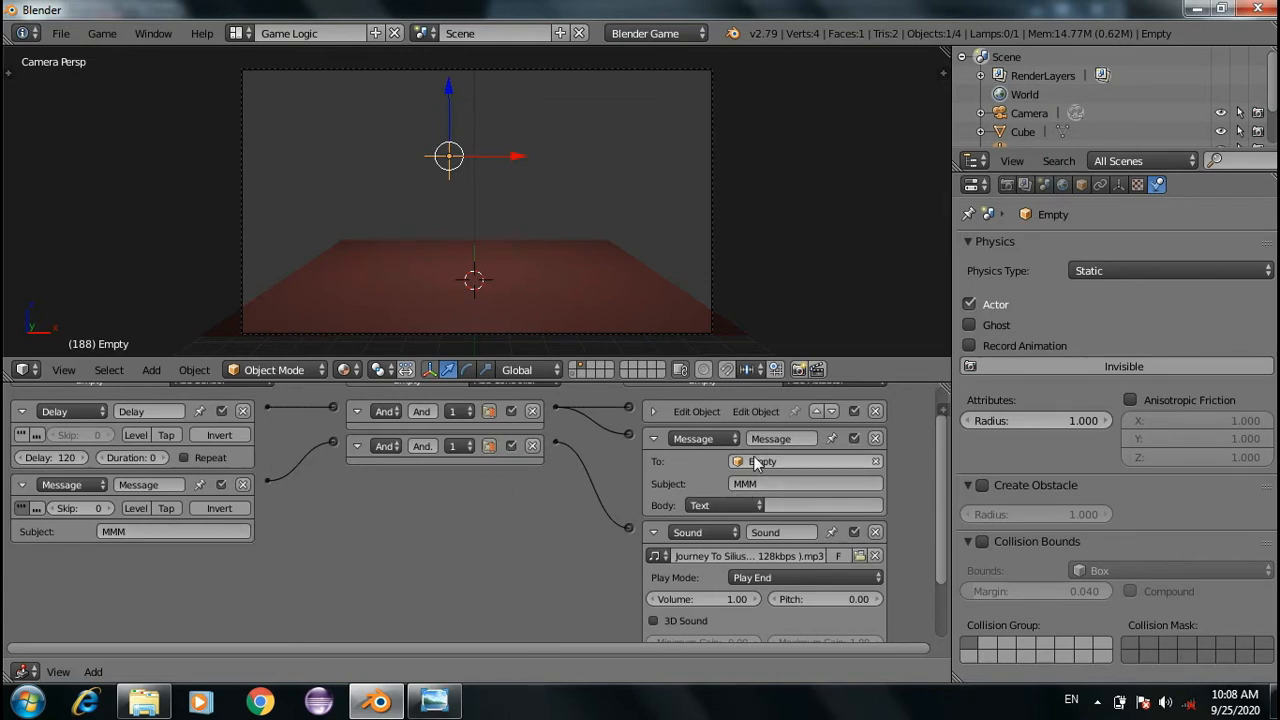
click(653, 439)
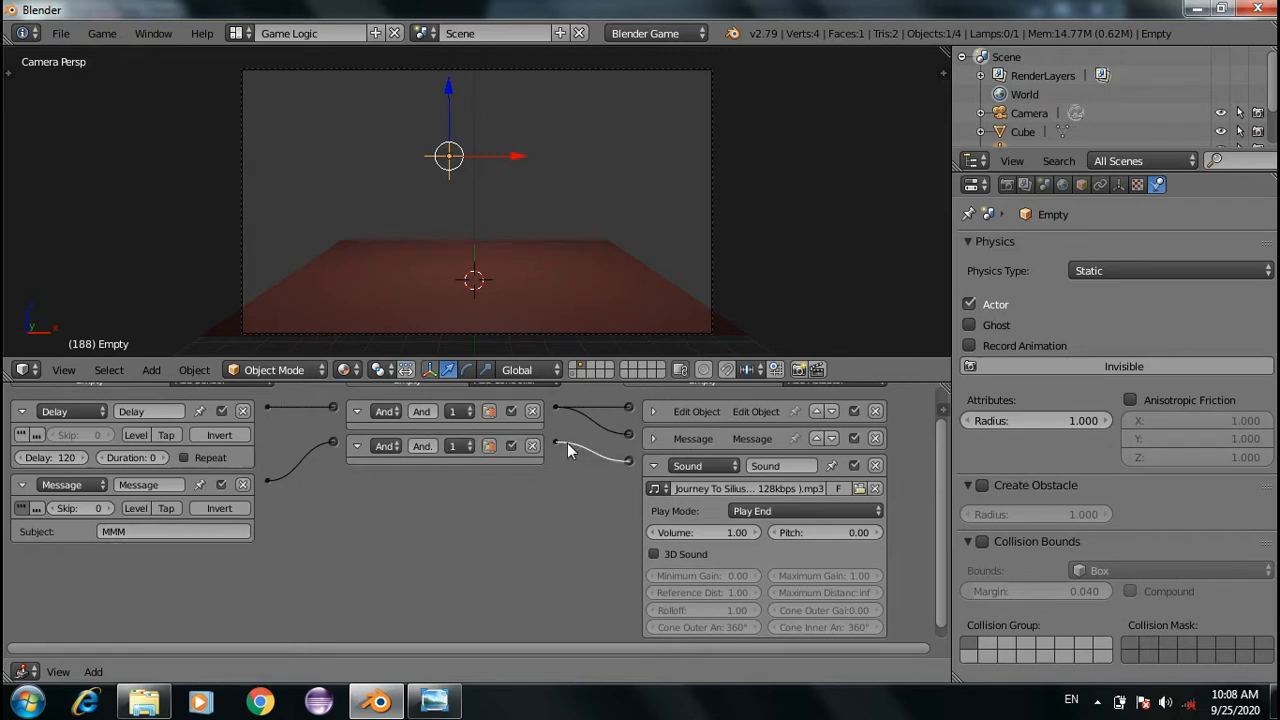
Try Play Stop as the Sound actuator's play mode, restore Play End and test the game
click(752, 514)
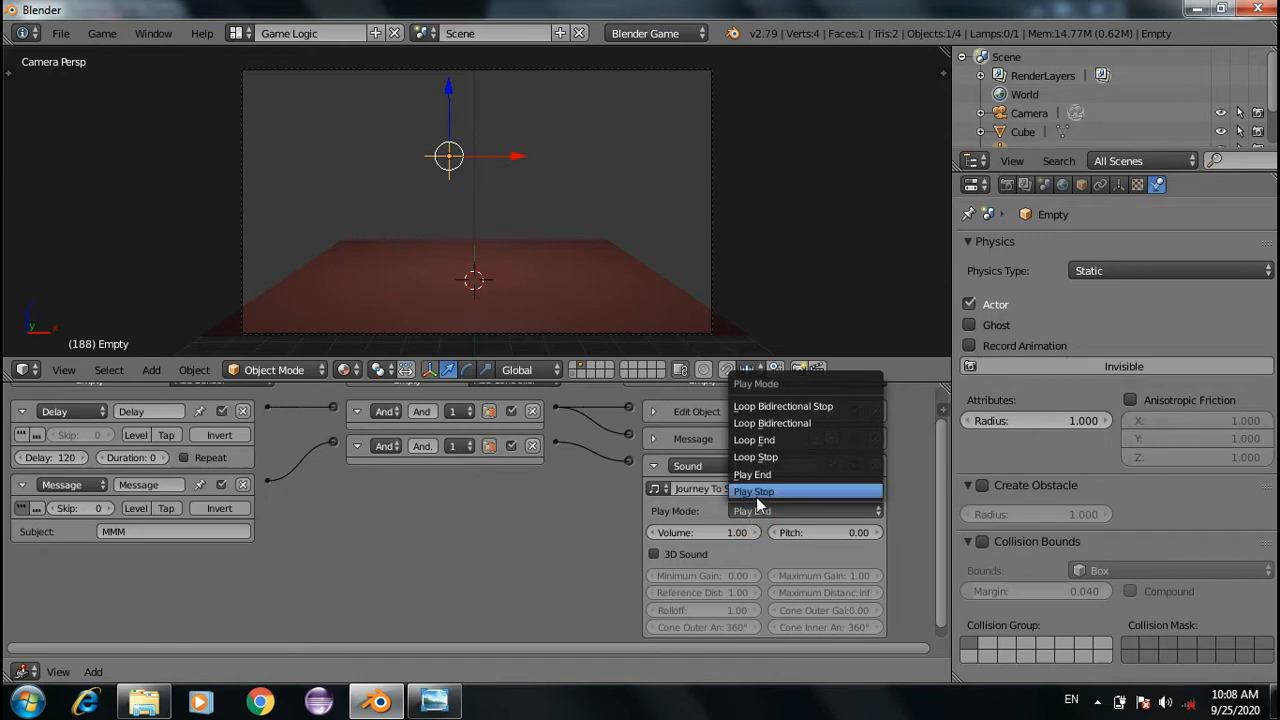
click(756, 495)
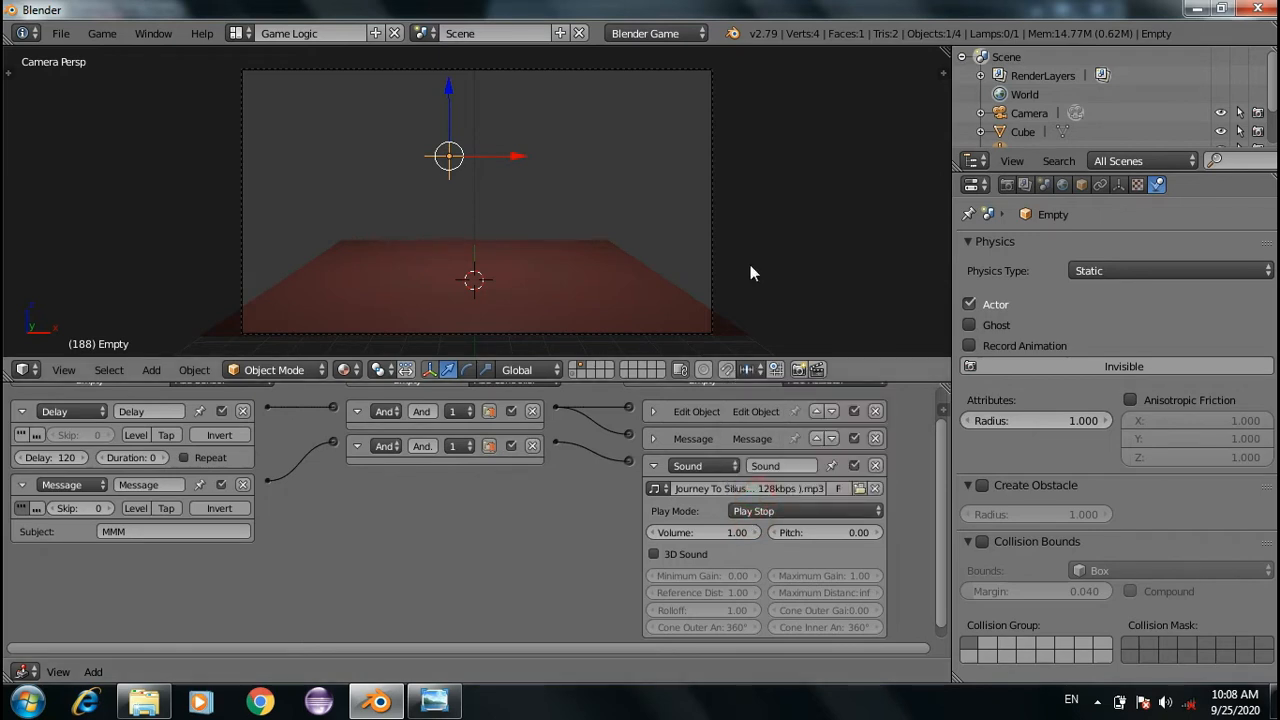
key(p)
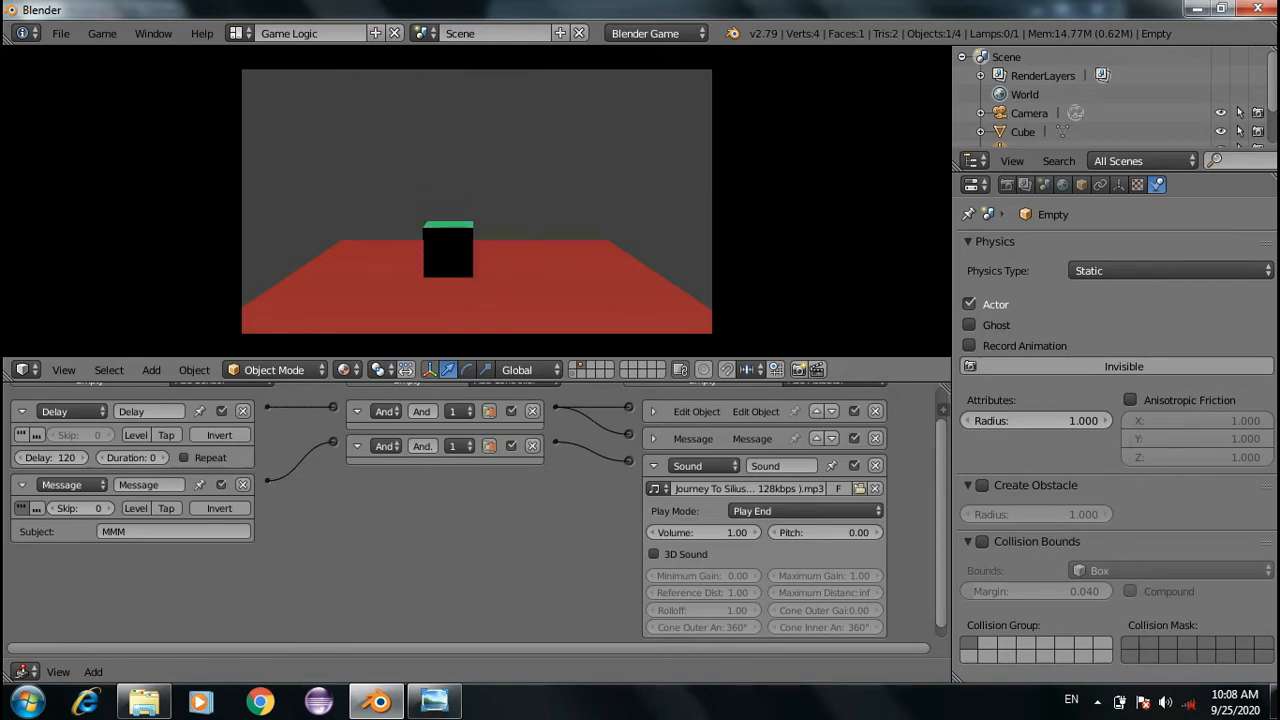
key(Escape)
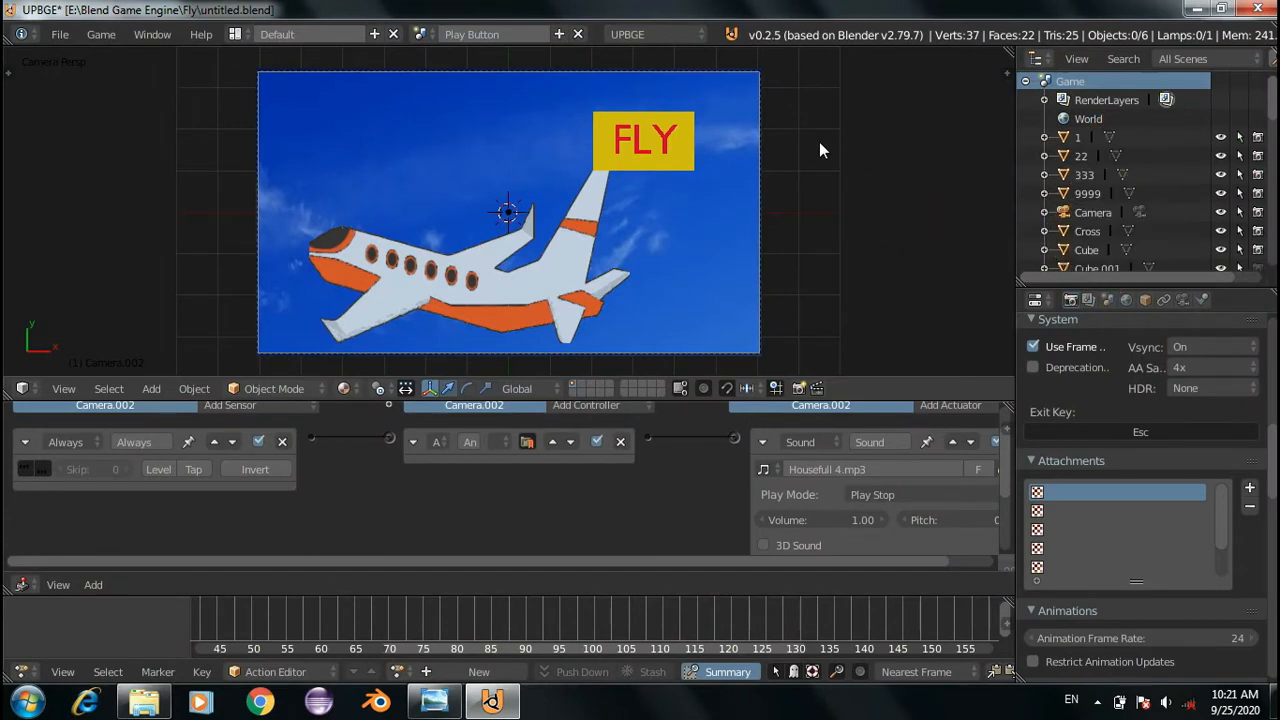
In the UPBGE Fly project, switch to the Game scene and inspect its first layer from the top view
click(421, 35)
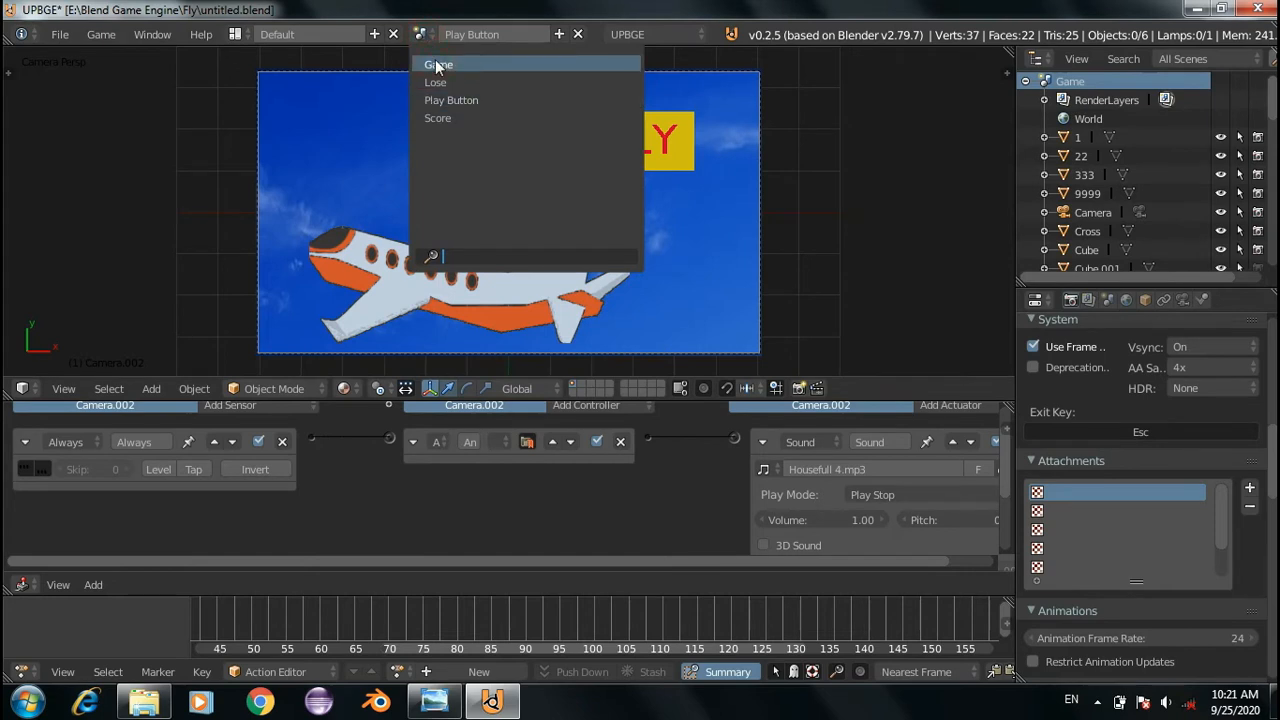
click(437, 65)
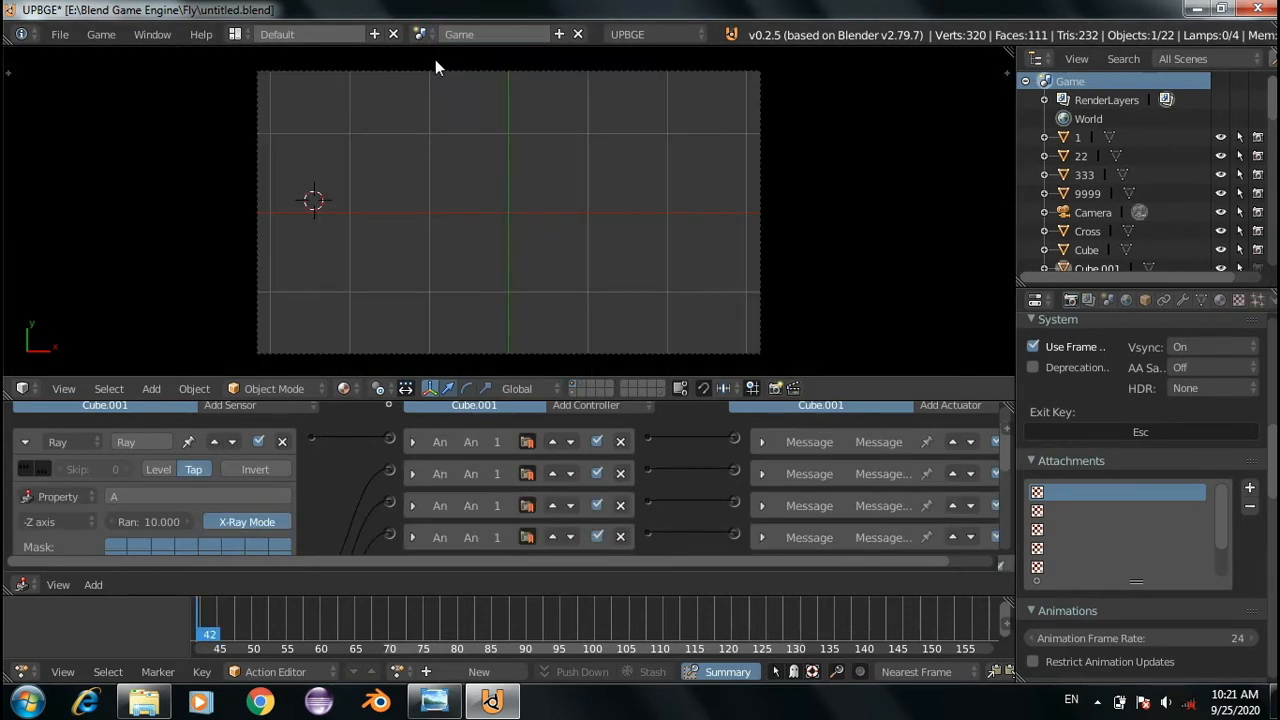
click(574, 390)
scroll(576, 231, up, 1)
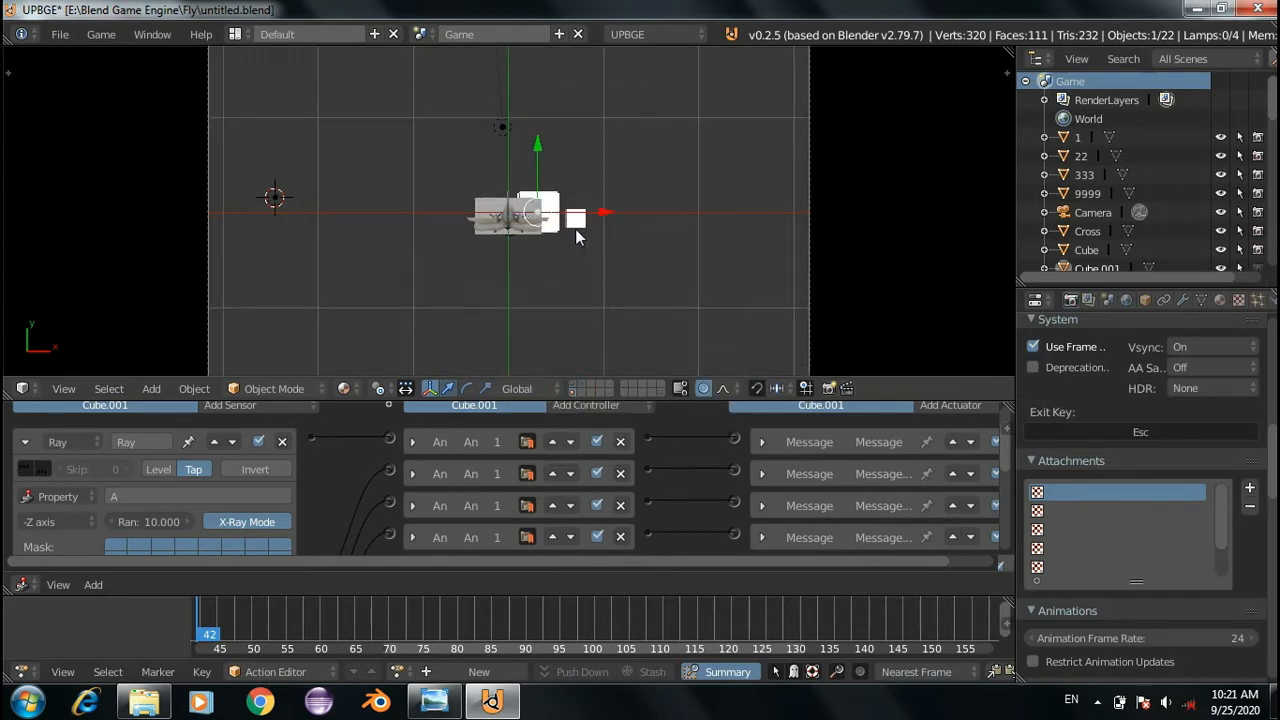
key(KP_7)
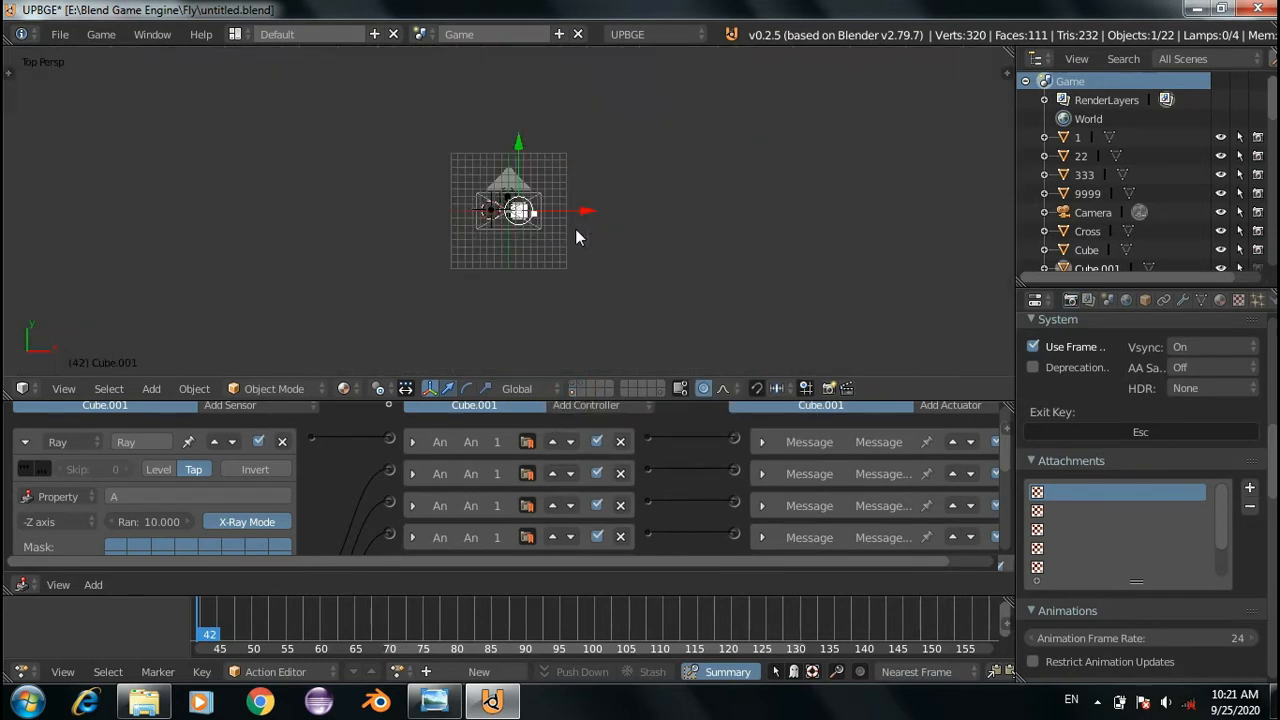
Inspect the logic bricks of the small Cube and the larger Cube.001 above it, leaving Cube.001 selected
middle_drag(576, 232, 529, 281)
scroll(528, 288, up, 3)
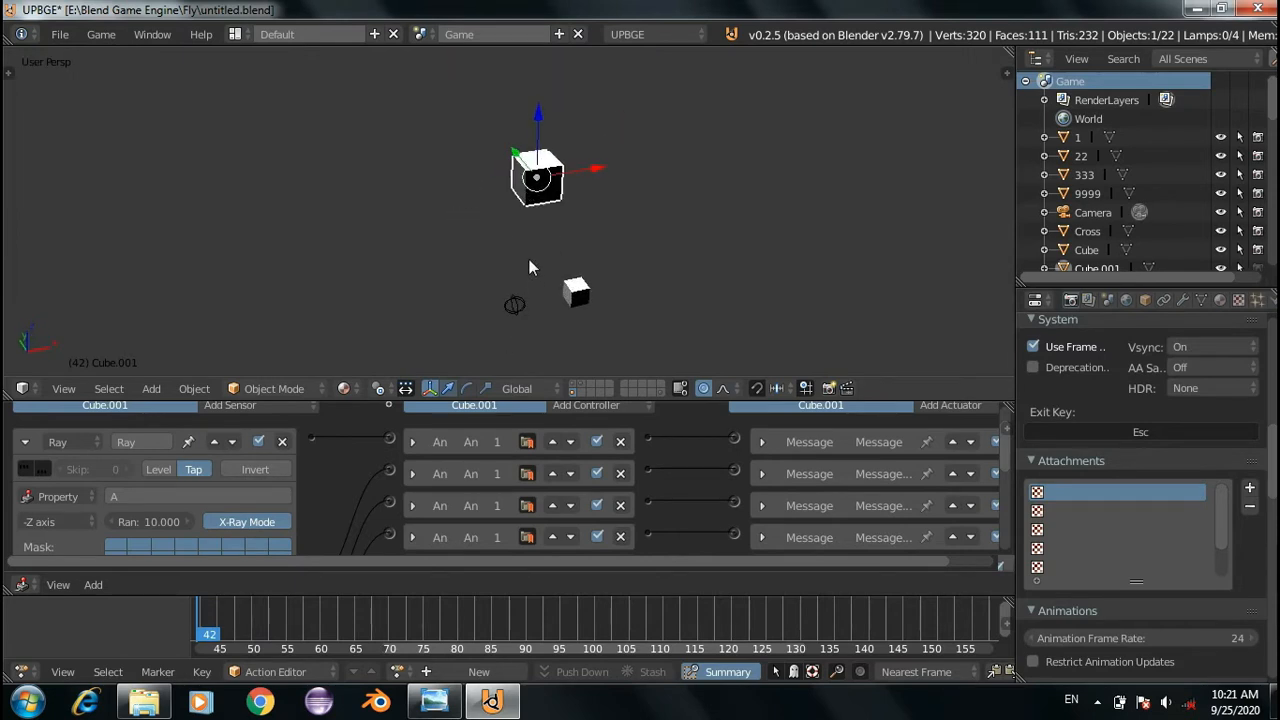
scroll(509, 249, up, 2)
right_click(585, 314)
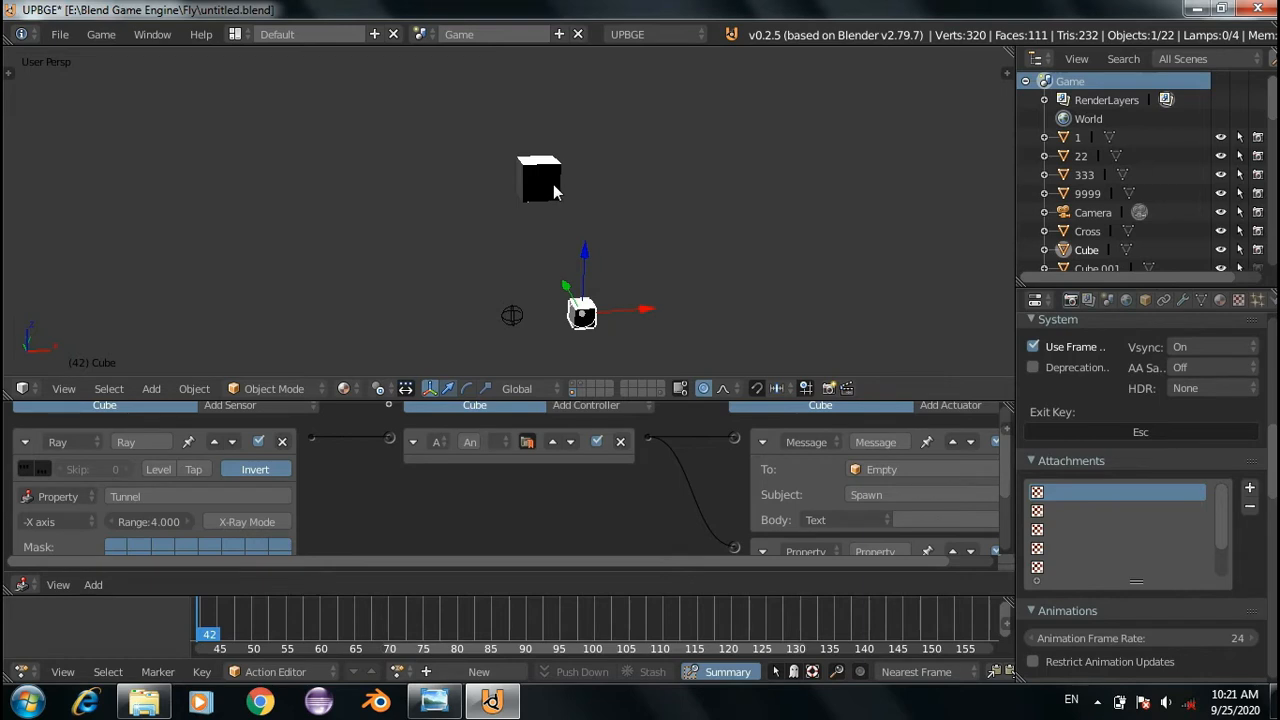
right_click(553, 188)
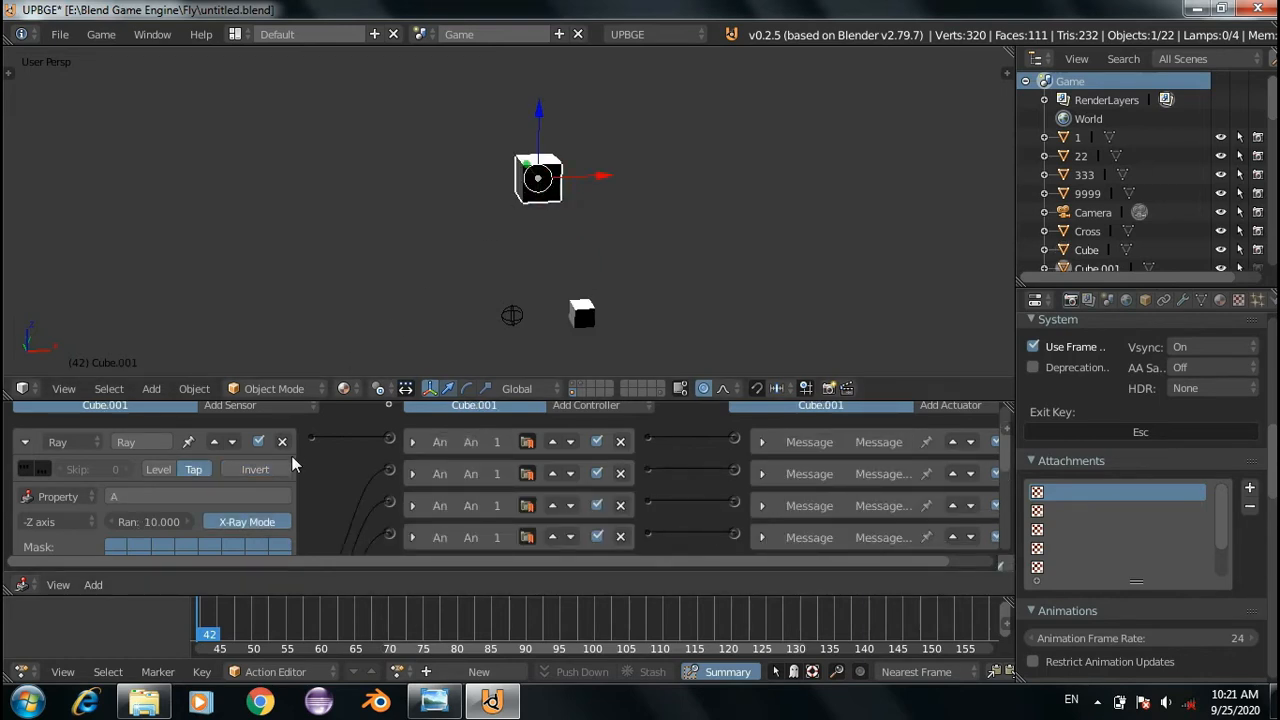
scroll(291, 455, up, 2)
scroll(291, 455, down, 3)
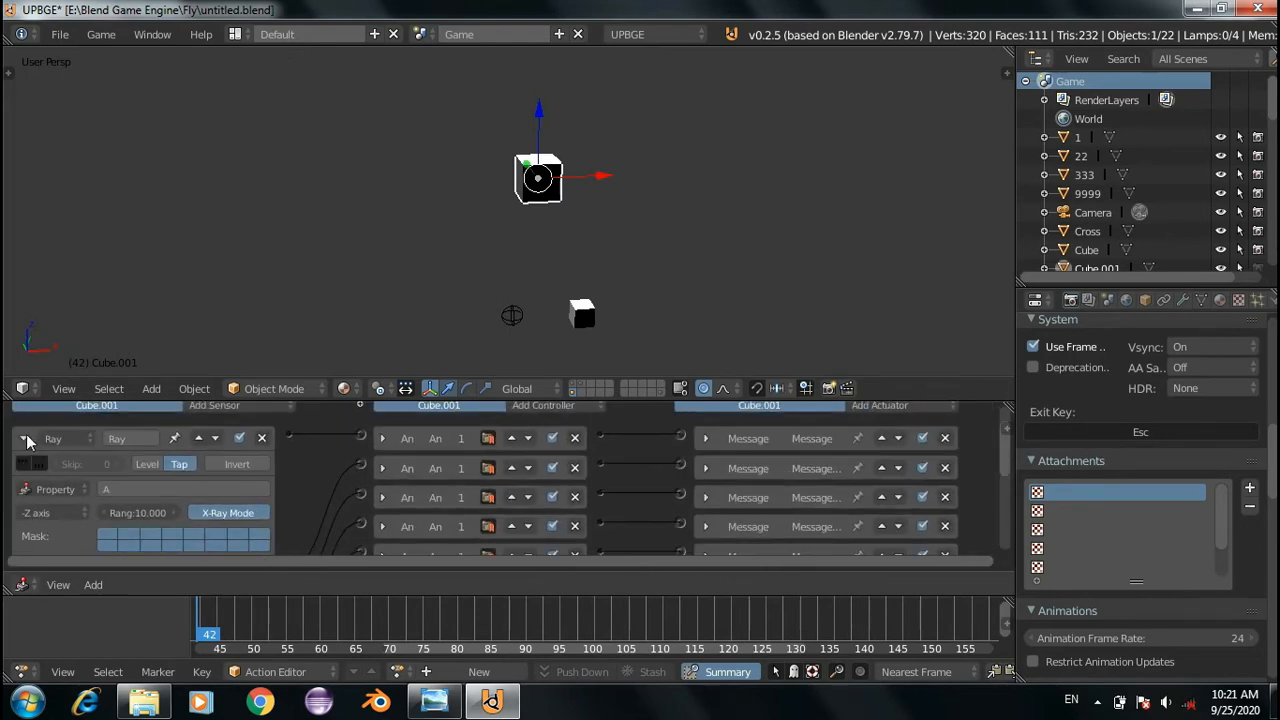
Check the property settings of Cube.001's first two Ray sensors, leaving the first expanded and the second collapsed
click(25, 440)
click(25, 440)
click(24, 438)
click(19, 463)
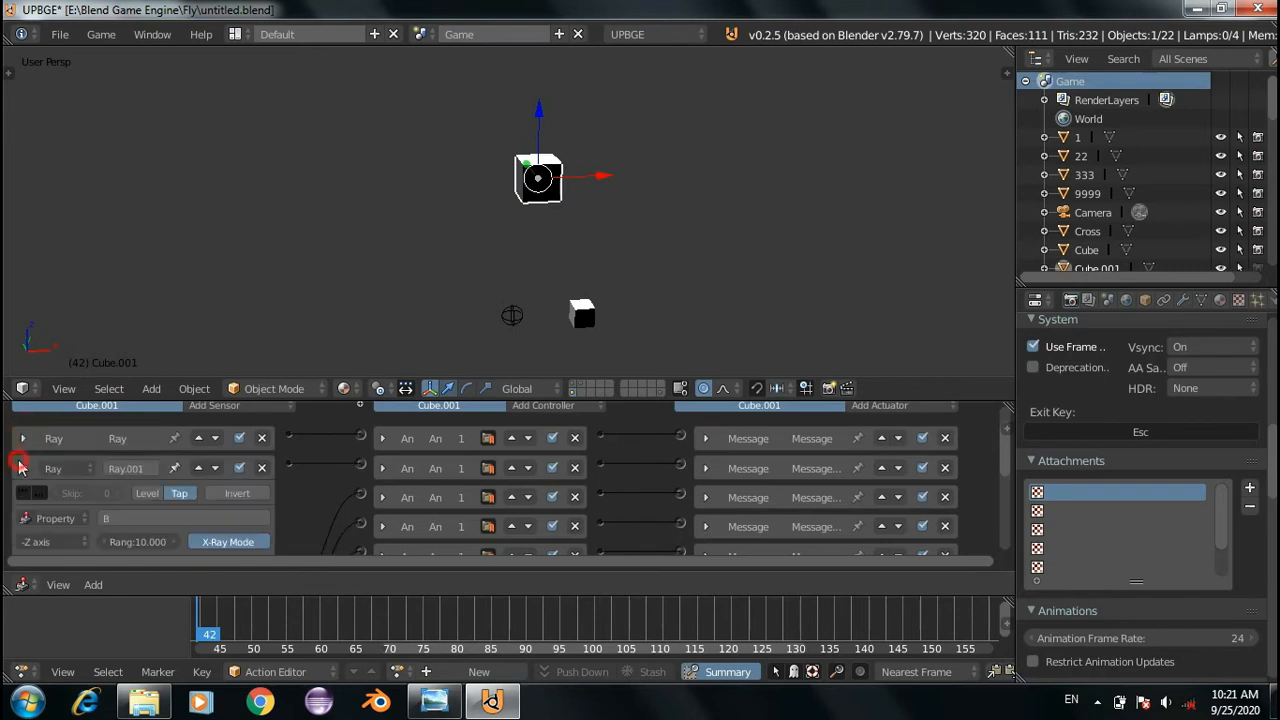
click(19, 463)
click(24, 440)
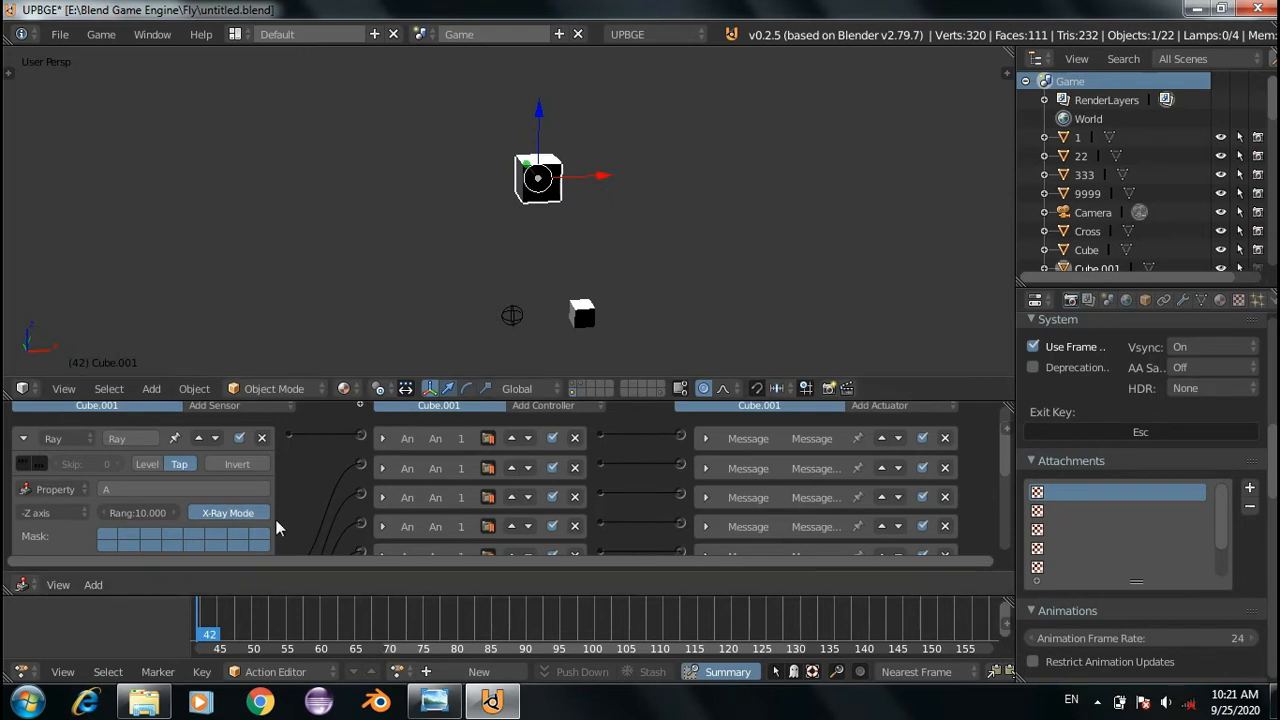
Review the first Ray sensor's axis options and property name, and check the settings of the Message actuator linked to it
click(57, 512)
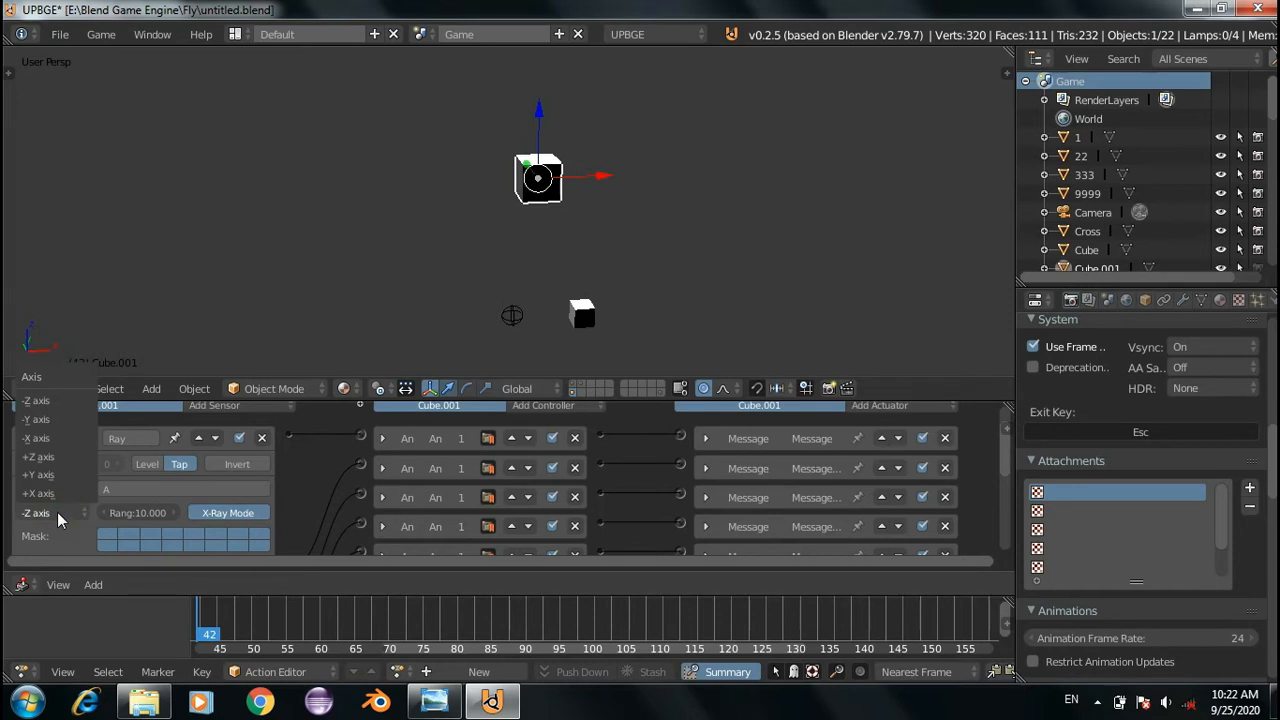
click(58, 511)
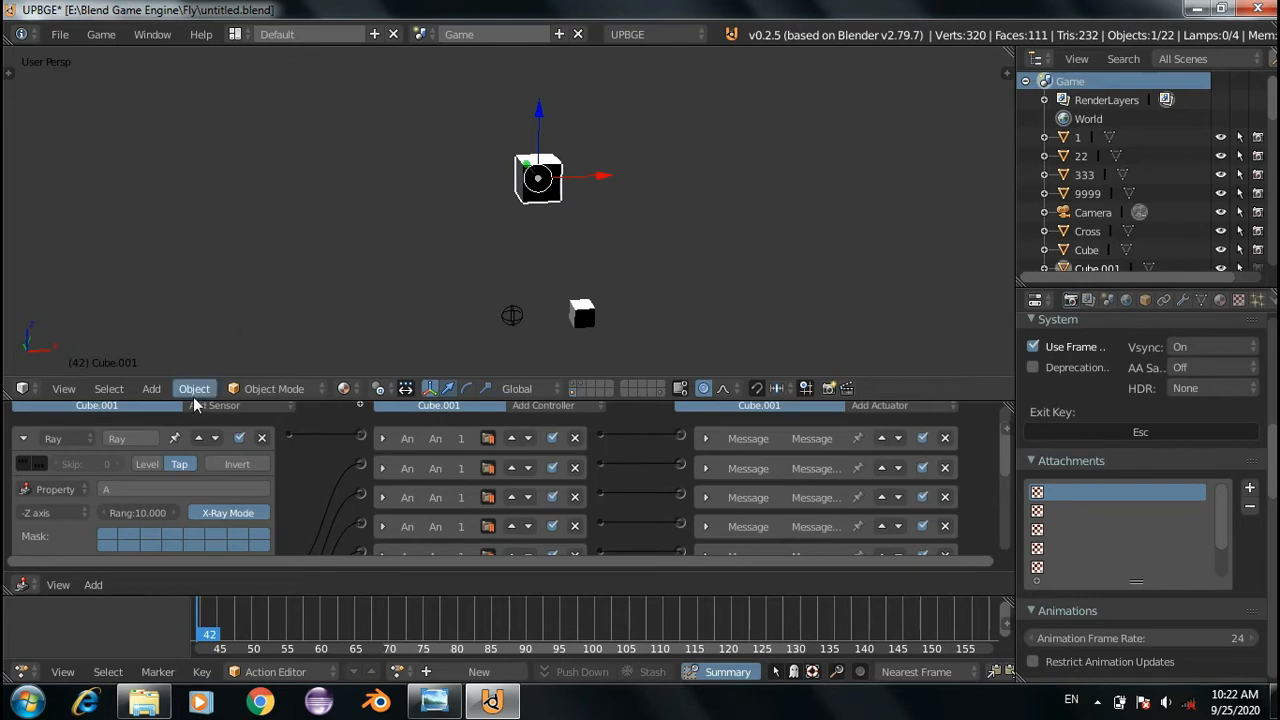
click(119, 493)
click(180, 335)
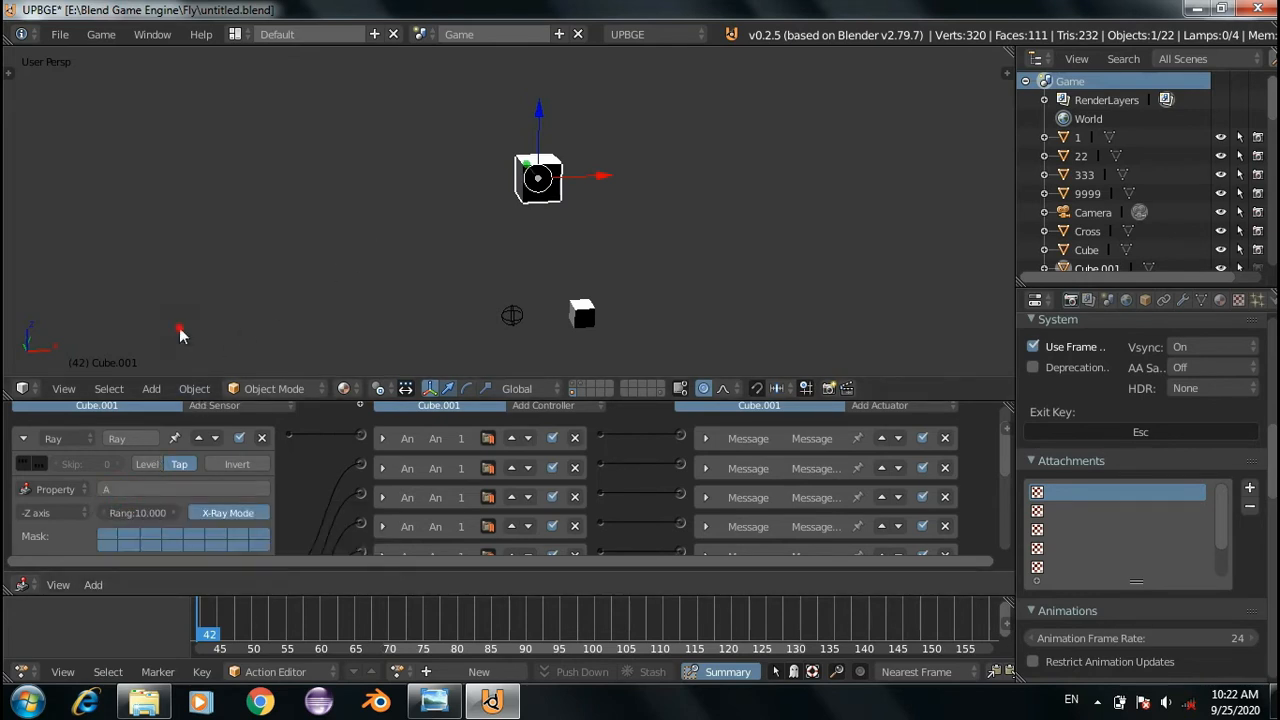
click(116, 486)
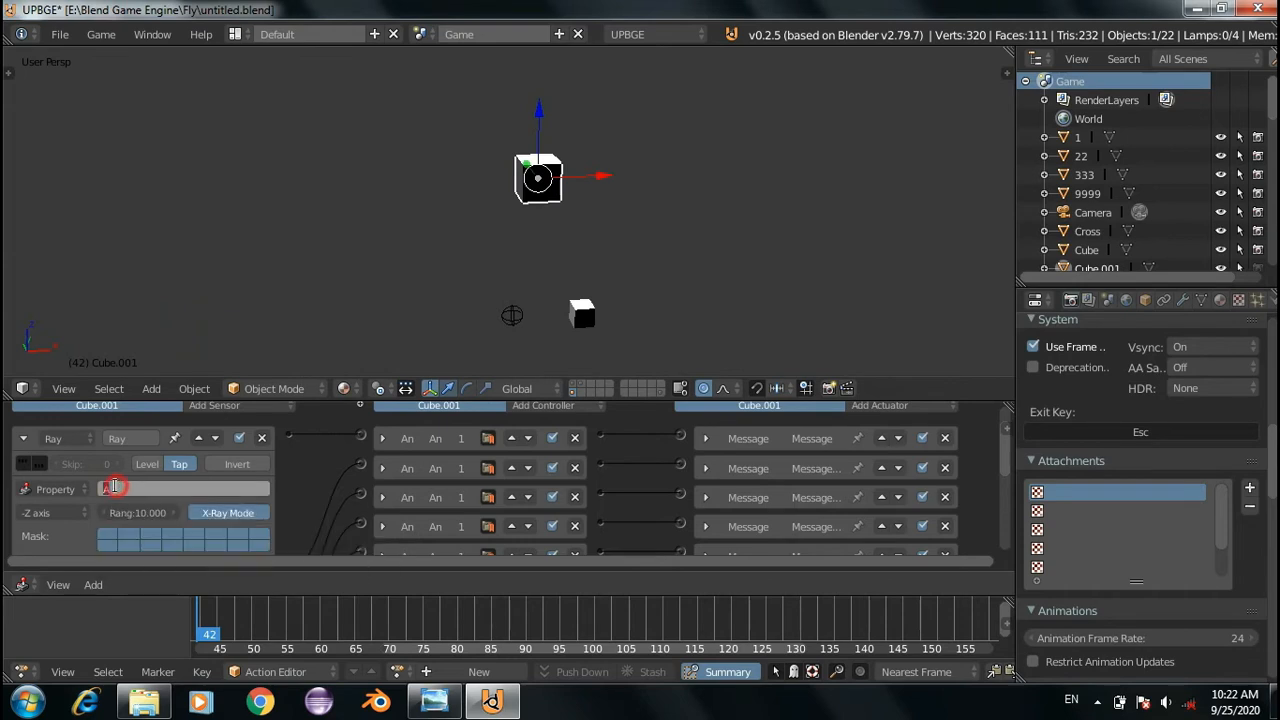
click(179, 303)
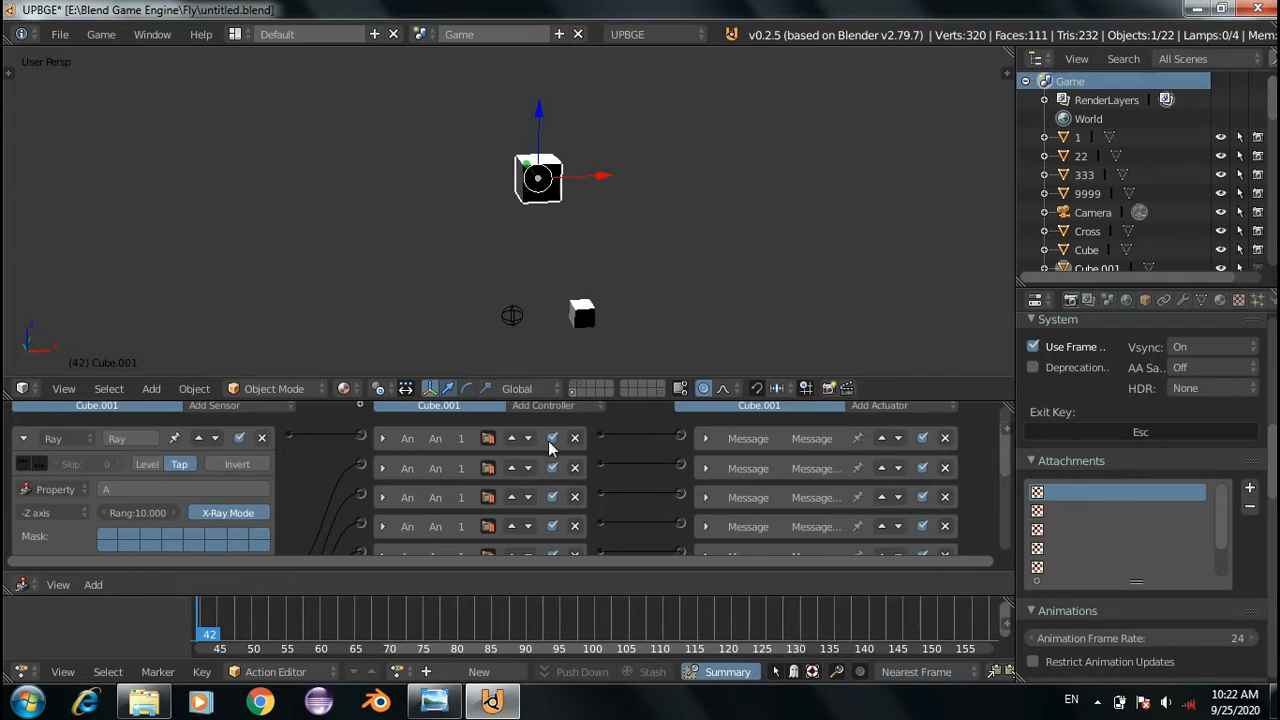
click(708, 438)
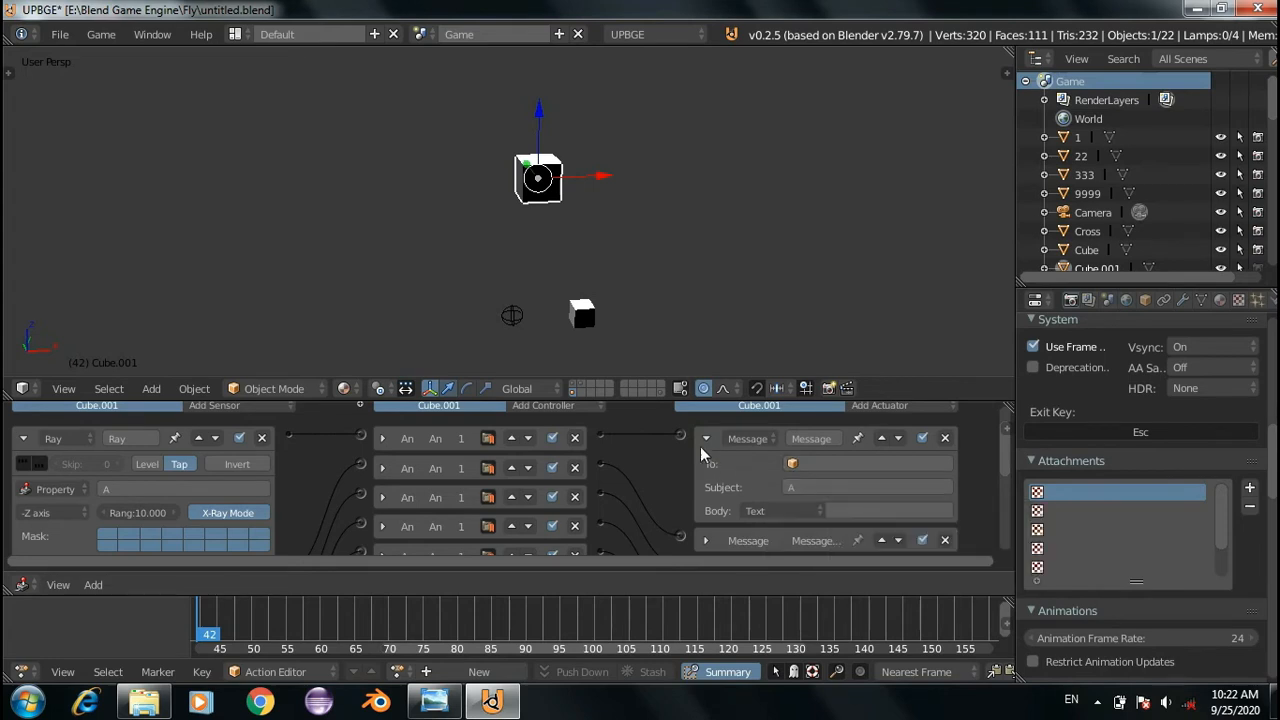
click(708, 439)
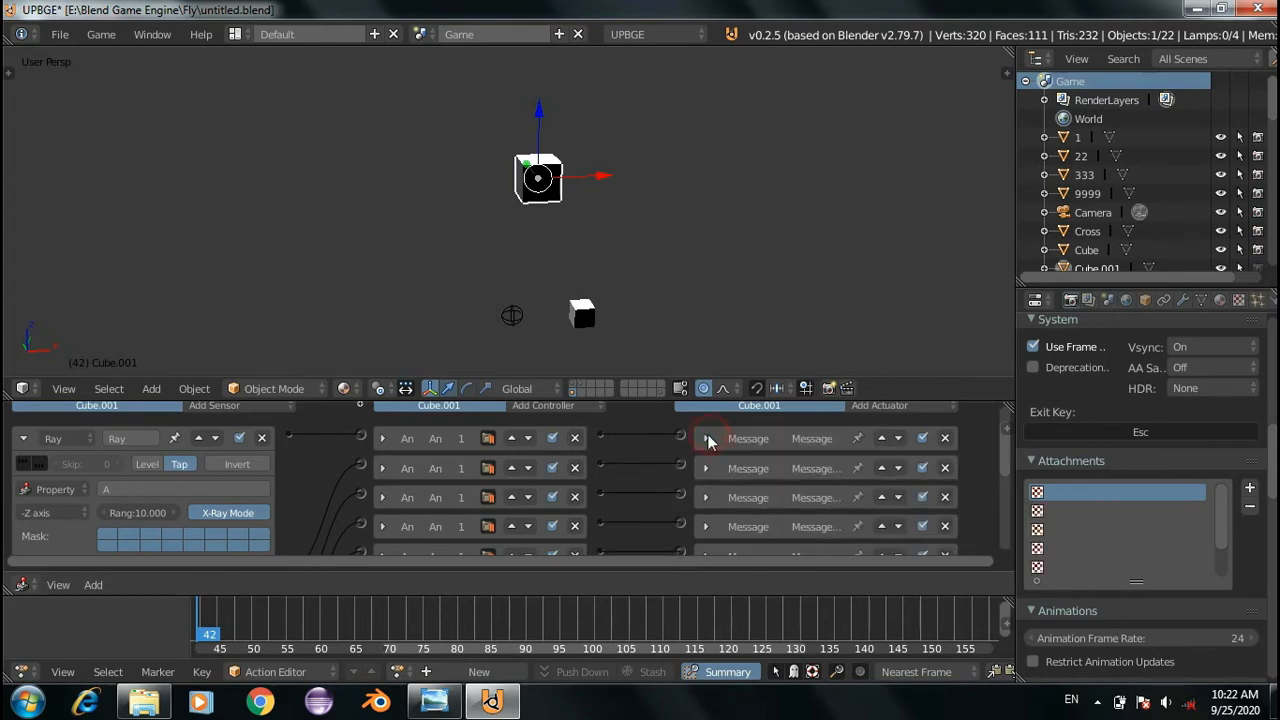
Show the first layer from the top view and bring the blue zigzag gate into view
click(575, 386)
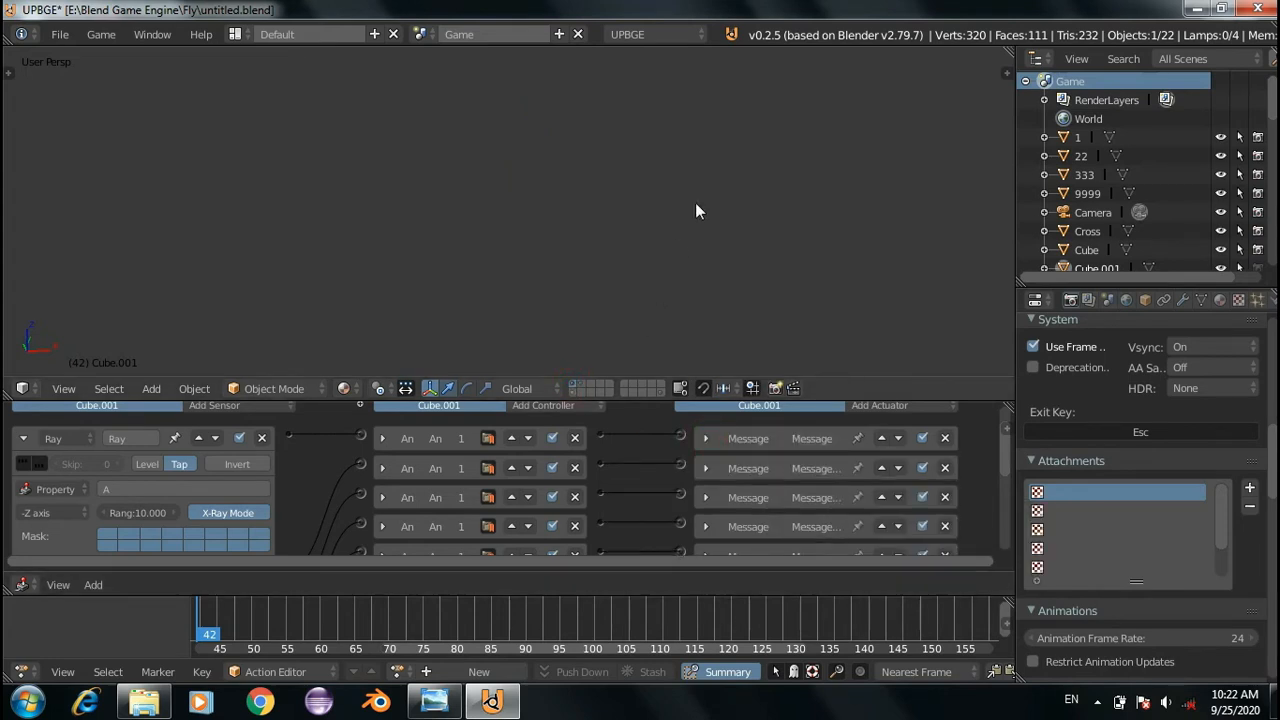
key(KP_7)
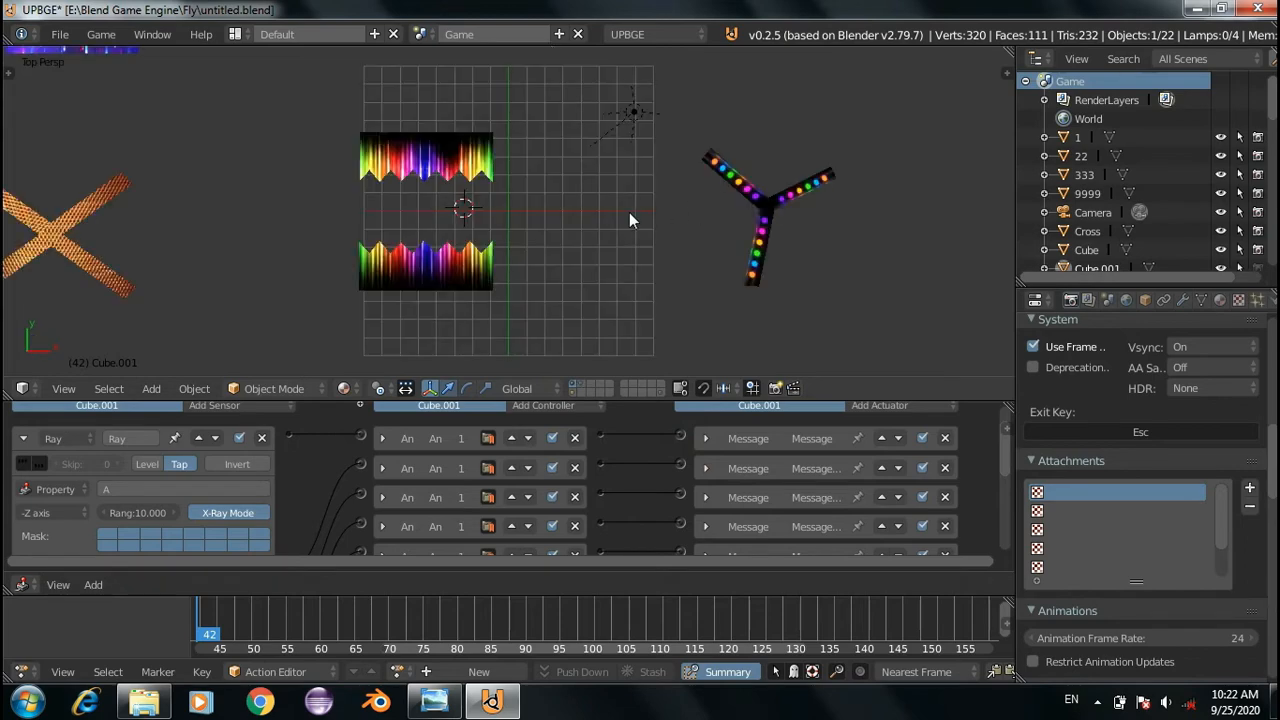
key(p)
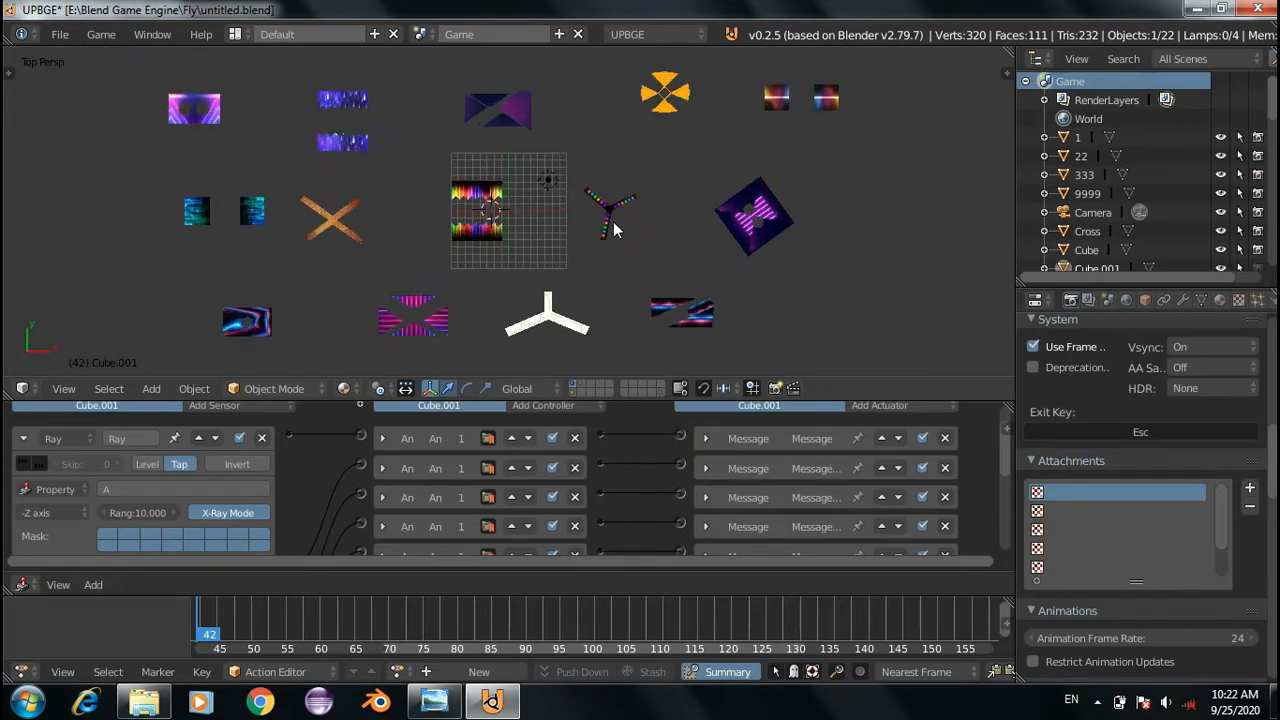
key(Escape)
shift+middle_drag(521, 199, 691, 267)
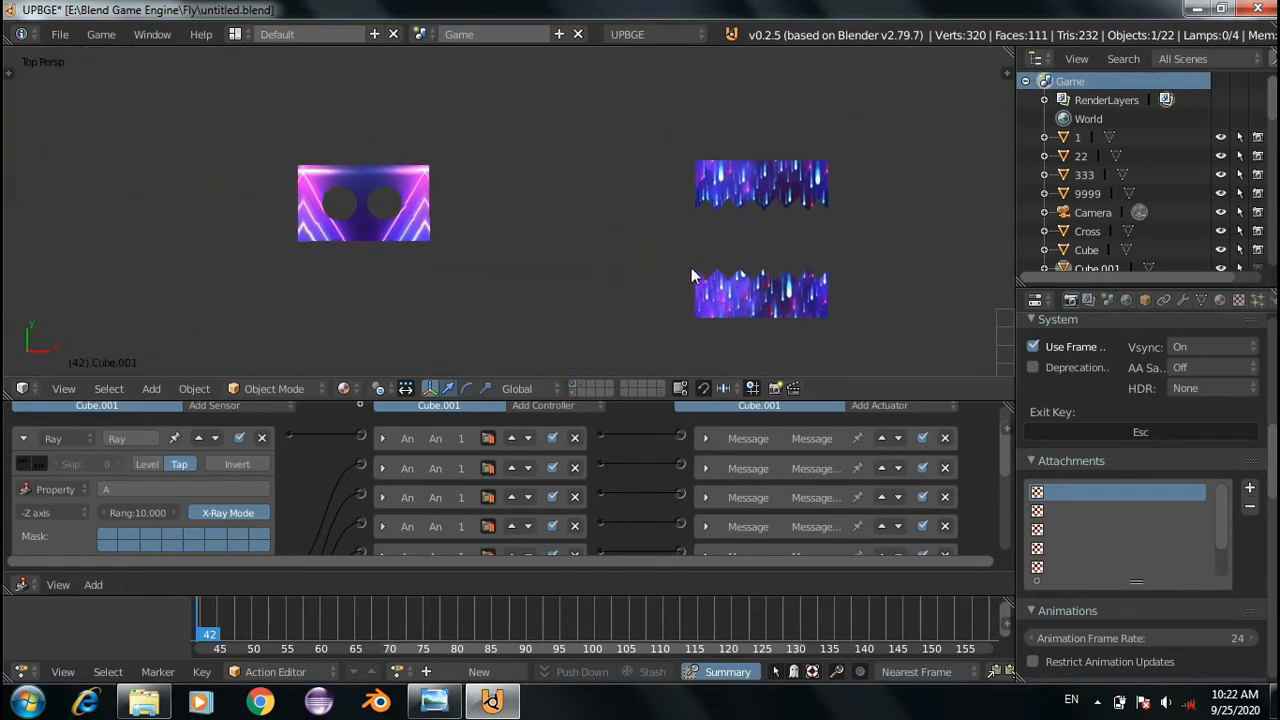
Select the blue zigzag gate and examine its Message sensors and the Action actuator that plays KeyAction
right_click(728, 182)
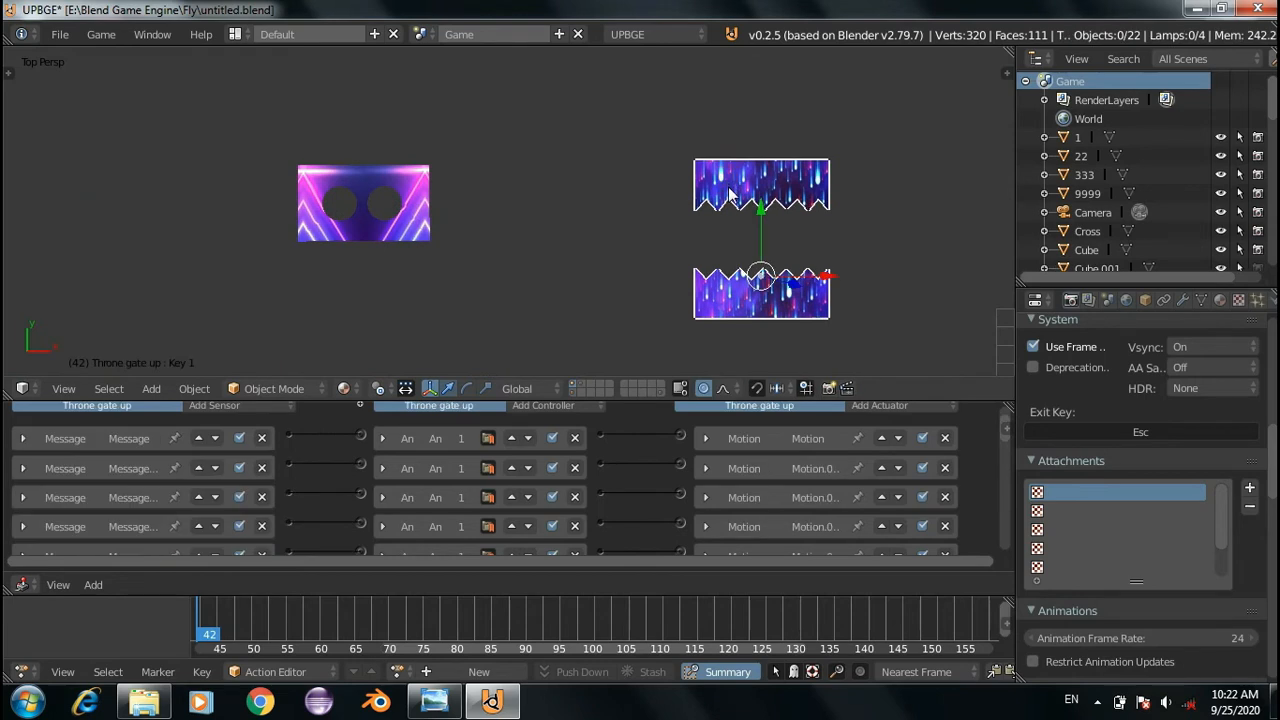
click(23, 439)
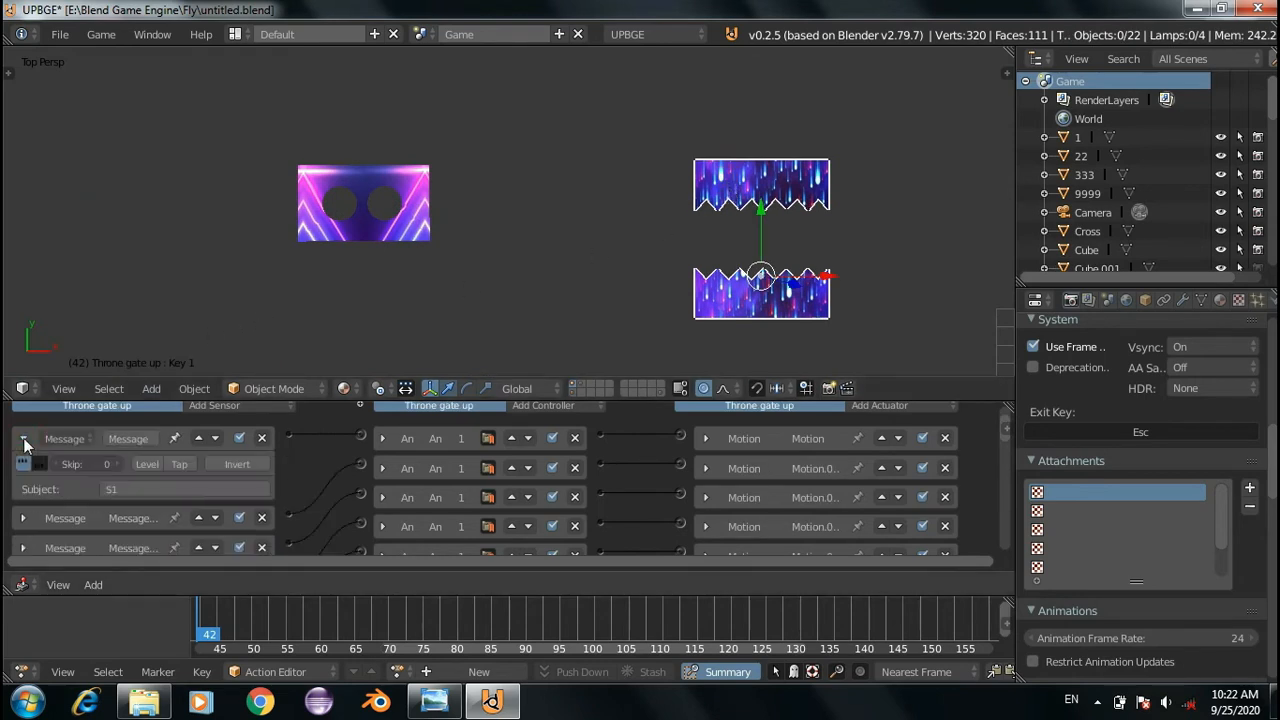
click(23, 439)
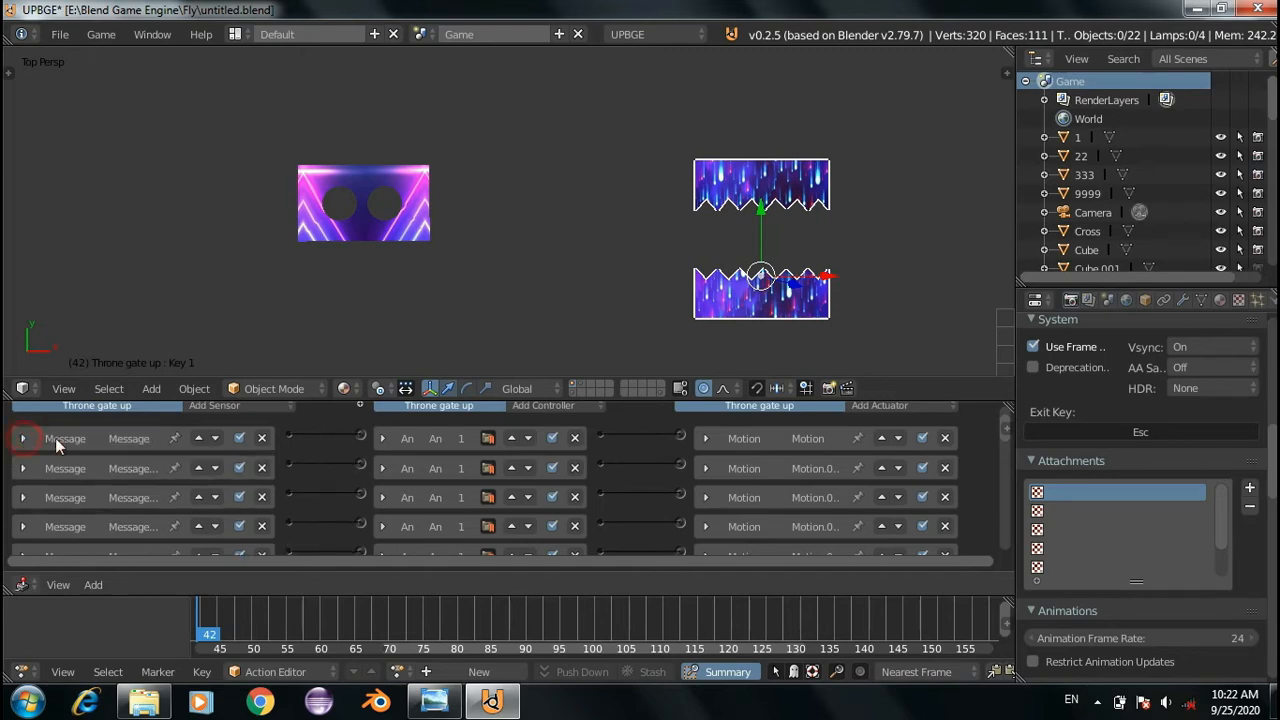
drag(1003, 443, 1003, 522)
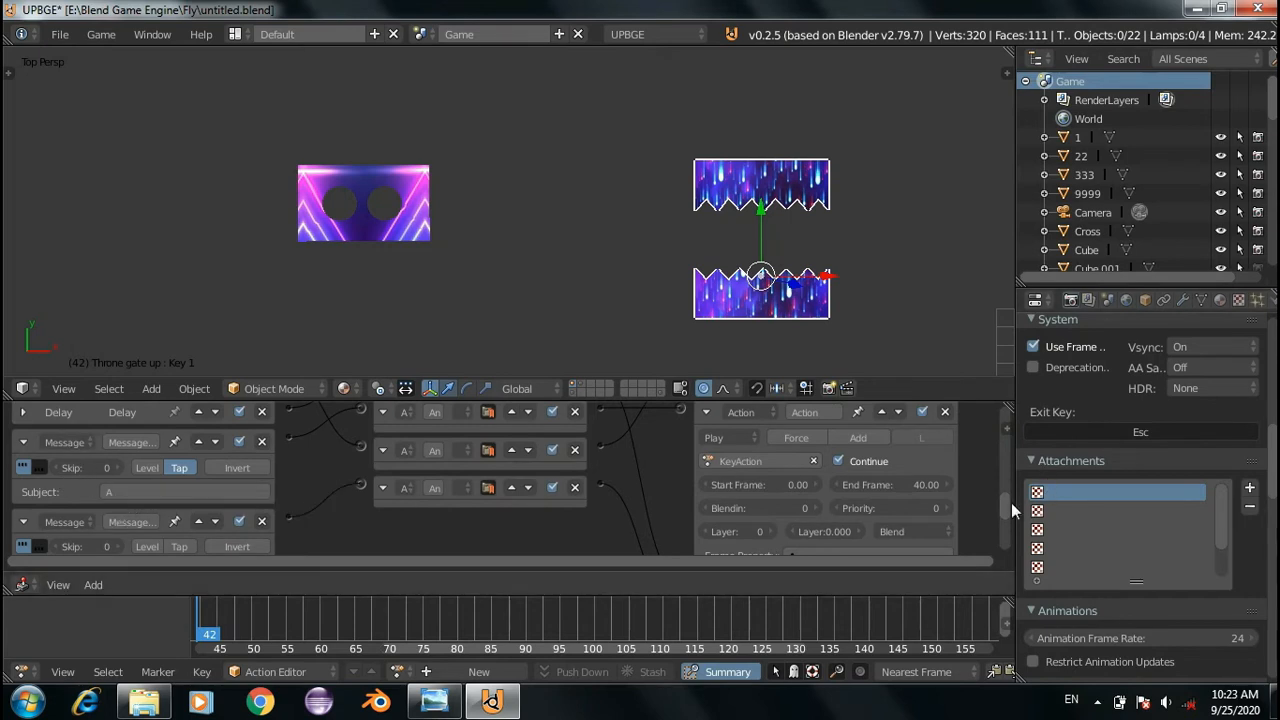
scroll(1006, 498, up, 2)
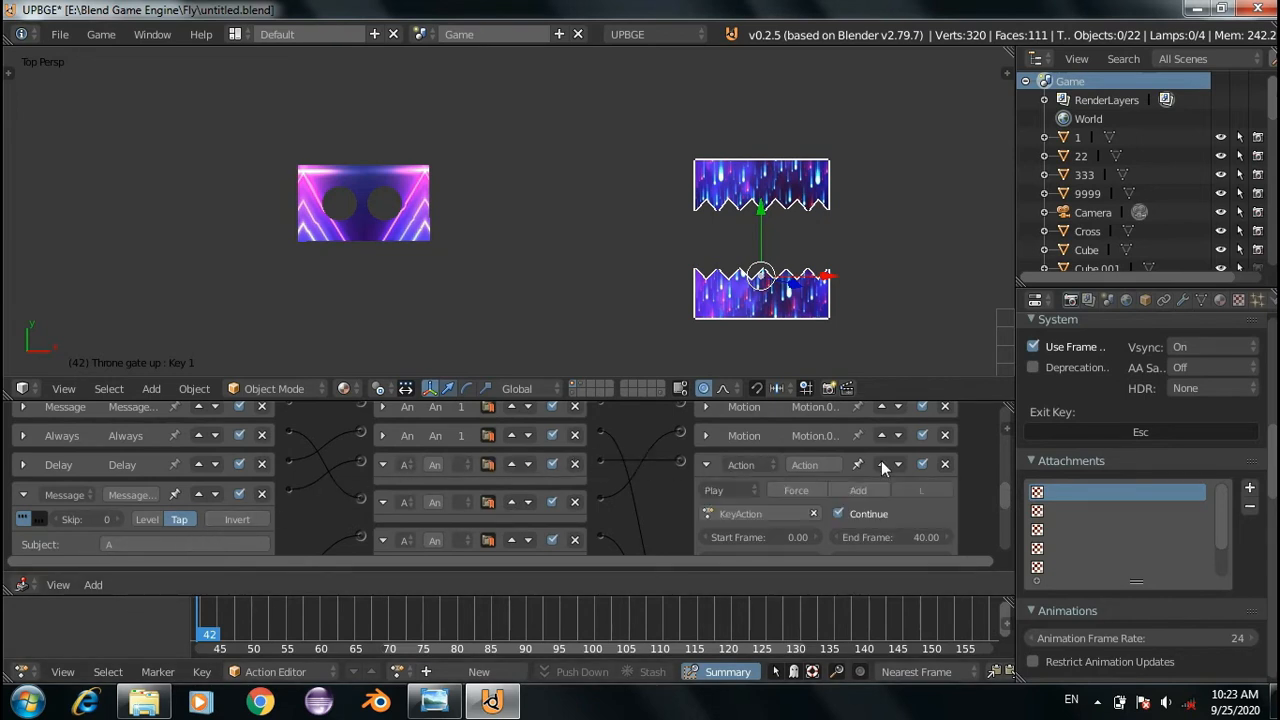
scroll(1008, 497, down, 2)
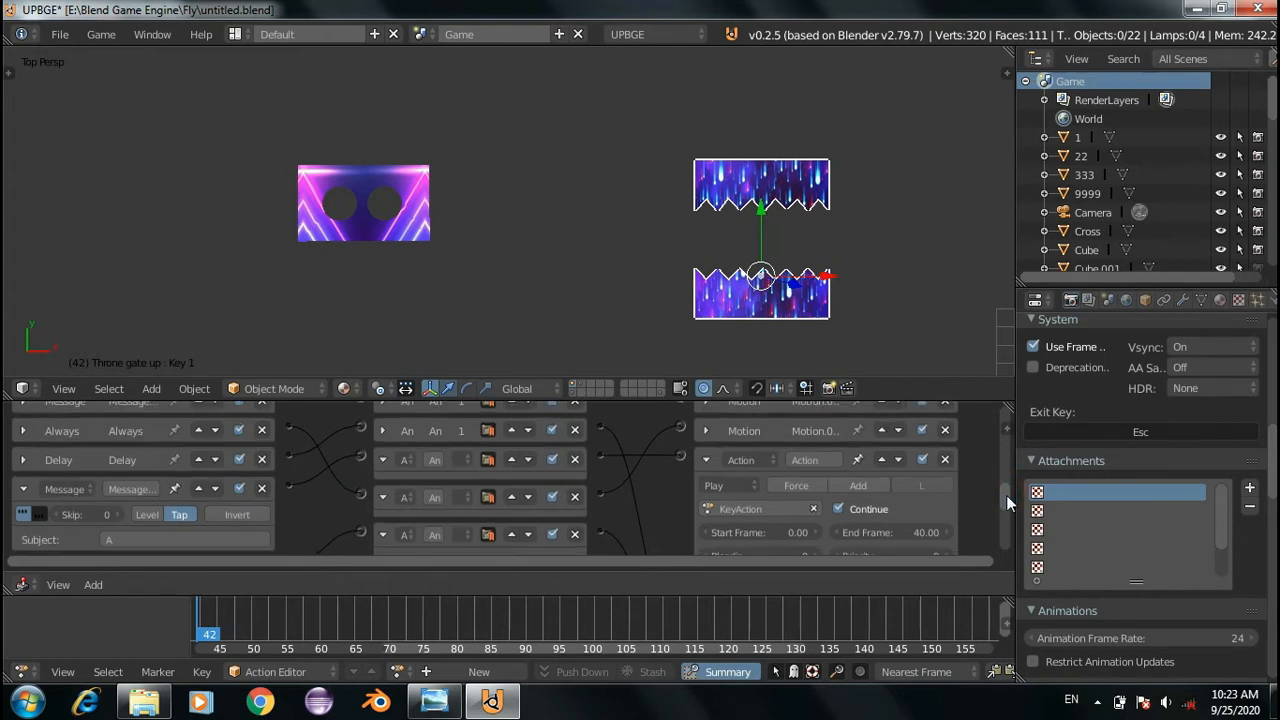
scroll(1006, 495, down, 2)
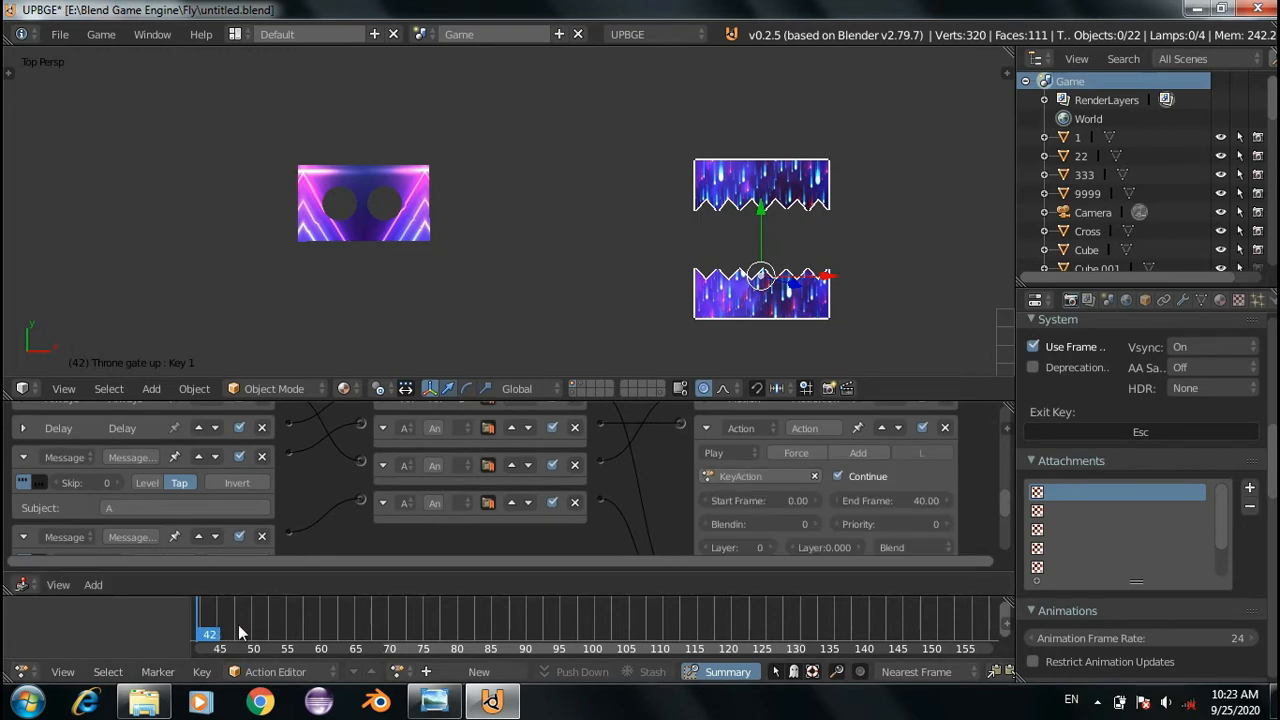
Preview the gate's opening and closing by scrubbing the Action Editor to frame 39 and back to frame 0
scroll(240, 630, down, 5)
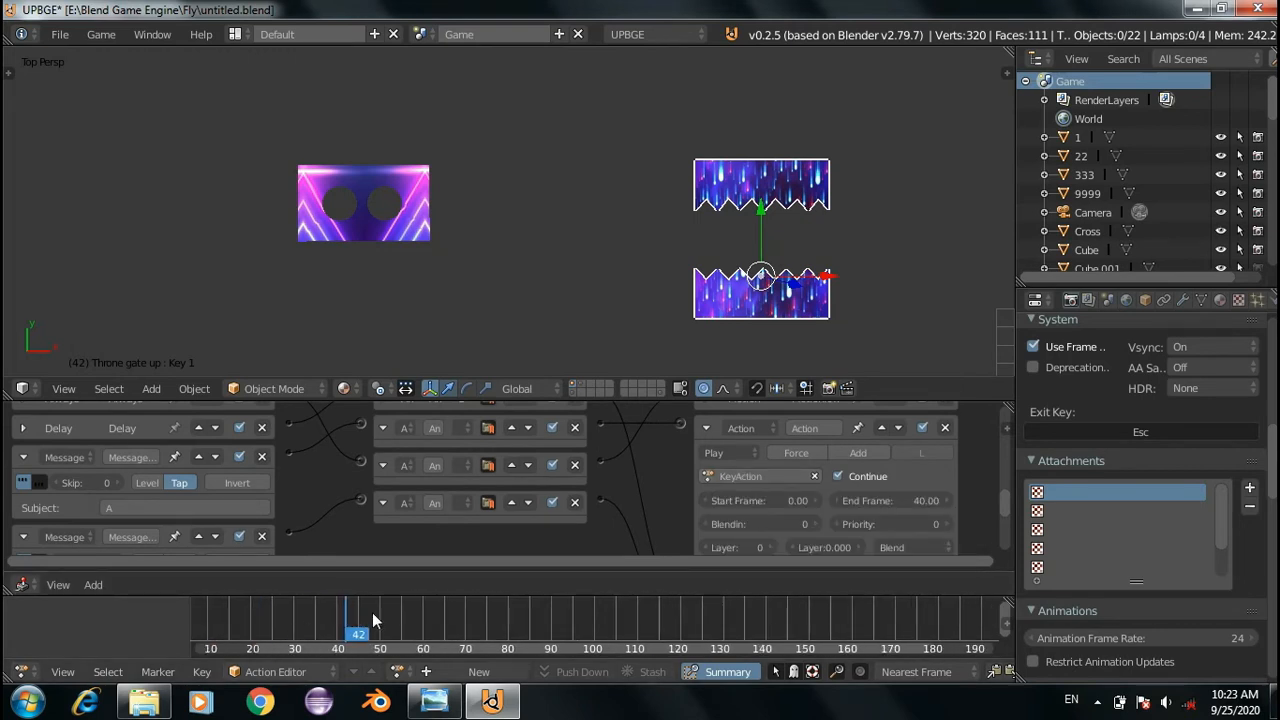
drag(372, 620, 335, 620)
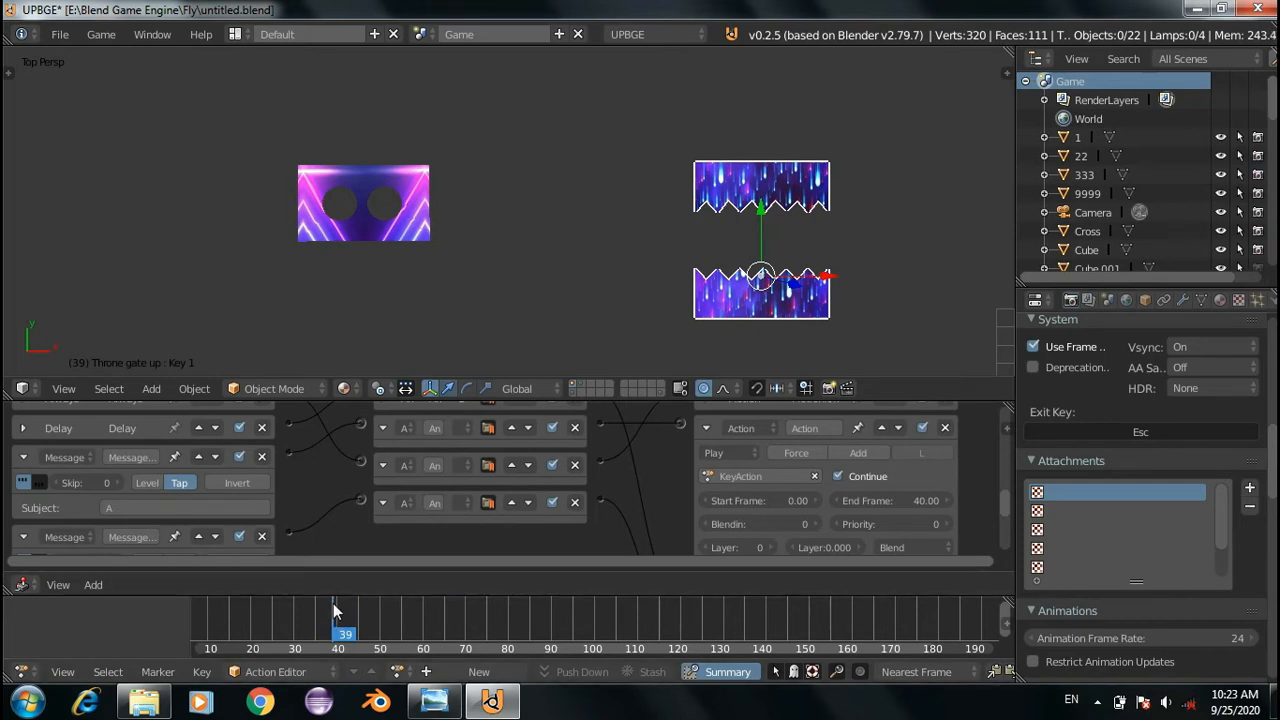
scroll(334, 608, down, 2)
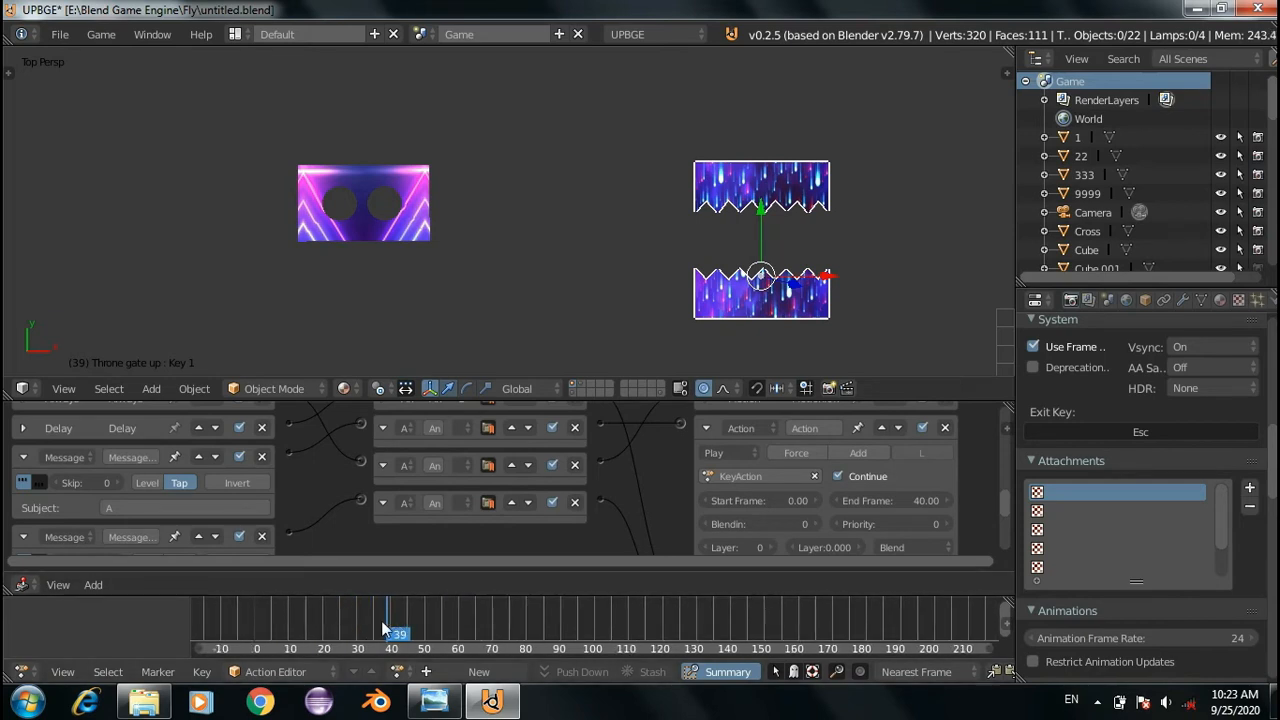
drag(334, 612, 237, 641)
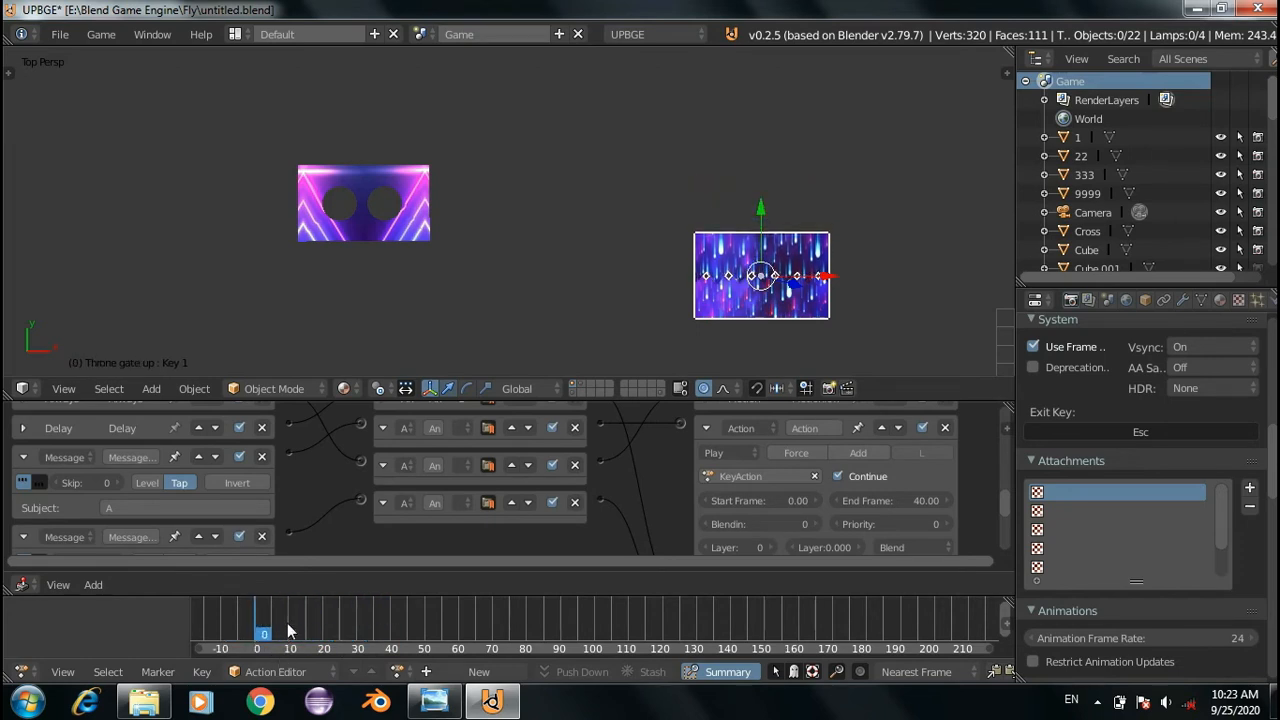
scroll(287, 610, up, 2)
scroll(287, 610, down, 2)
Change the Action Editor area to a Timeline and scrub through the gate's animation, ending at frame 0
click(21, 672)
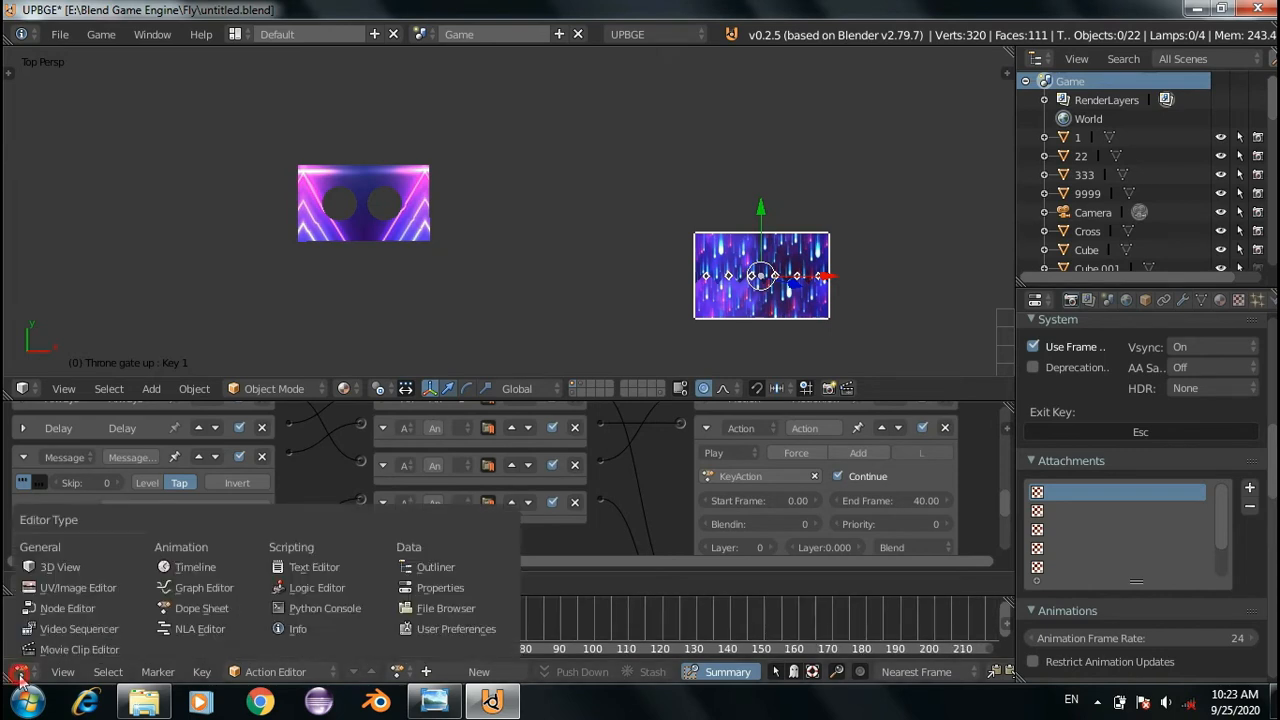
click(195, 567)
click(47, 620)
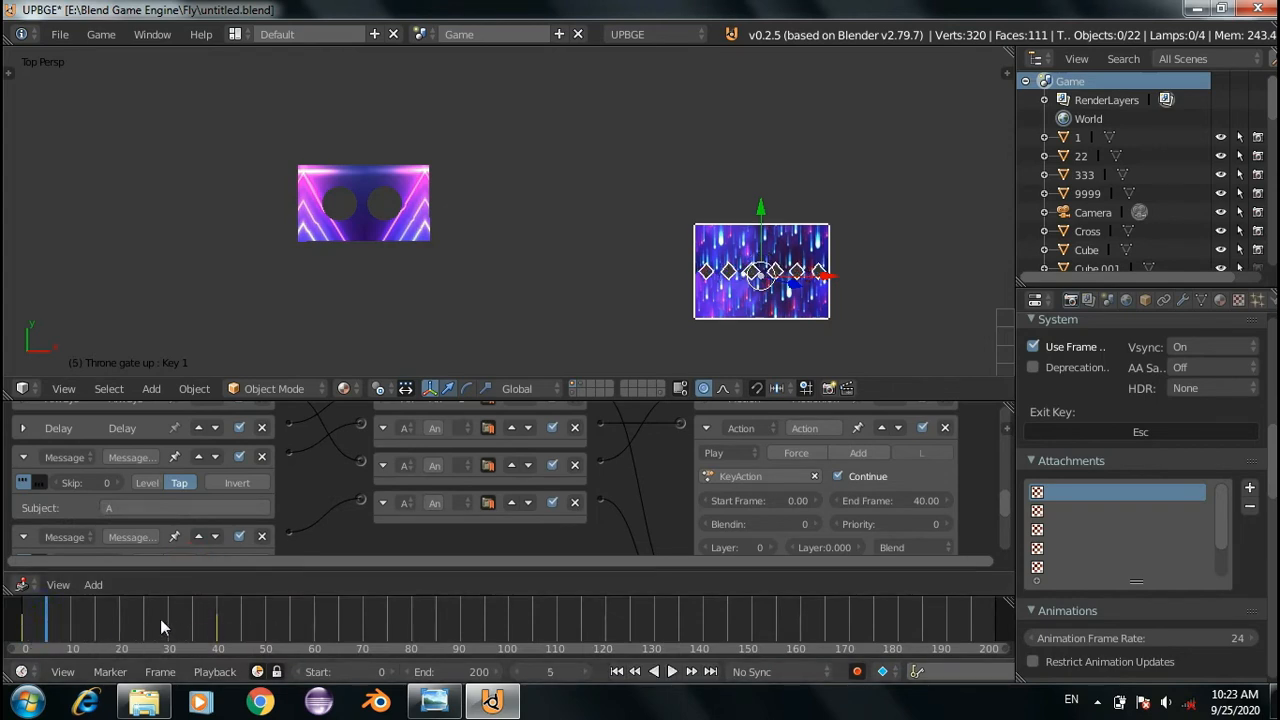
drag(45, 622, 1011, 624)
drag(16, 624, 985, 643)
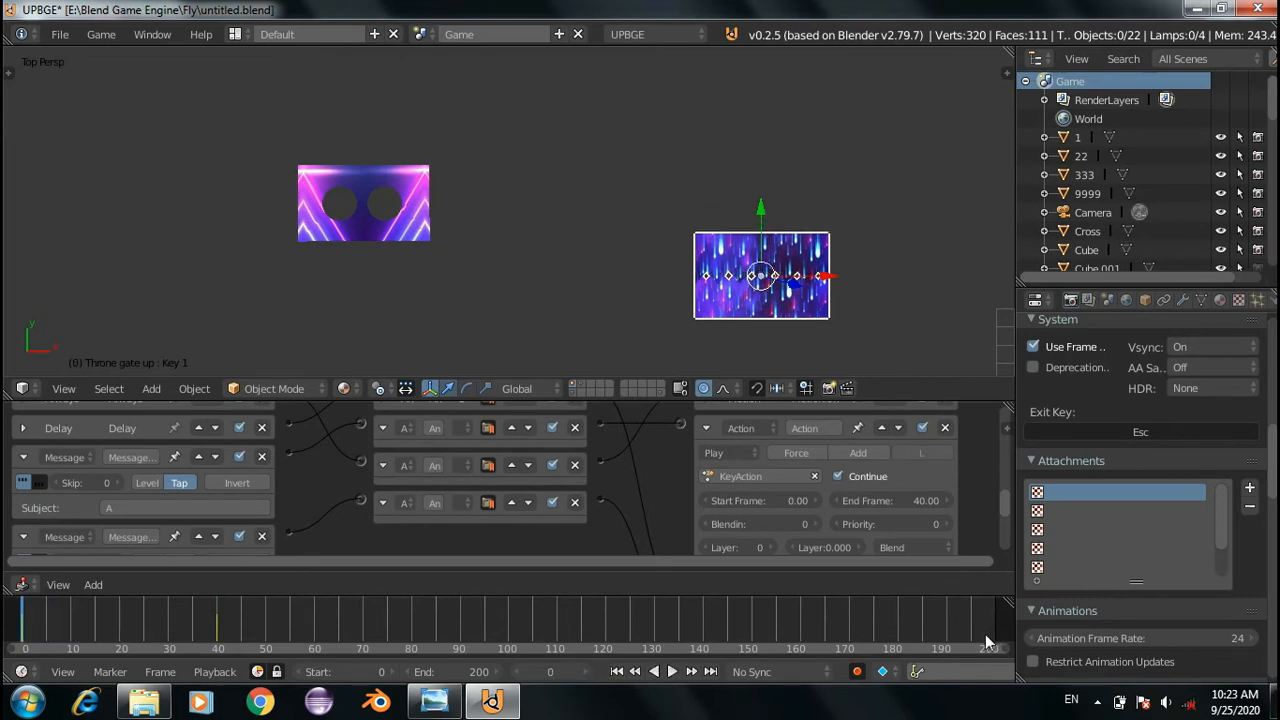
Browse the available actions in a Dope Sheet Action Editor in place of the Timeline, and close that area
click(16, 671)
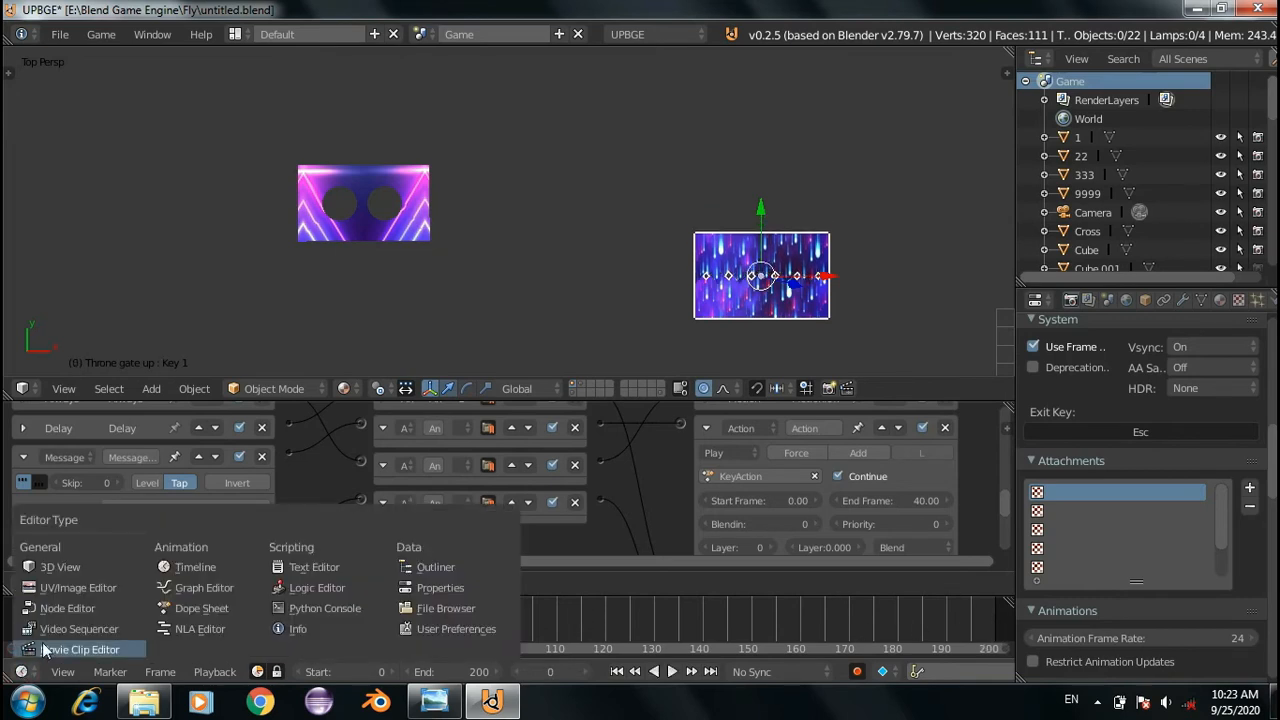
click(165, 608)
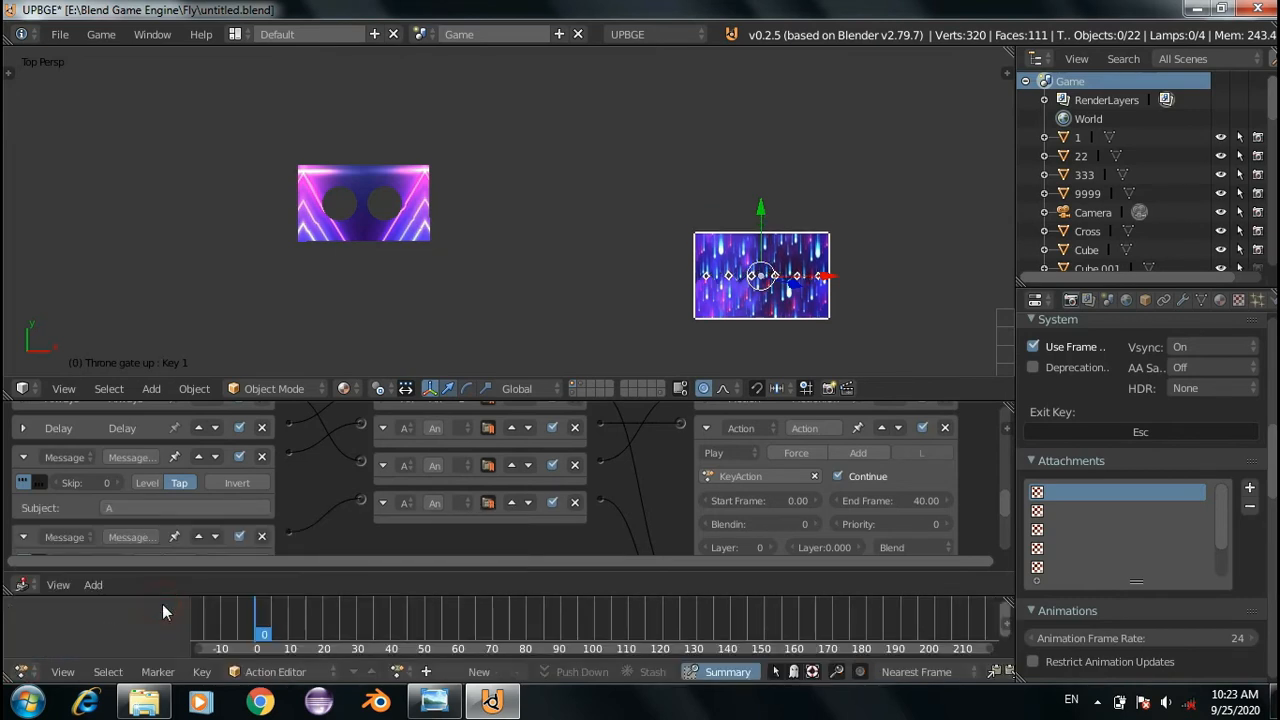
click(396, 672)
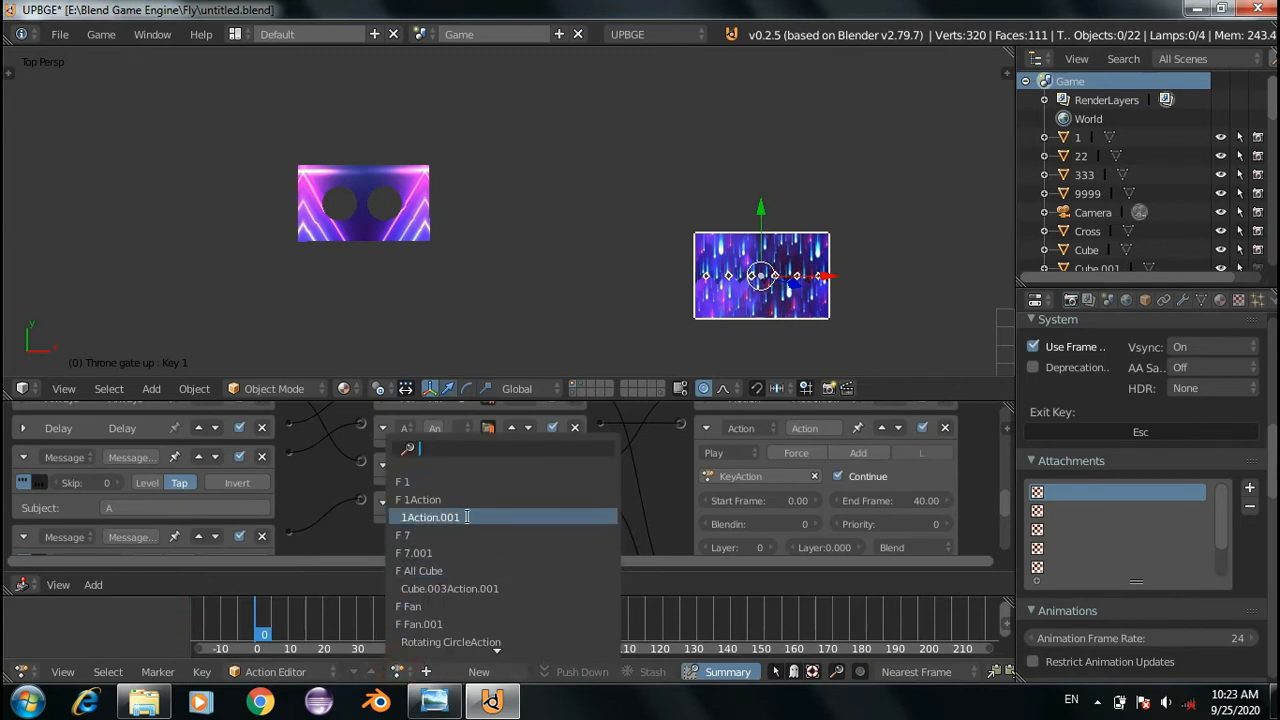
scroll(466, 517, down, 6)
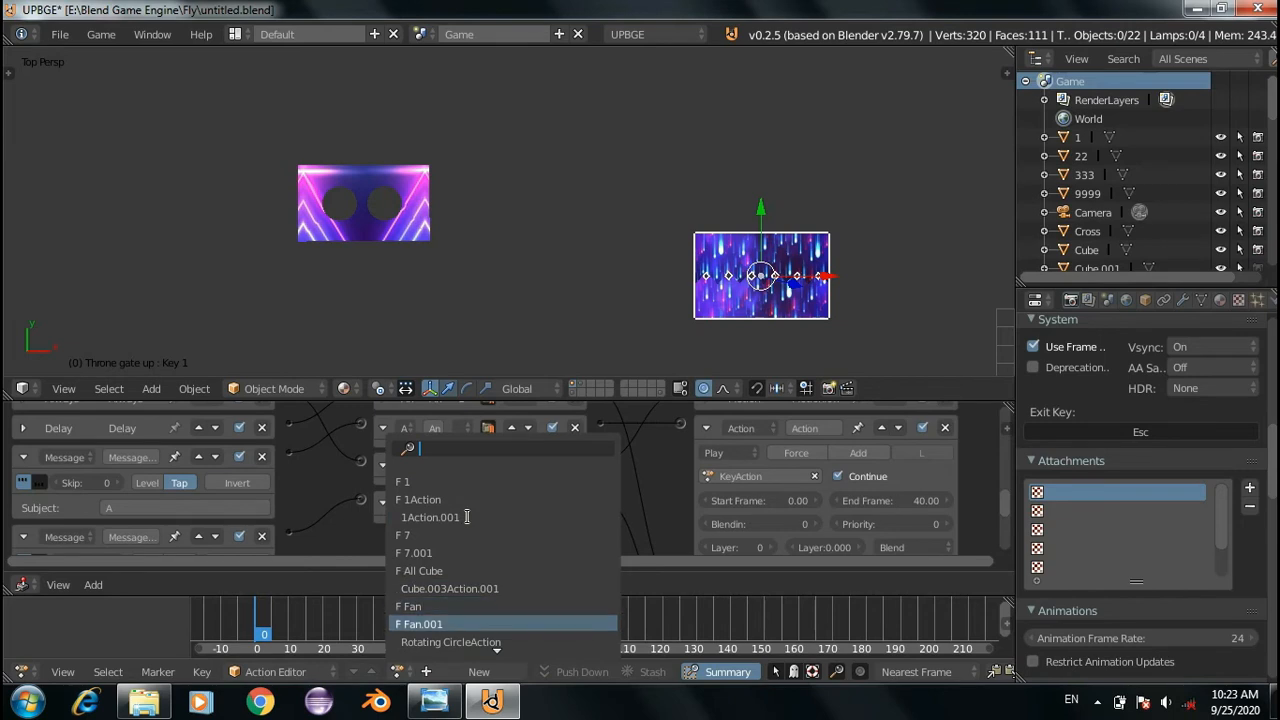
scroll(466, 517, down, 2)
scroll(466, 517, up, 10)
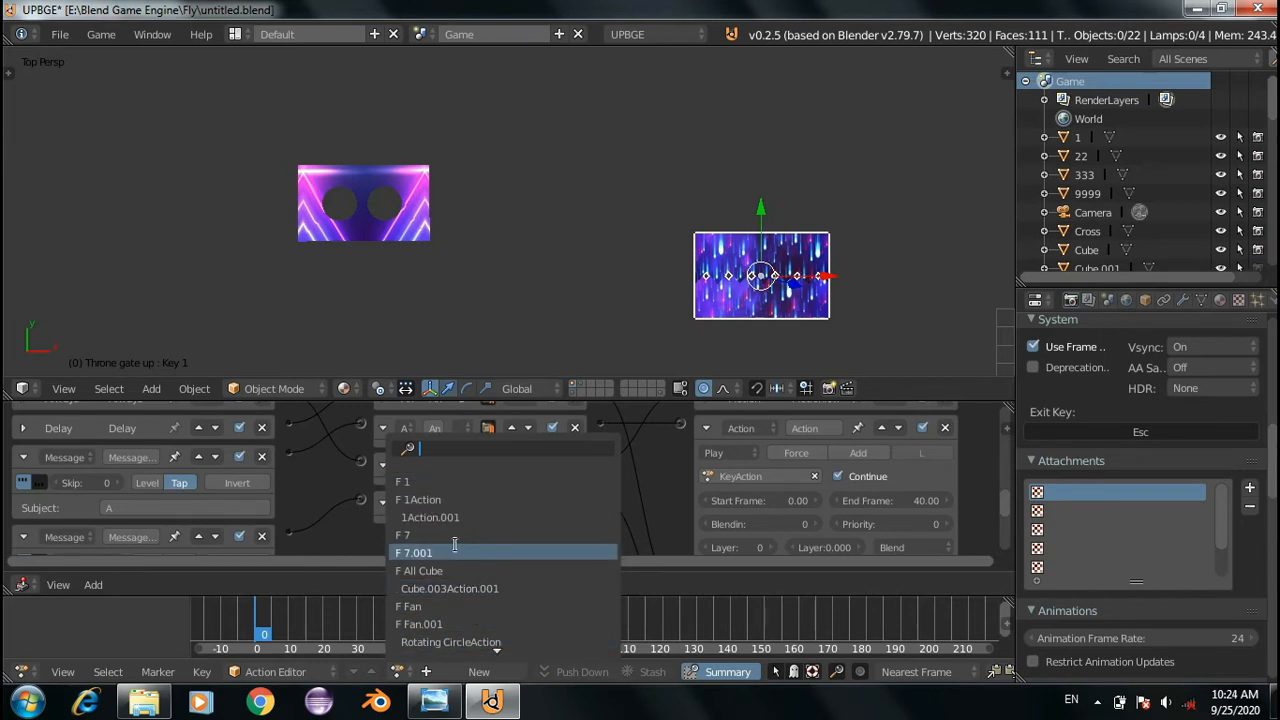
scroll(474, 548, down, 6)
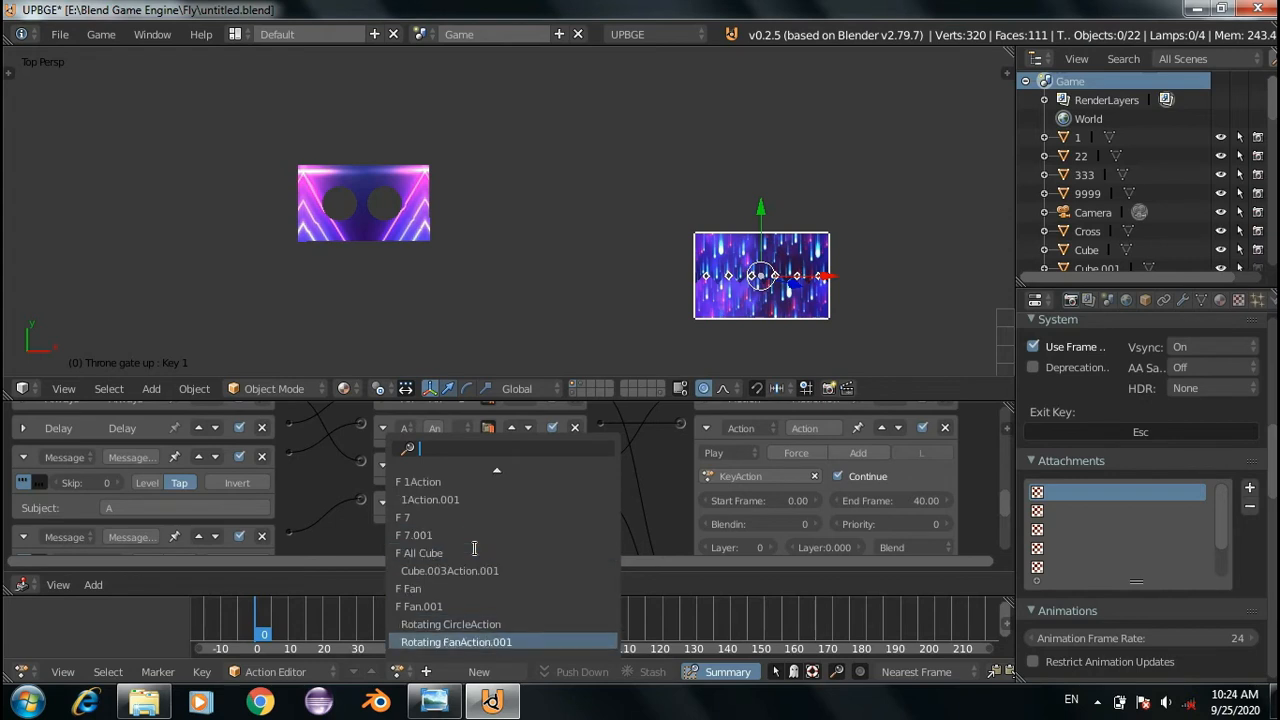
scroll(474, 548, up, 9)
click(552, 324)
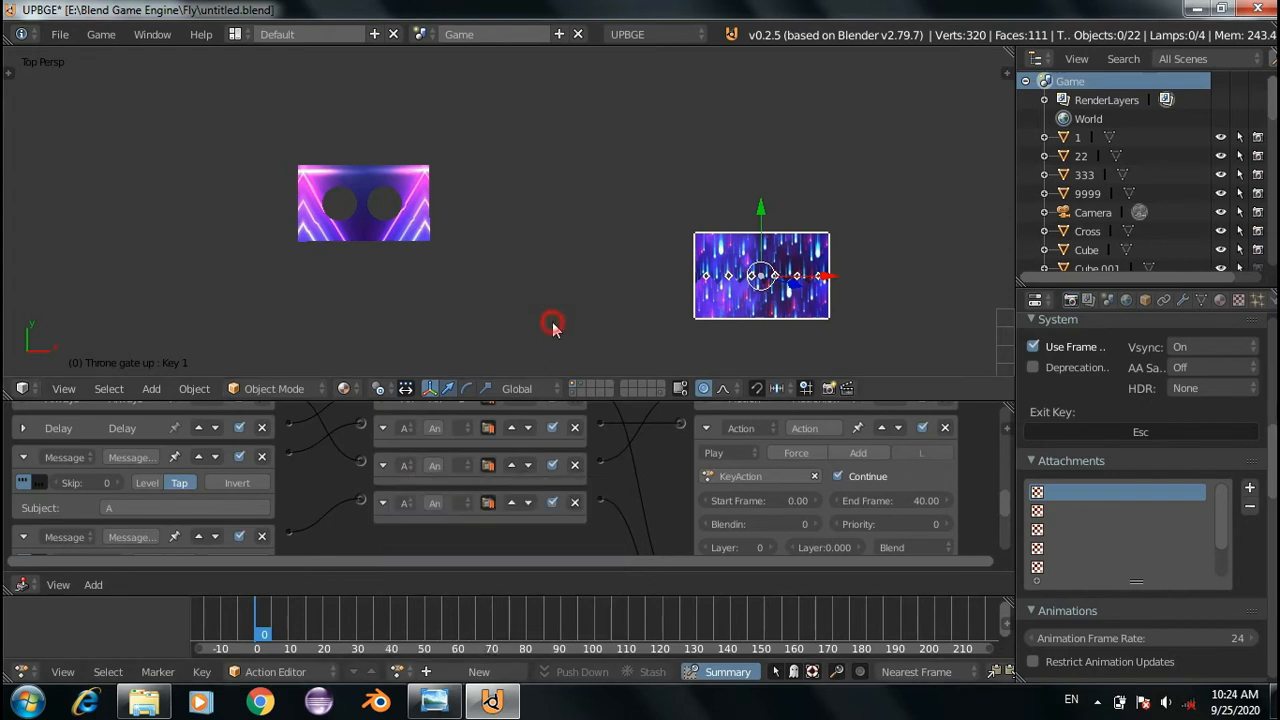
click(722, 478)
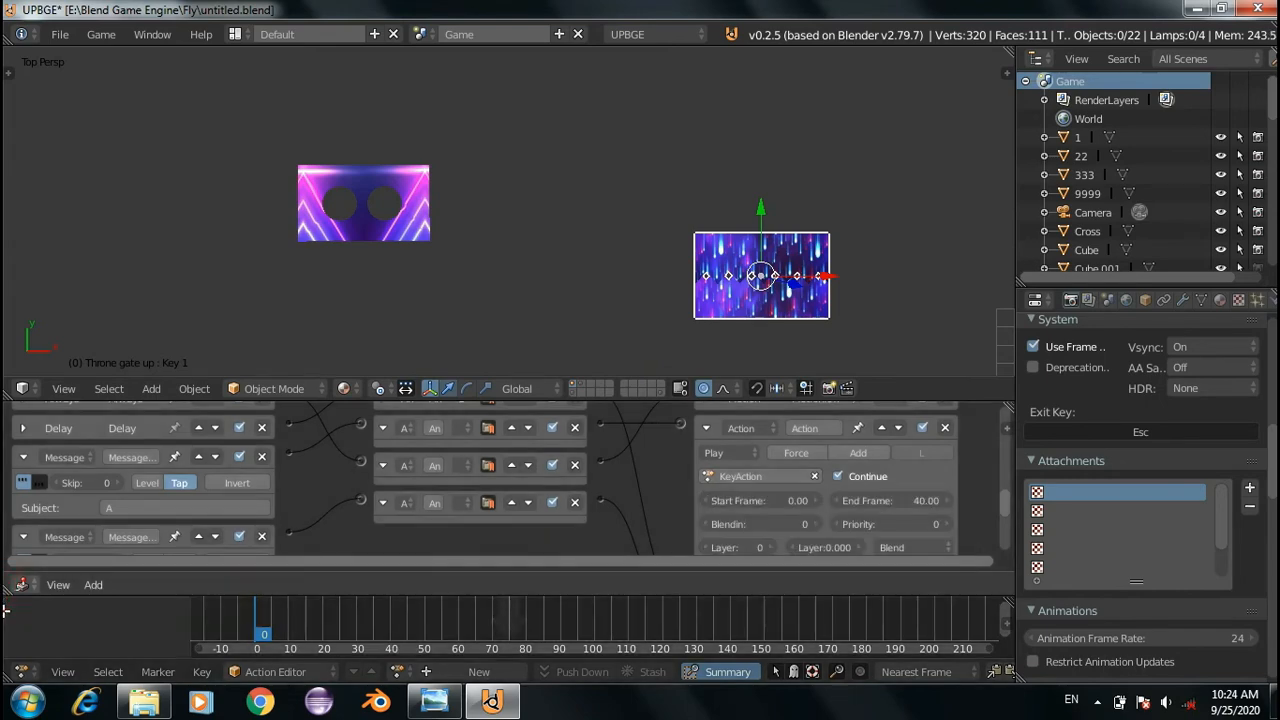
drag(5, 611, 6, 617)
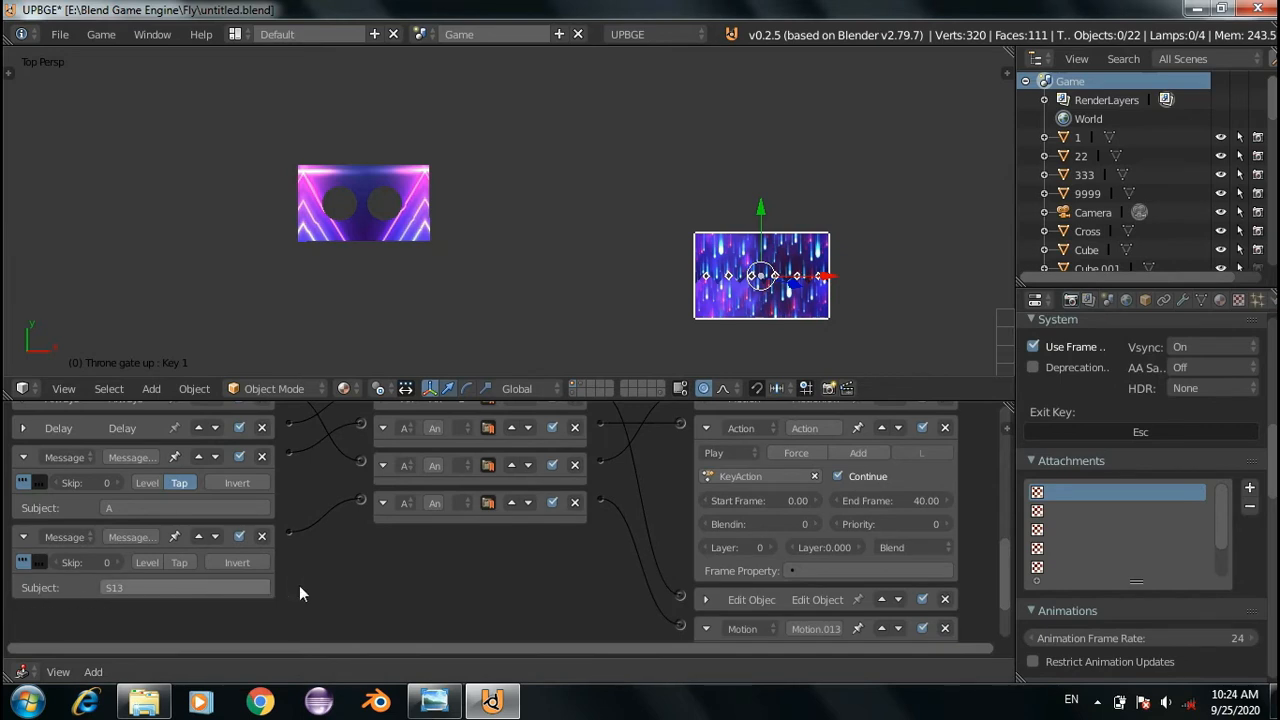
Show the first layer and select the upper black box to examine its Ray sensors and Message actuators
click(573, 392)
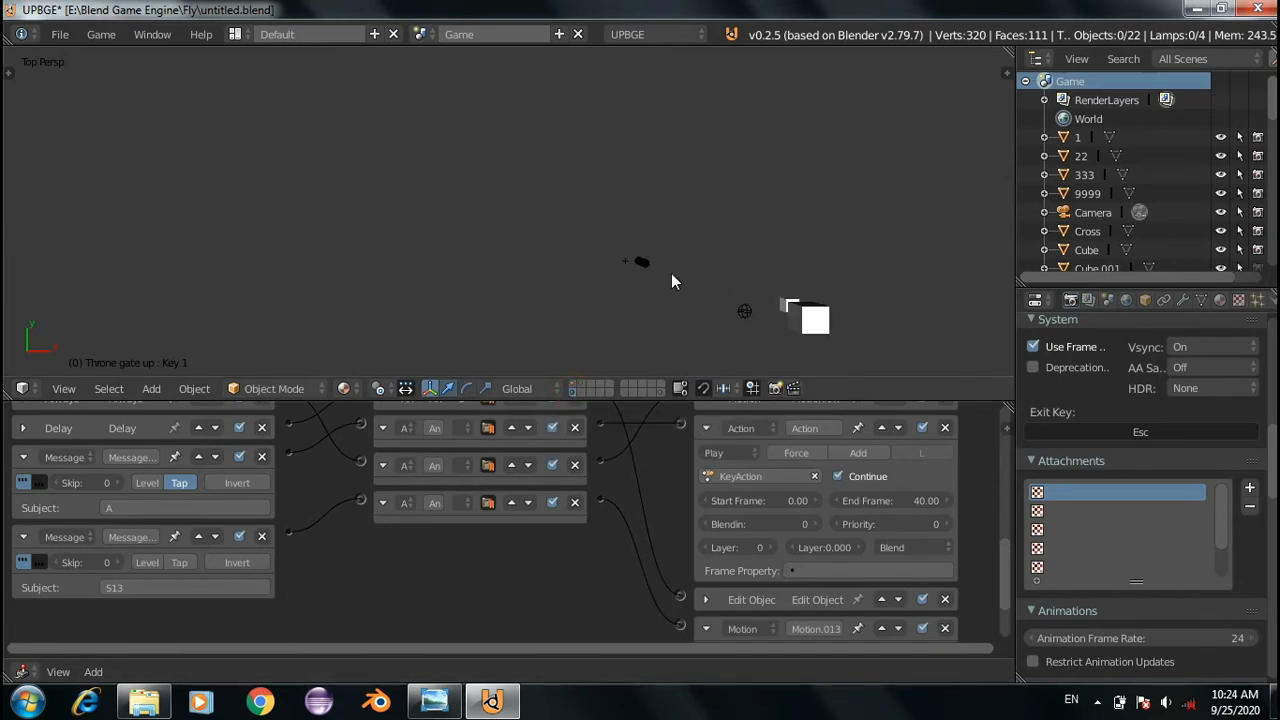
middle_drag(671, 276, 578, 193)
scroll(578, 194, up, 3)
middle_drag(600, 258, 596, 172)
scroll(583, 269, up, 6)
mouse_move(689, 243)
middle_down()
mouse_move(658, 222)
mouse_move(677, 241)
mouse_move(707, 240)
middle_up()
scroll(658, 222, down, 5)
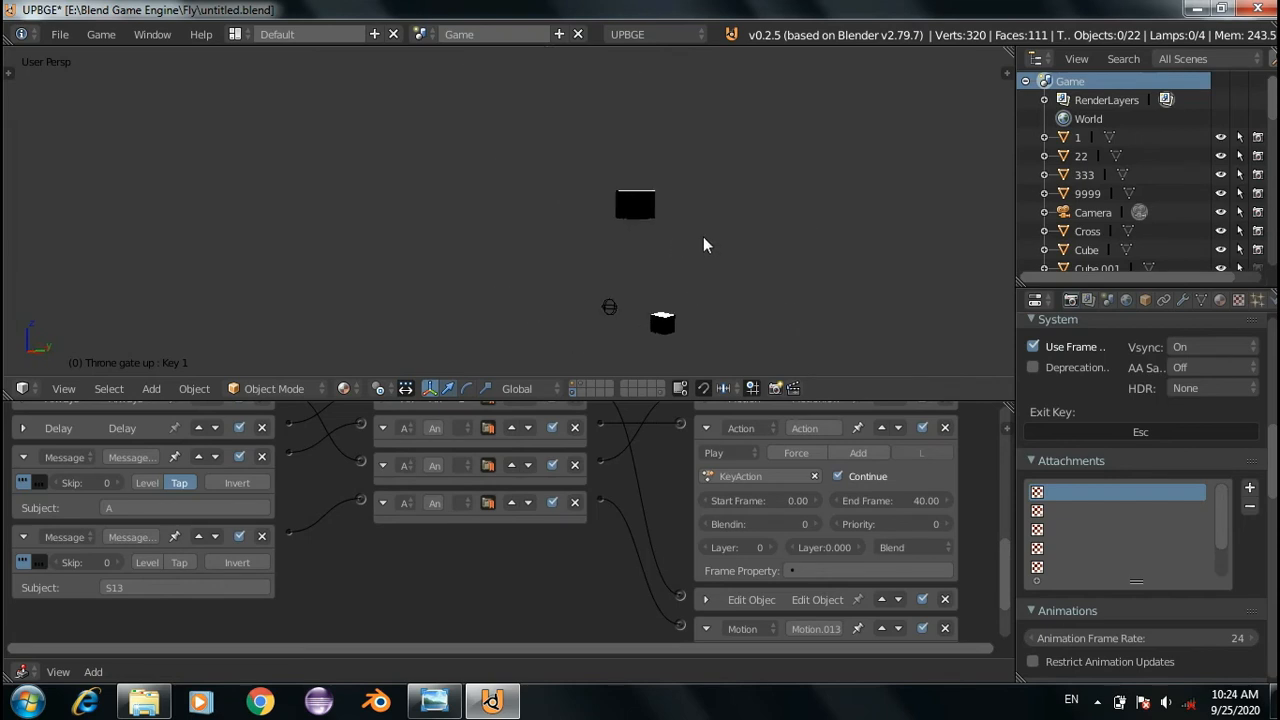
right_click(638, 210)
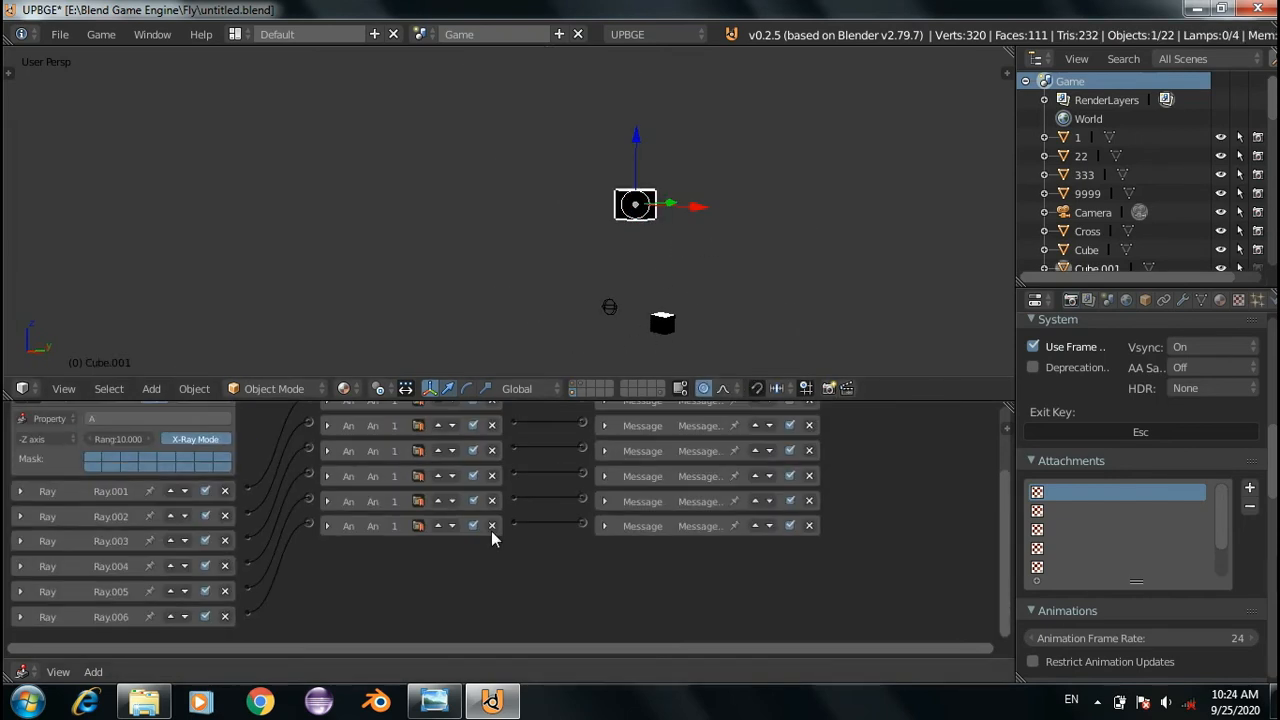
scroll(491, 531, down, 2)
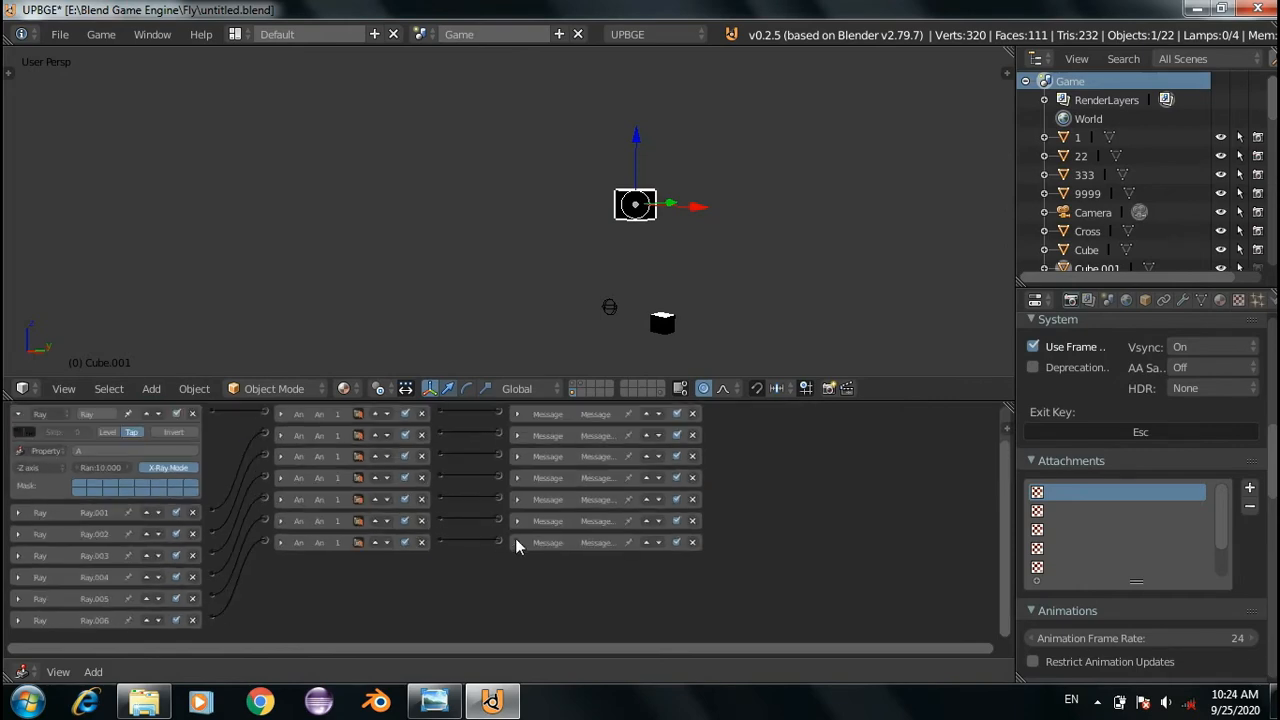
scroll(515, 538, up, 4)
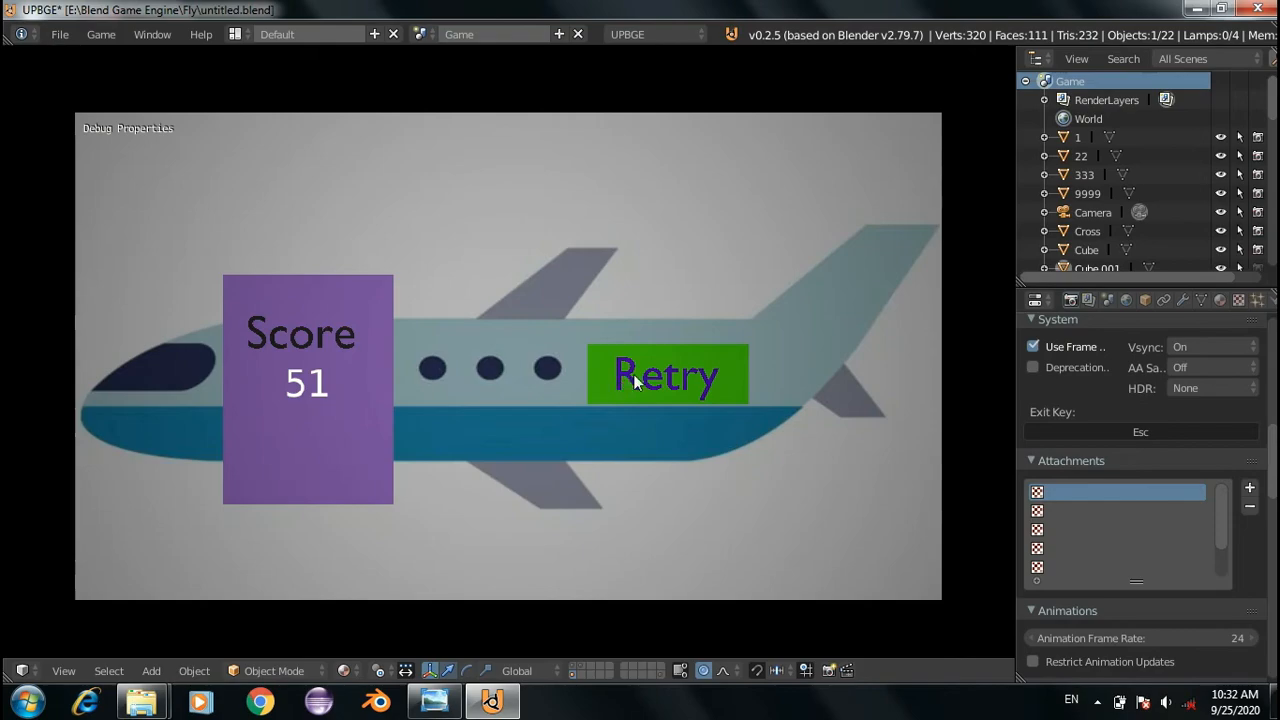
Restart the running Fly game with Retry on its score screen
click(633, 374)
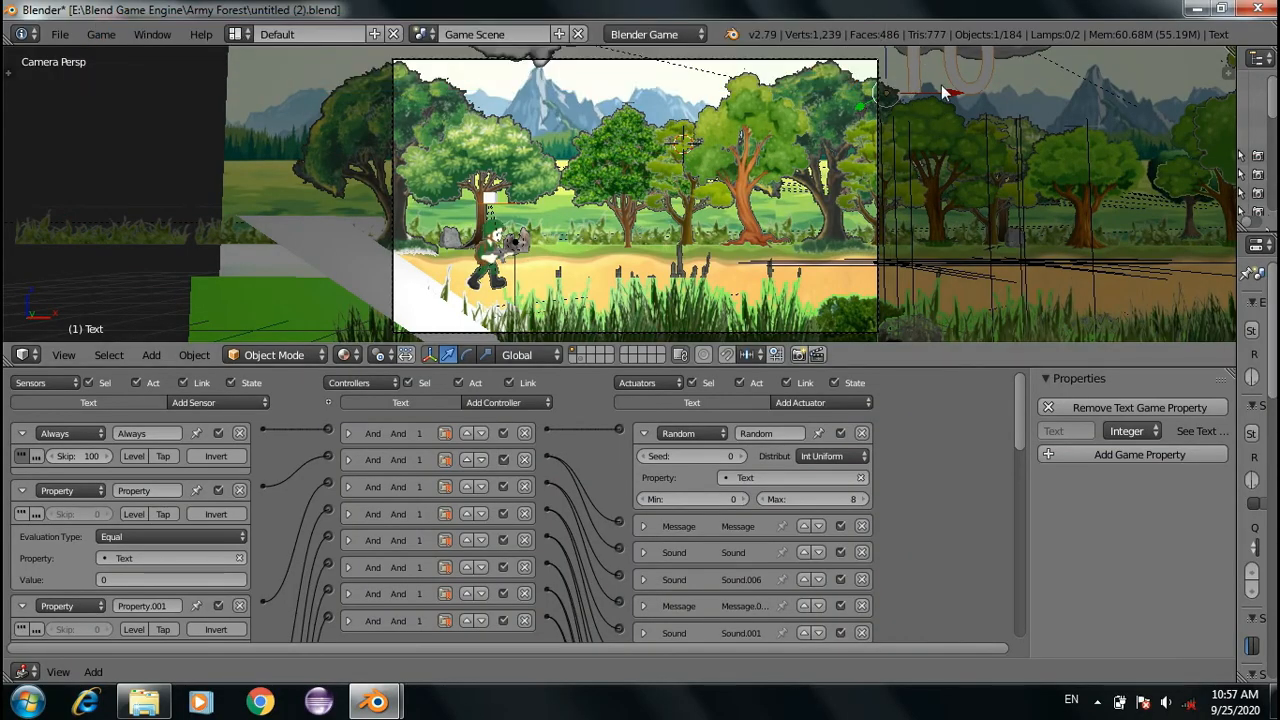
In Blender's Army Forest file, bring the text object reading 10 into close view and select it
key(KP_Decimal)
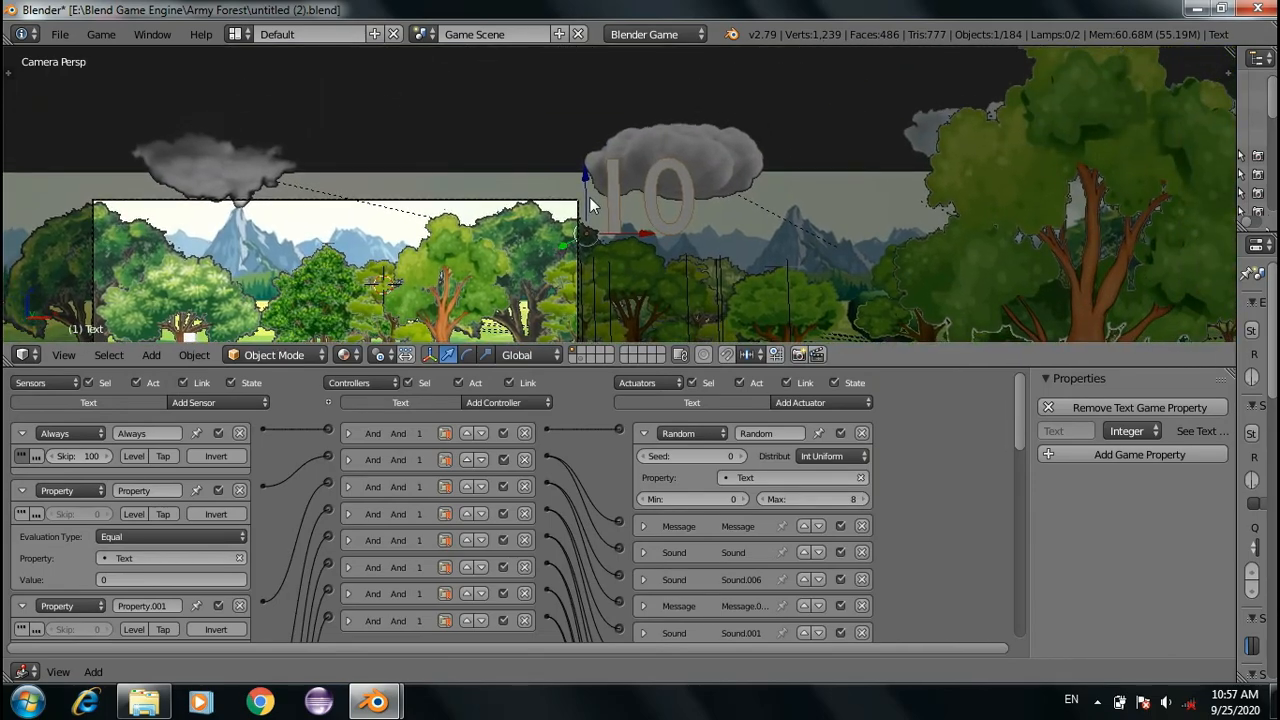
scroll(628, 181, up, 4)
shift+middle_drag(628, 181, 471, 204)
scroll(535, 187, down, 1)
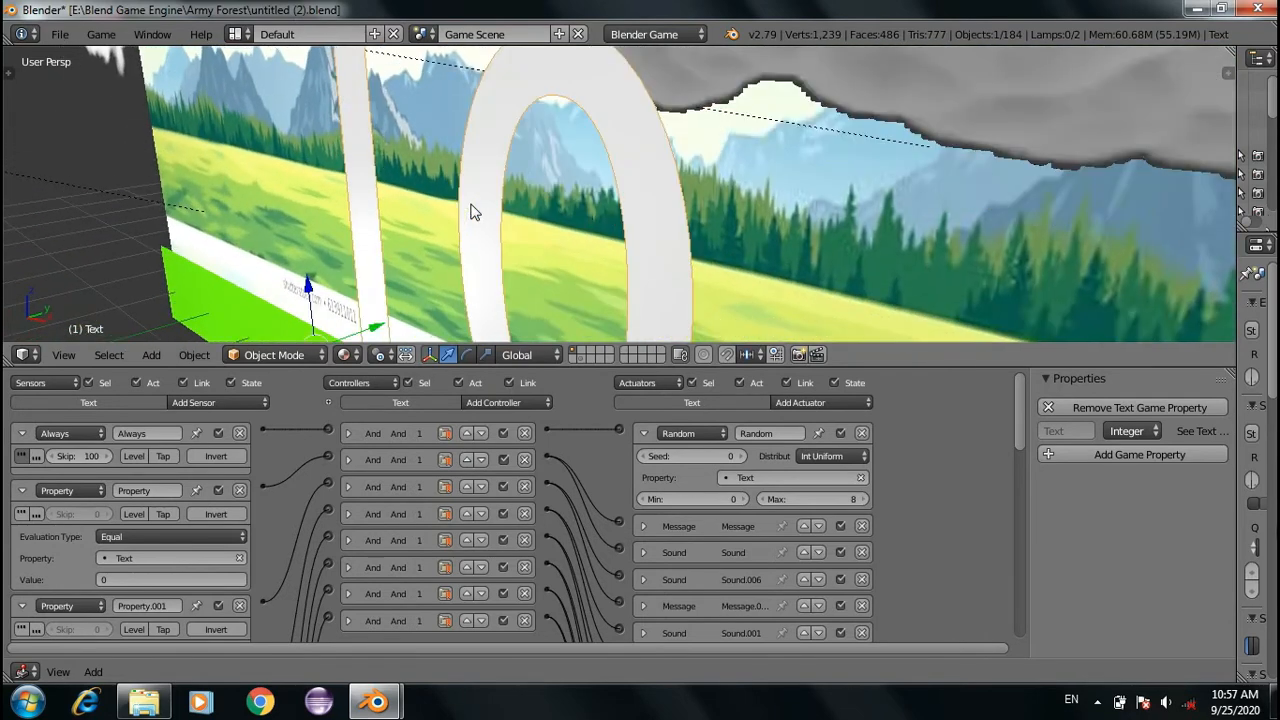
scroll(474, 211, down, 3)
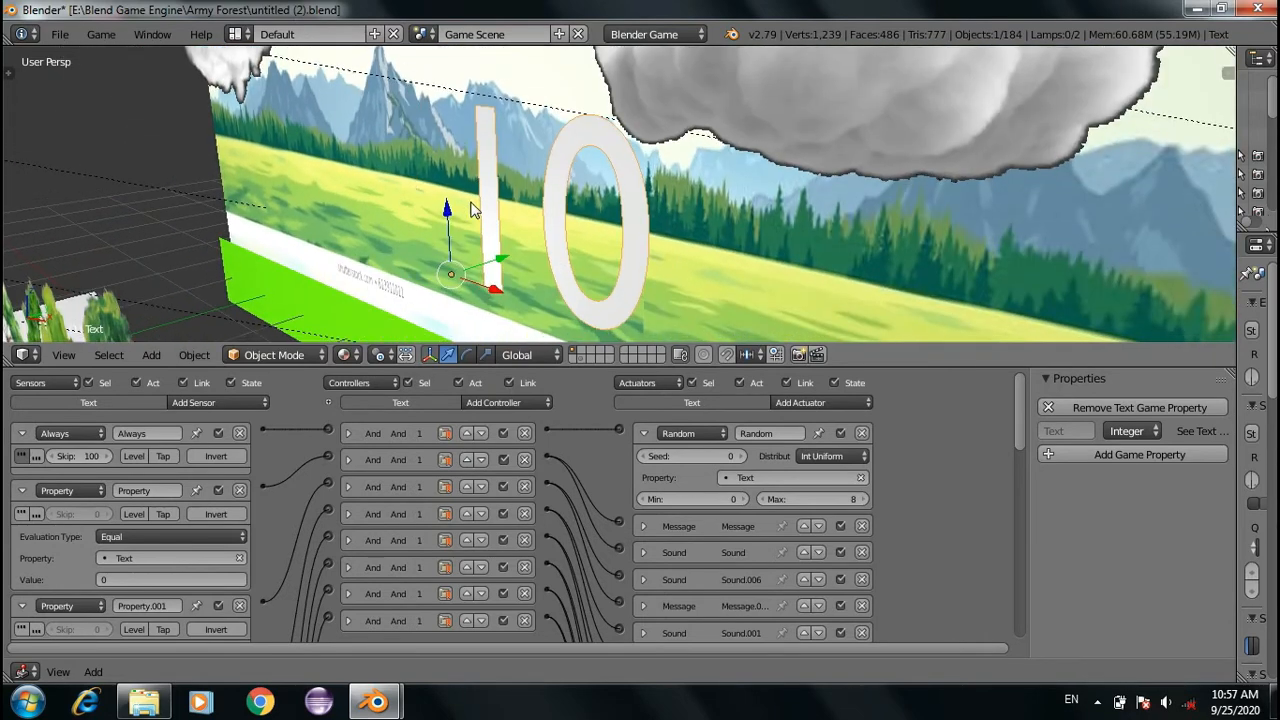
right_click(482, 194)
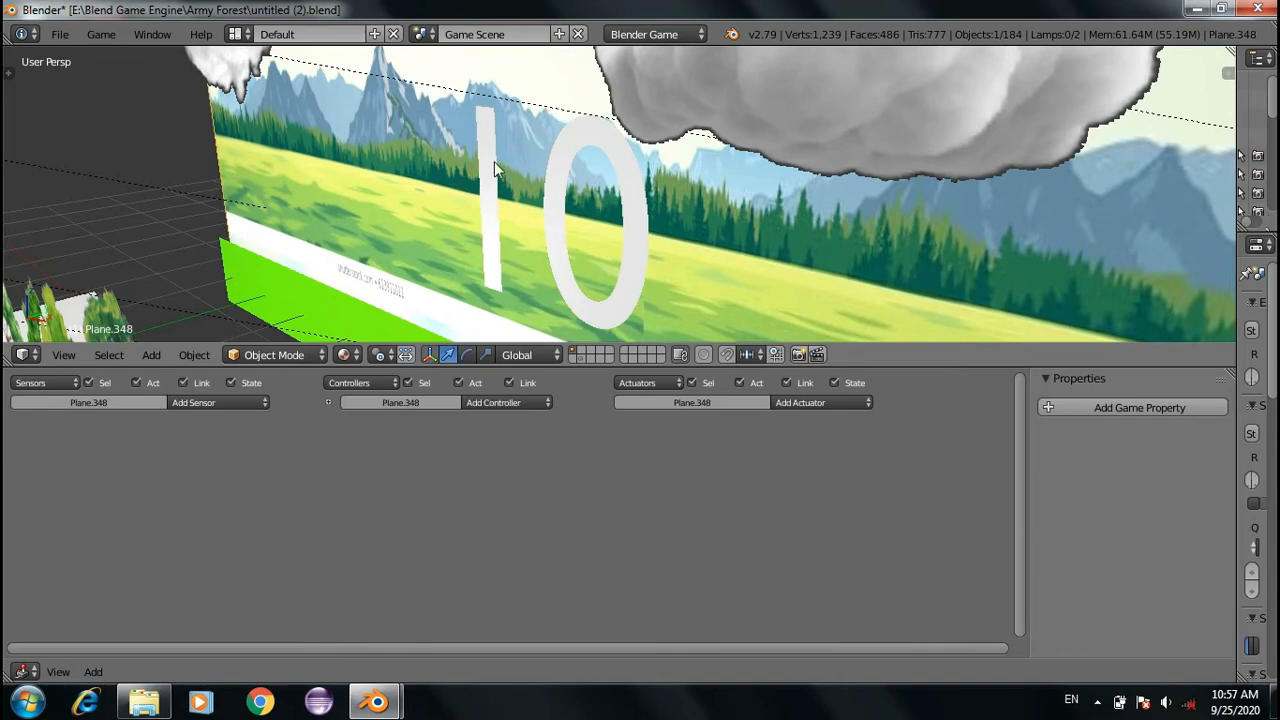
right_click(494, 160)
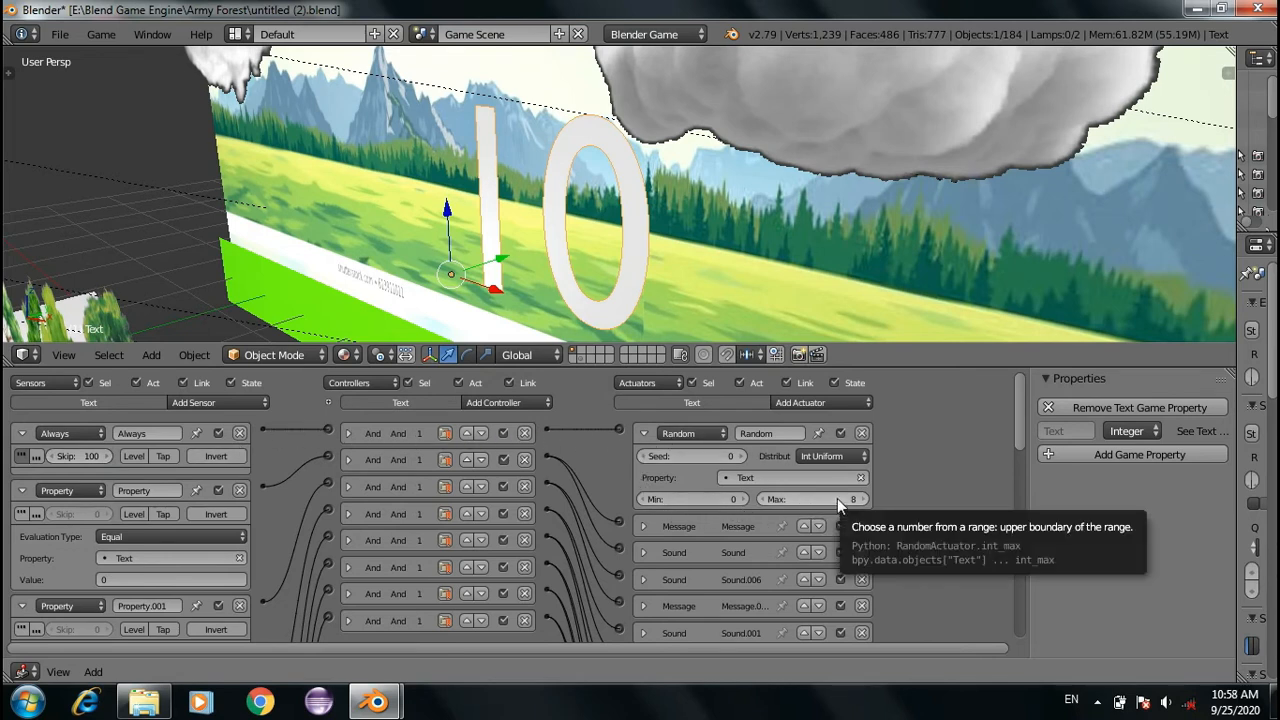
Check the Random actuator's target property and test-run the game to watch the random number change
click(726, 478)
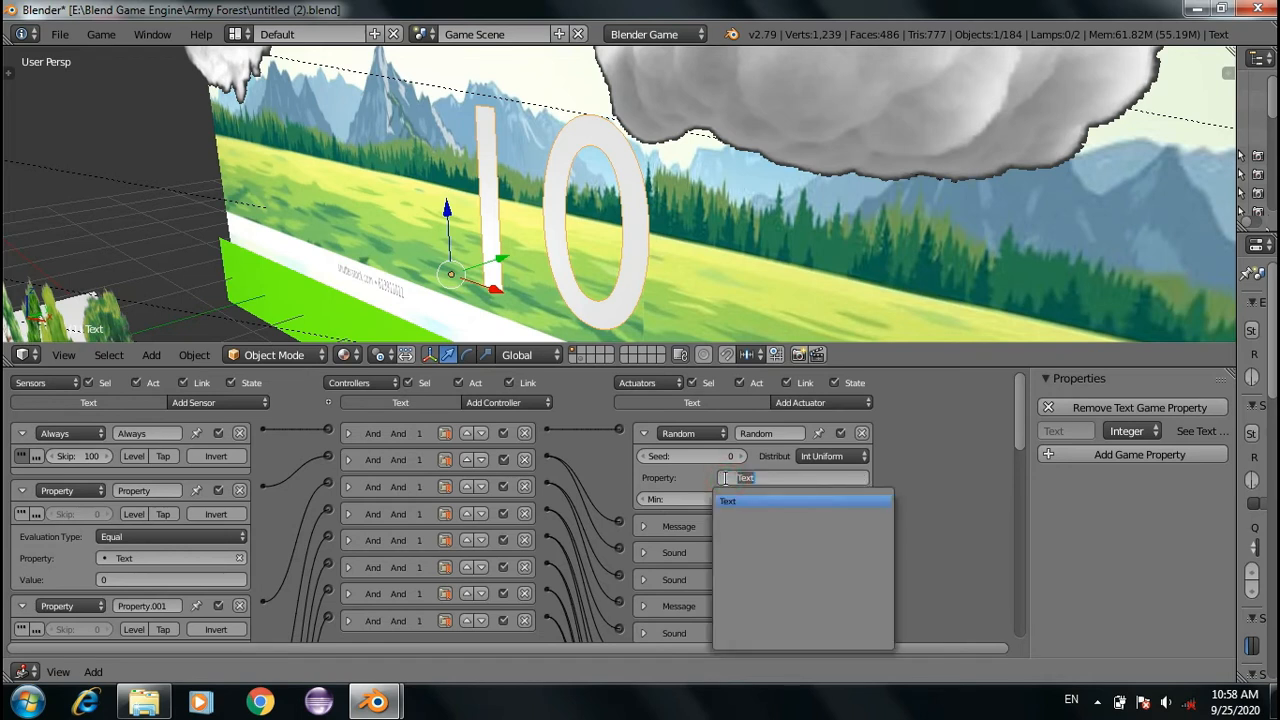
click(906, 458)
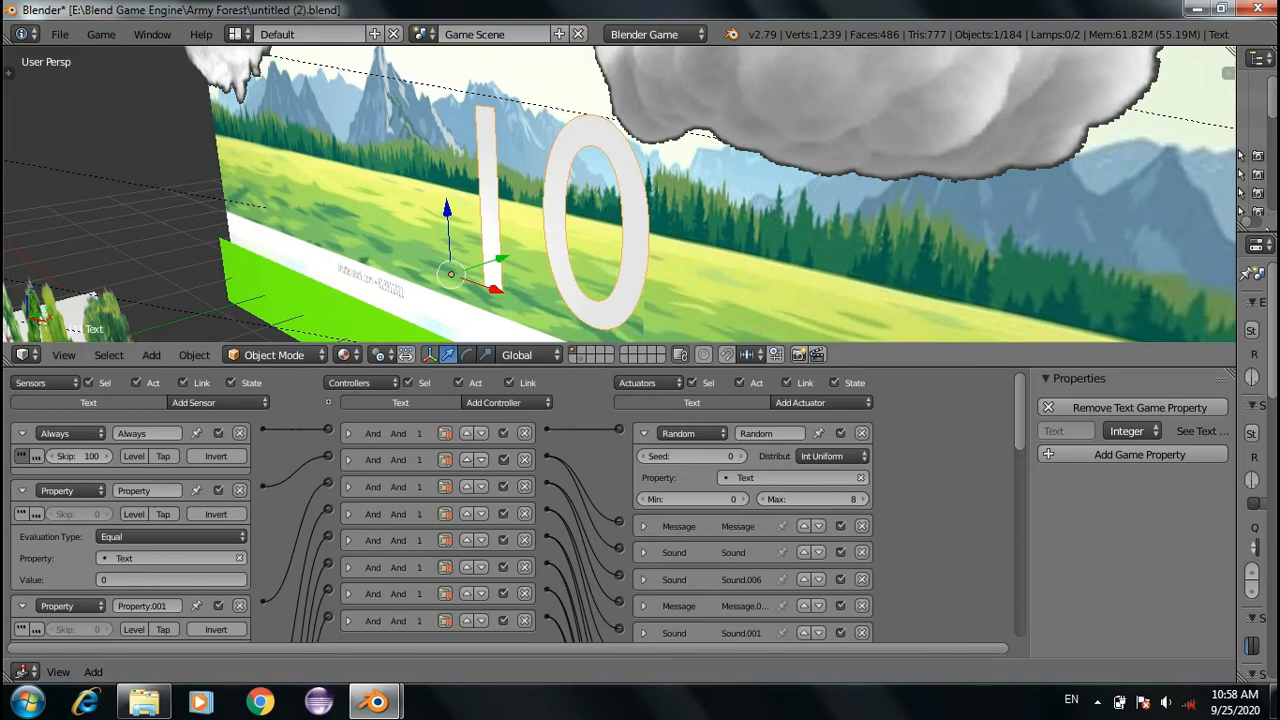
key(p)
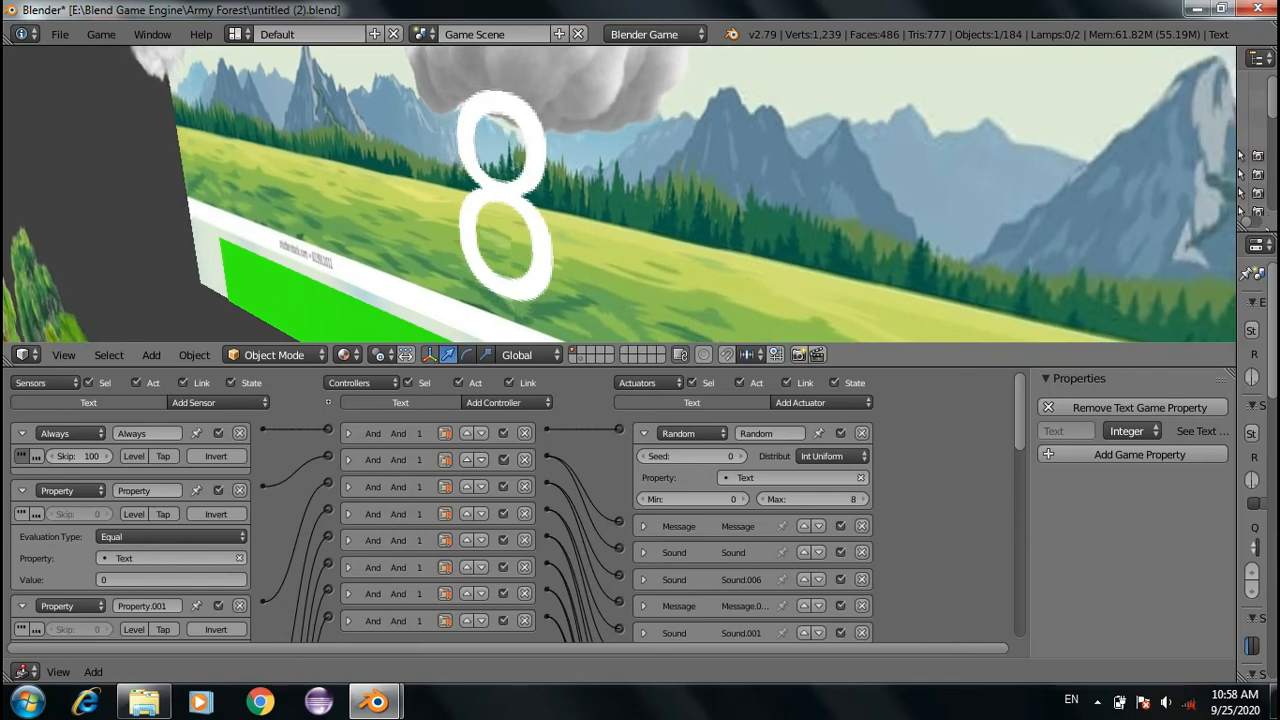
key(Escape)
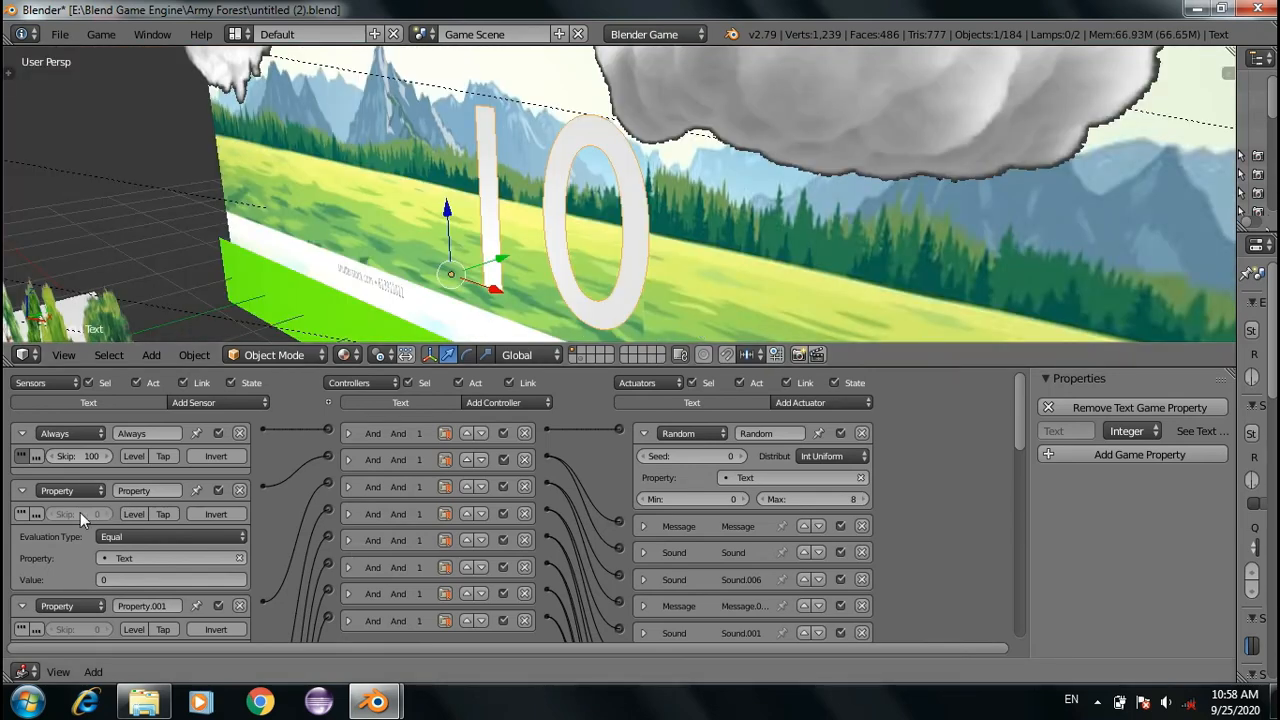
Examine the text object's Property sensors and the values they compare with the Text property
click(19, 493)
click(19, 493)
drag(1014, 428, 1016, 464)
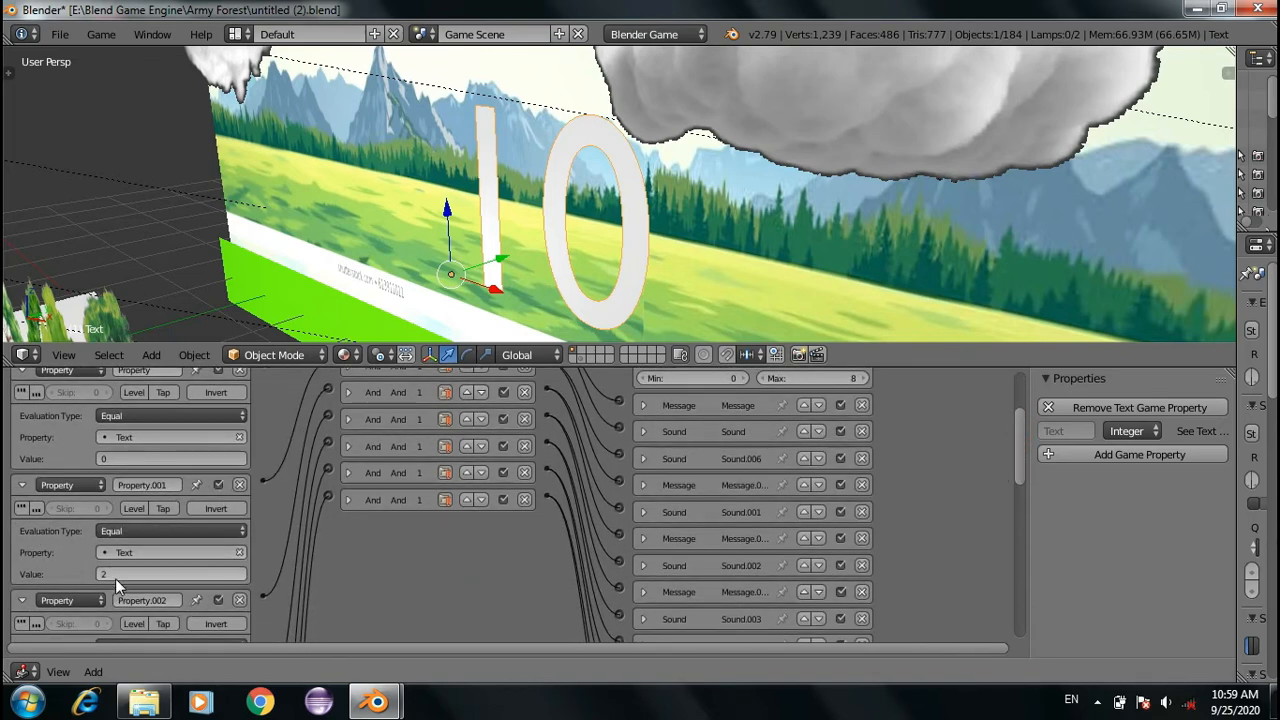
drag(1019, 436, 1019, 411)
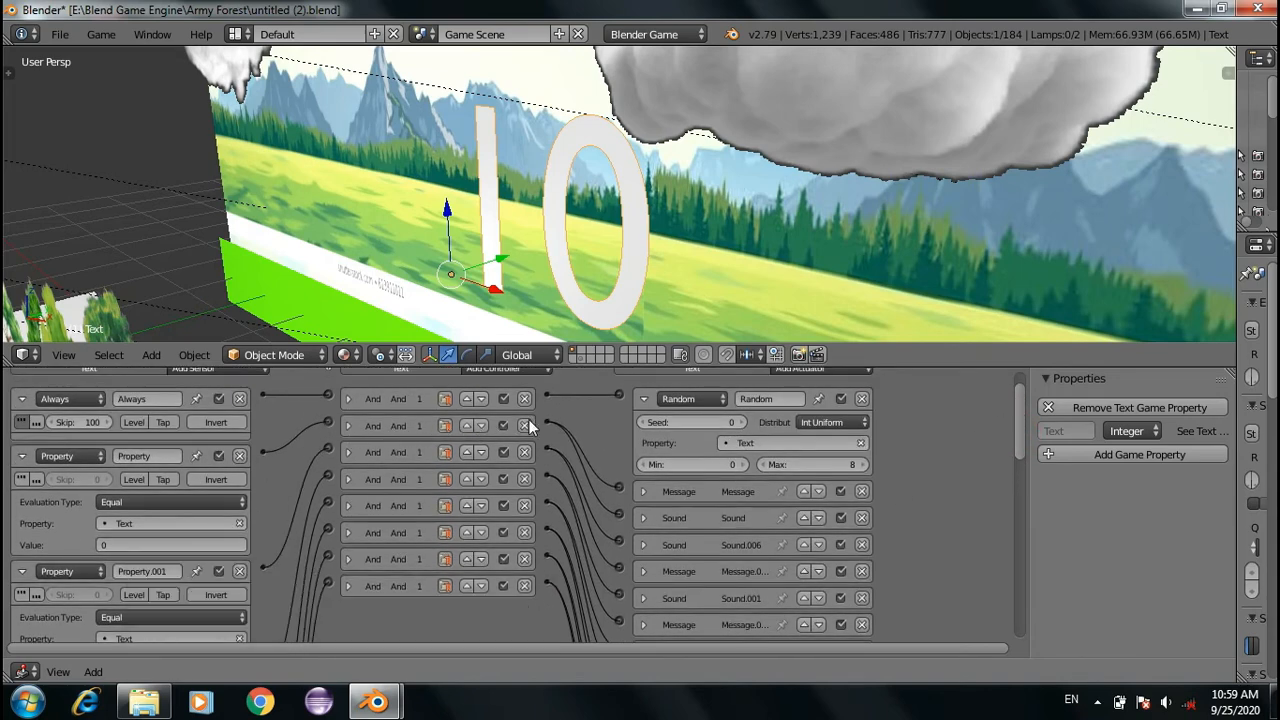
Inspect the settings of the text object's first Message actuator and its Sound and Sound.006 actuators, enlarging the Logic Editor
click(645, 492)
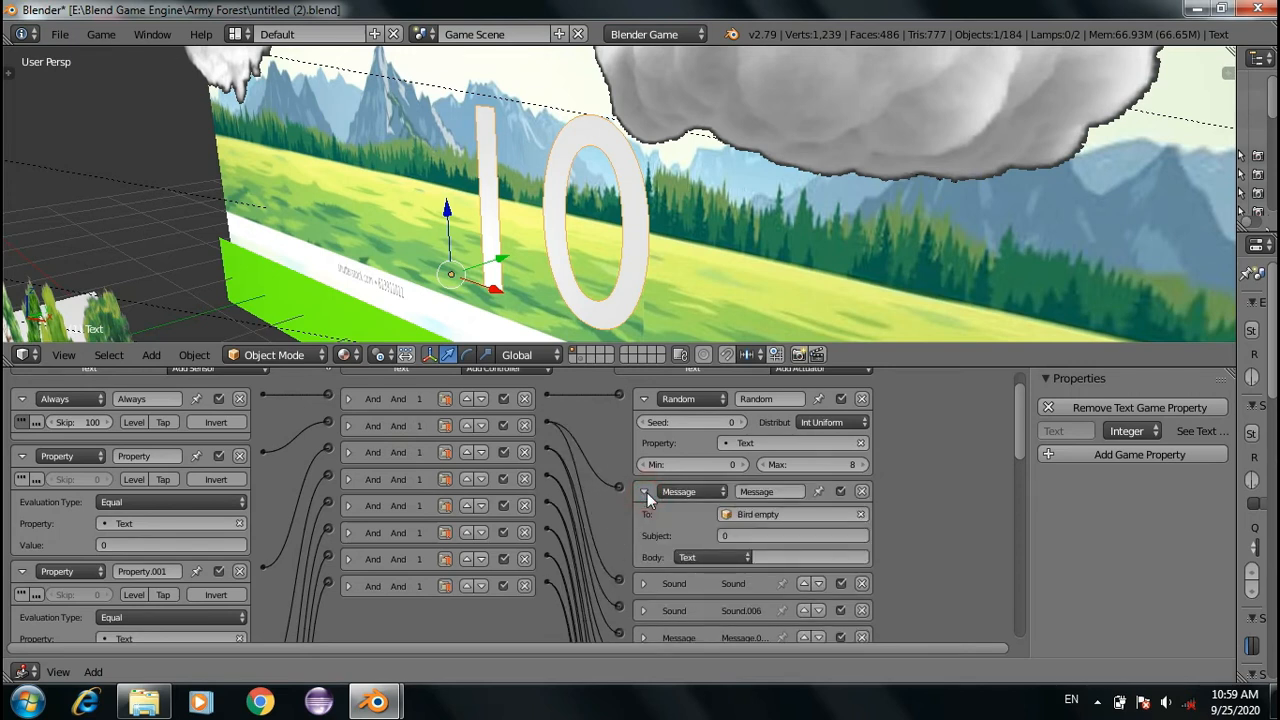
click(645, 492)
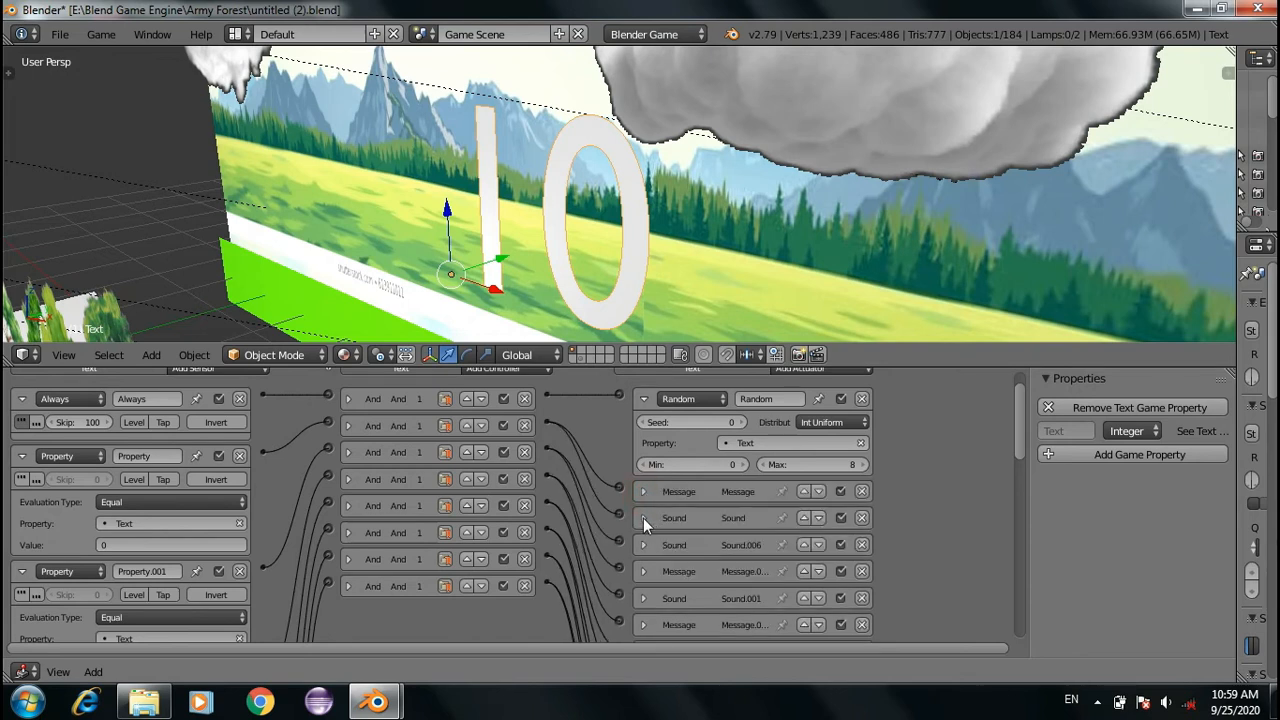
click(644, 518)
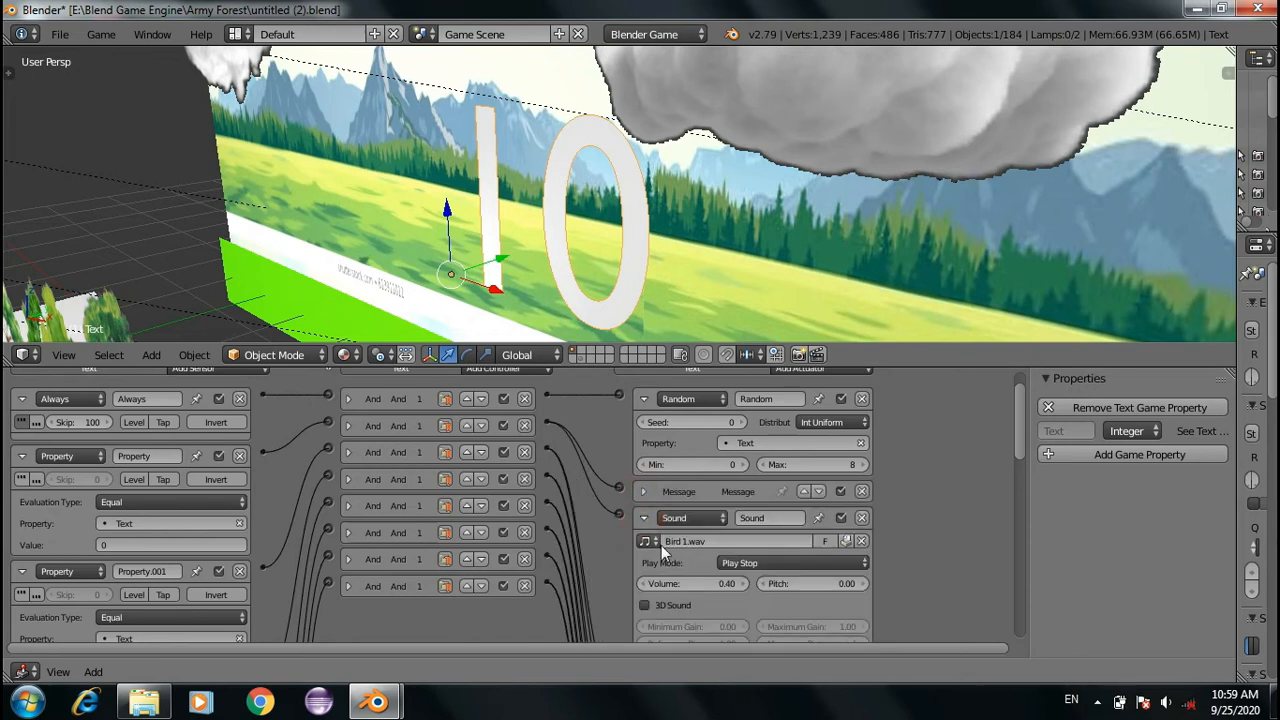
click(644, 516)
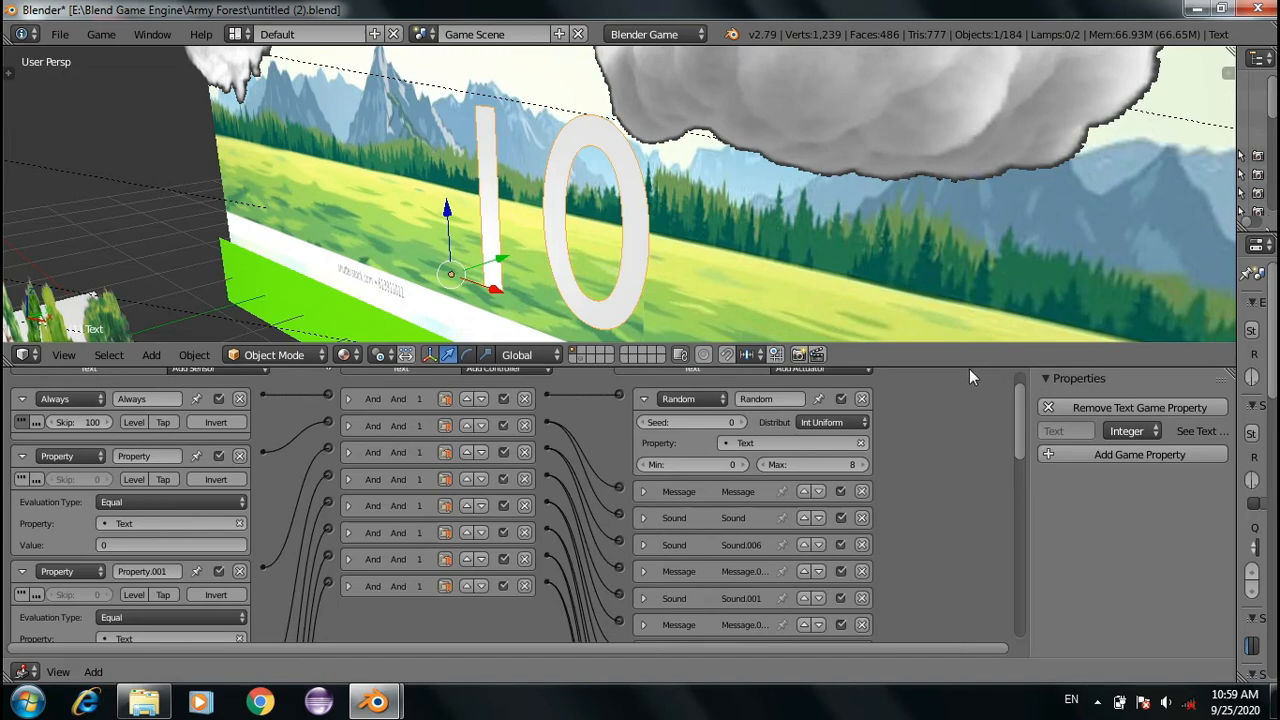
drag(951, 366, 935, 181)
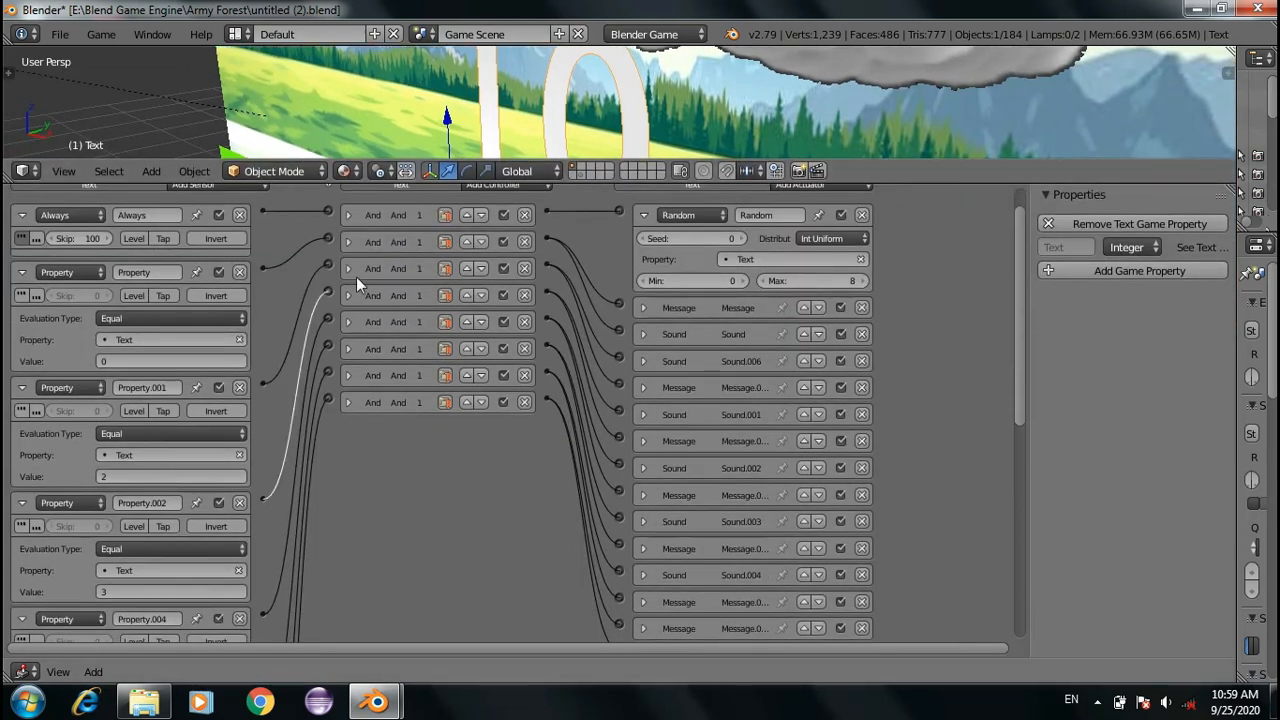
click(642, 362)
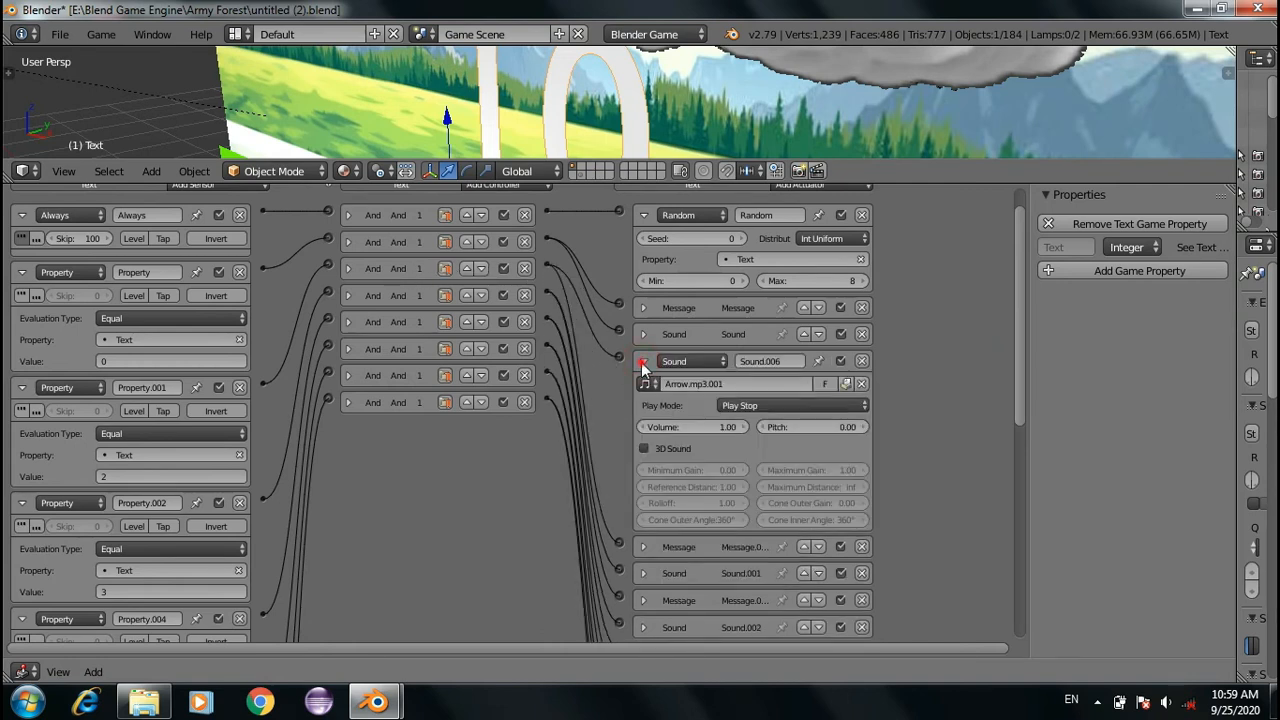
click(642, 362)
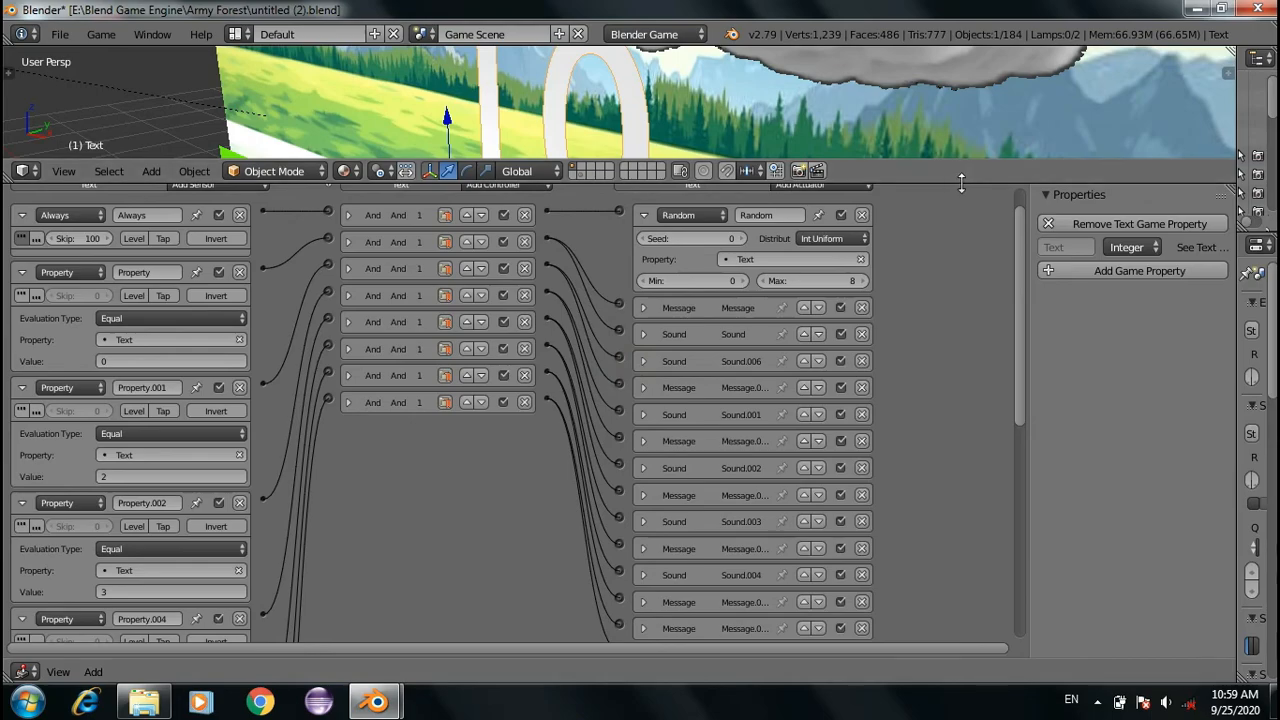
Enlarge the 3D view over the Logic Editor and run the Army Forest game
drag(964, 182, 951, 265)
drag(951, 265, 911, 508)
drag(911, 508, 908, 560)
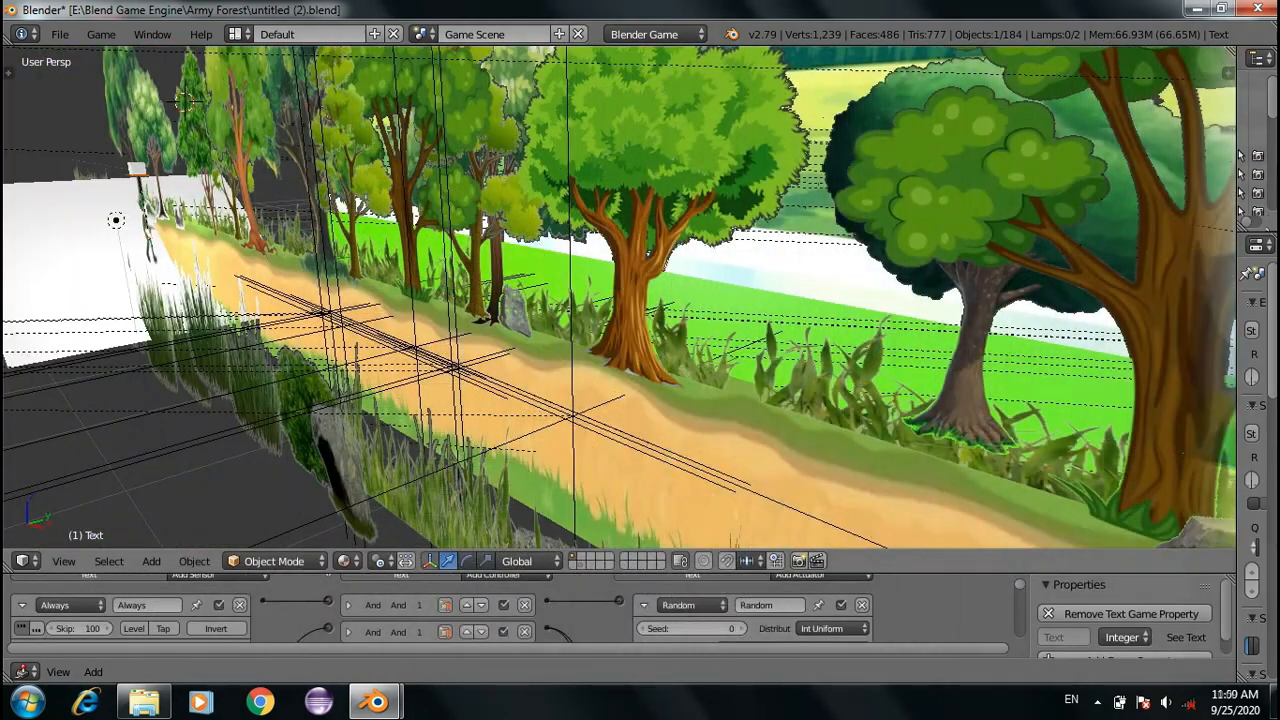
key(p)
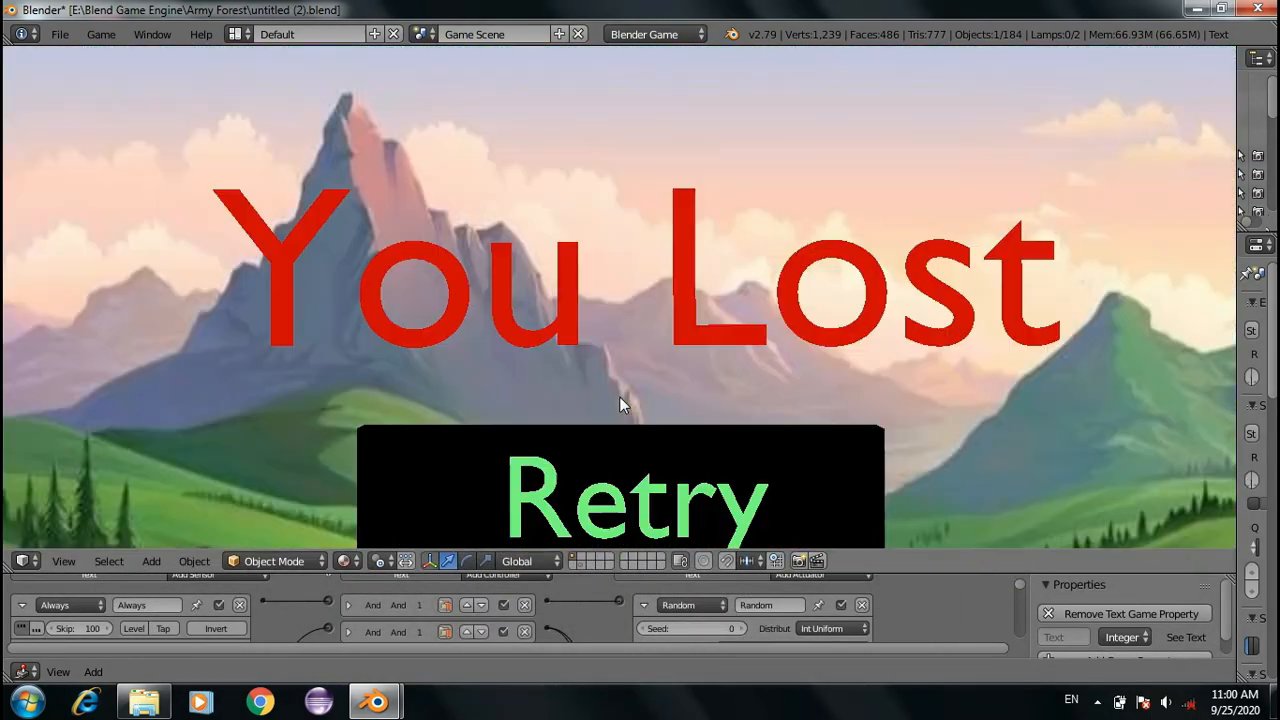
Retry the lost Army Forest game, and end the test run
click(622, 432)
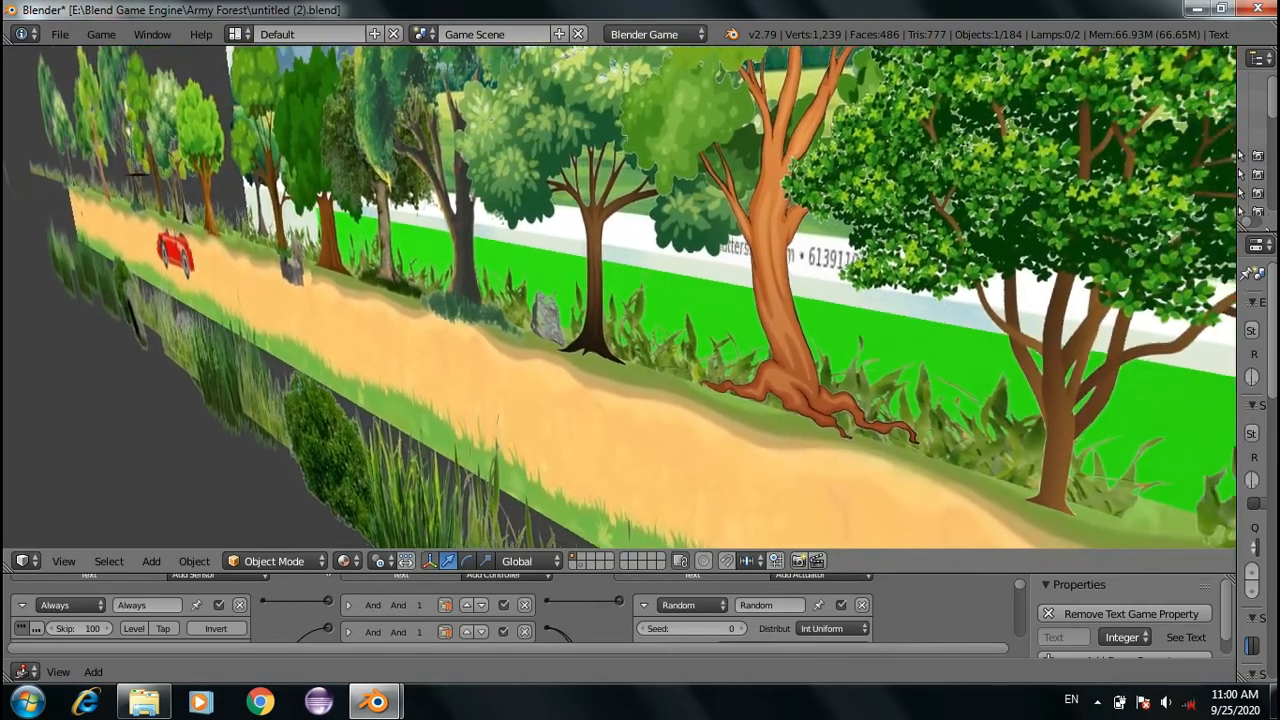
key(Escape)
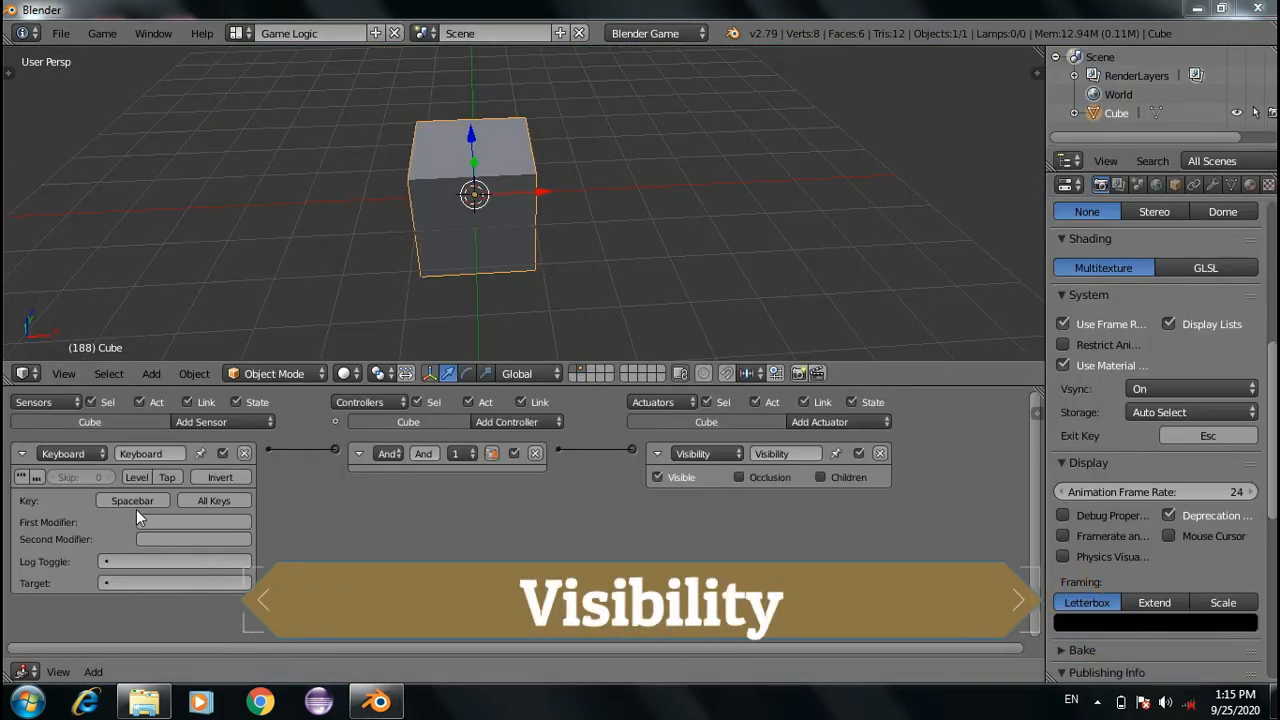
Test-run the cube scene with the Visibility actuator's Visible option enabled
click(655, 480)
click(655, 480)
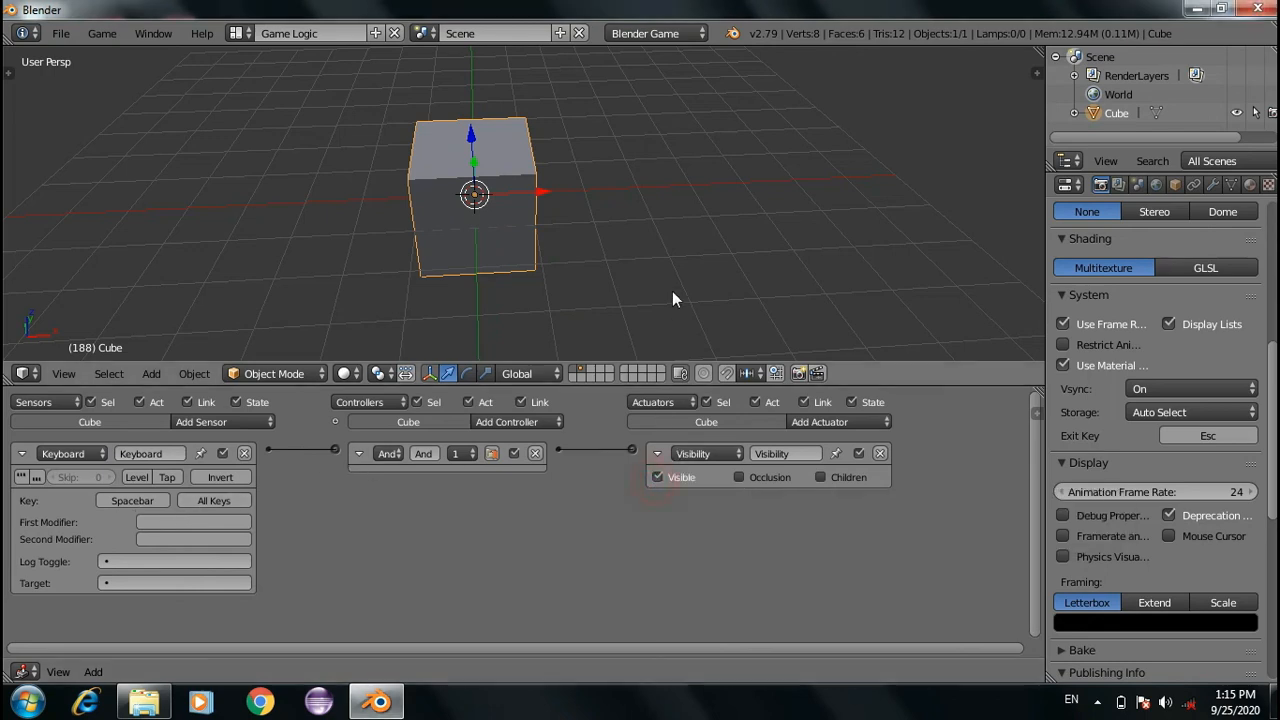
key(p)
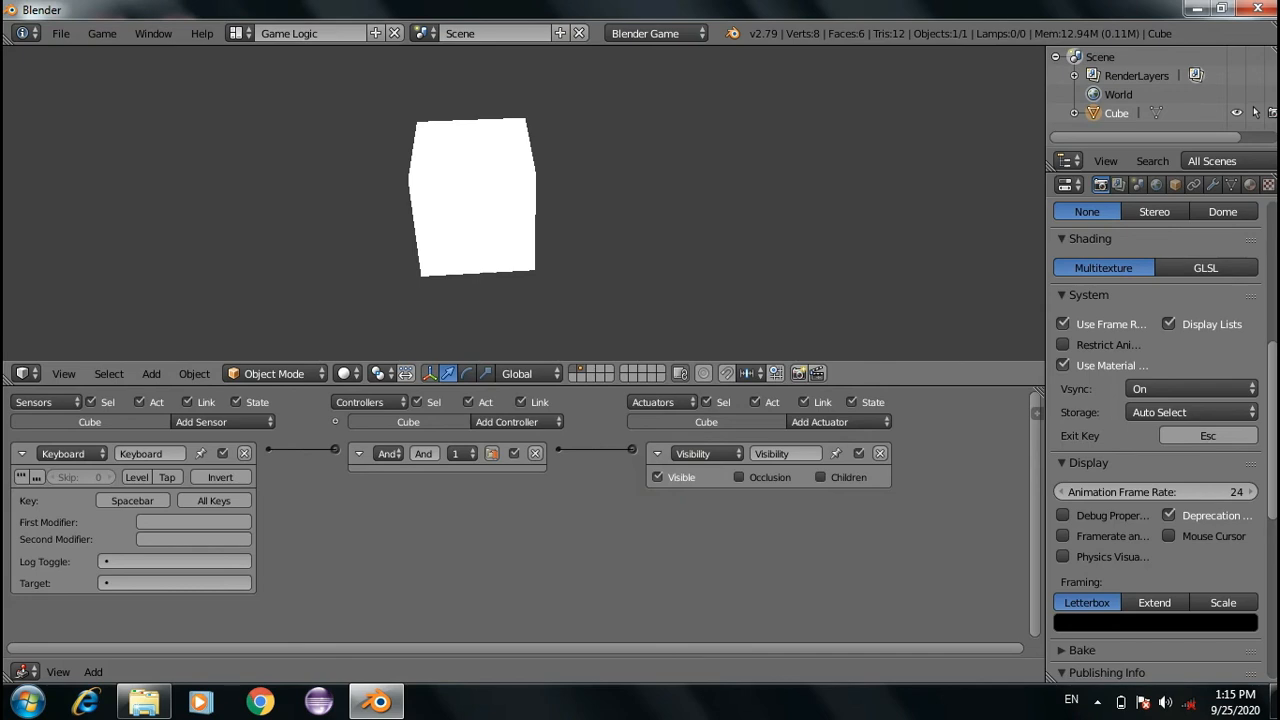
key(Escape)
Disable Visible on the cube's Visibility actuator and test-run the game twice, triggering the Keyboard sensor each time to hide the cube
click(658, 478)
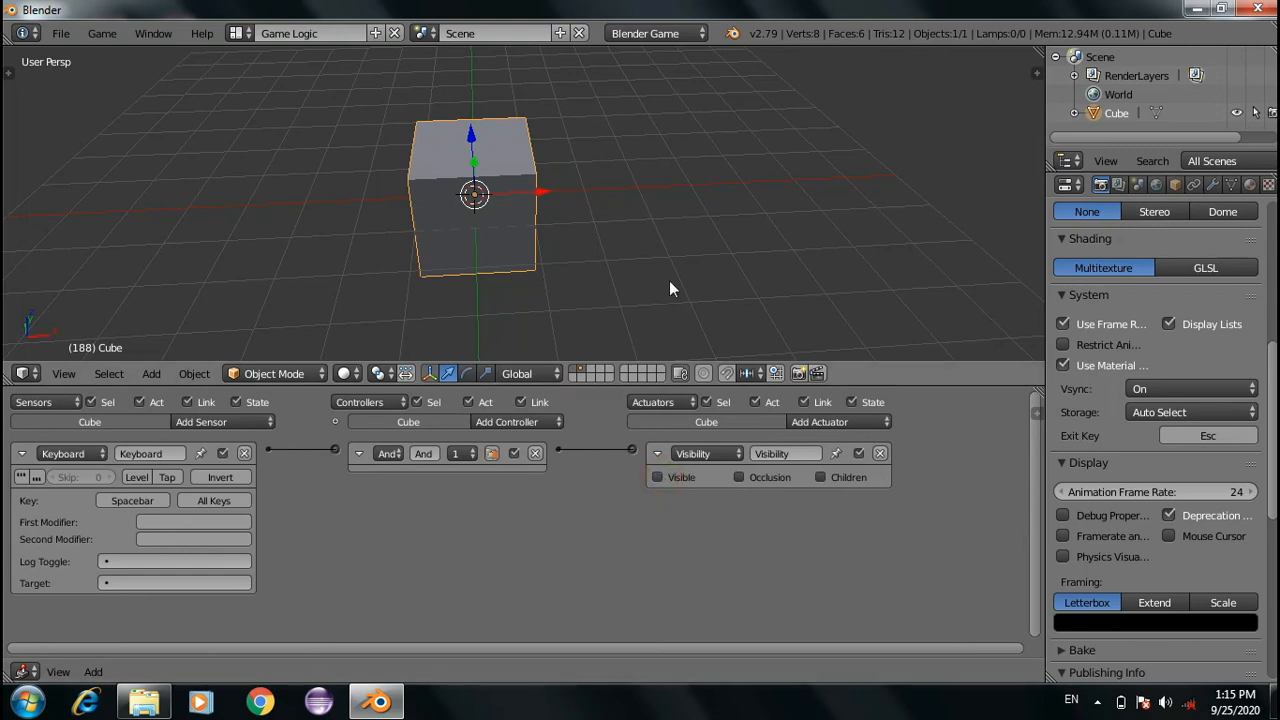
key(p)
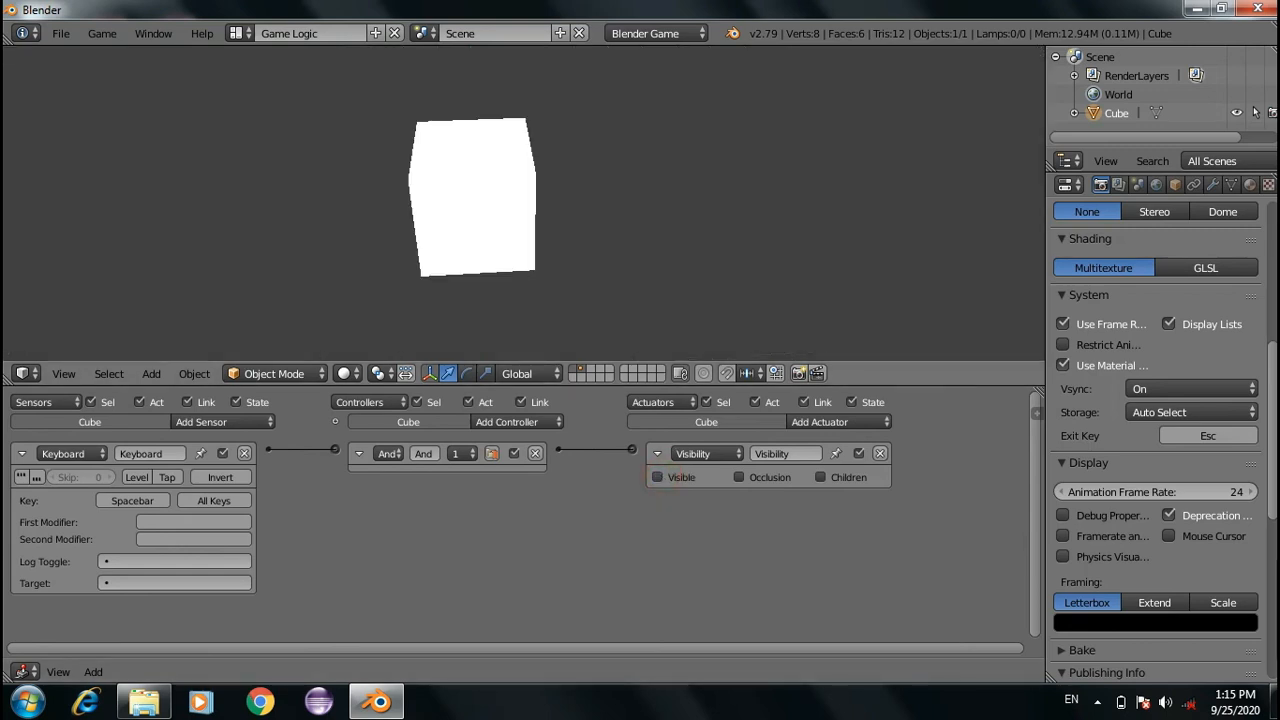
key(space)
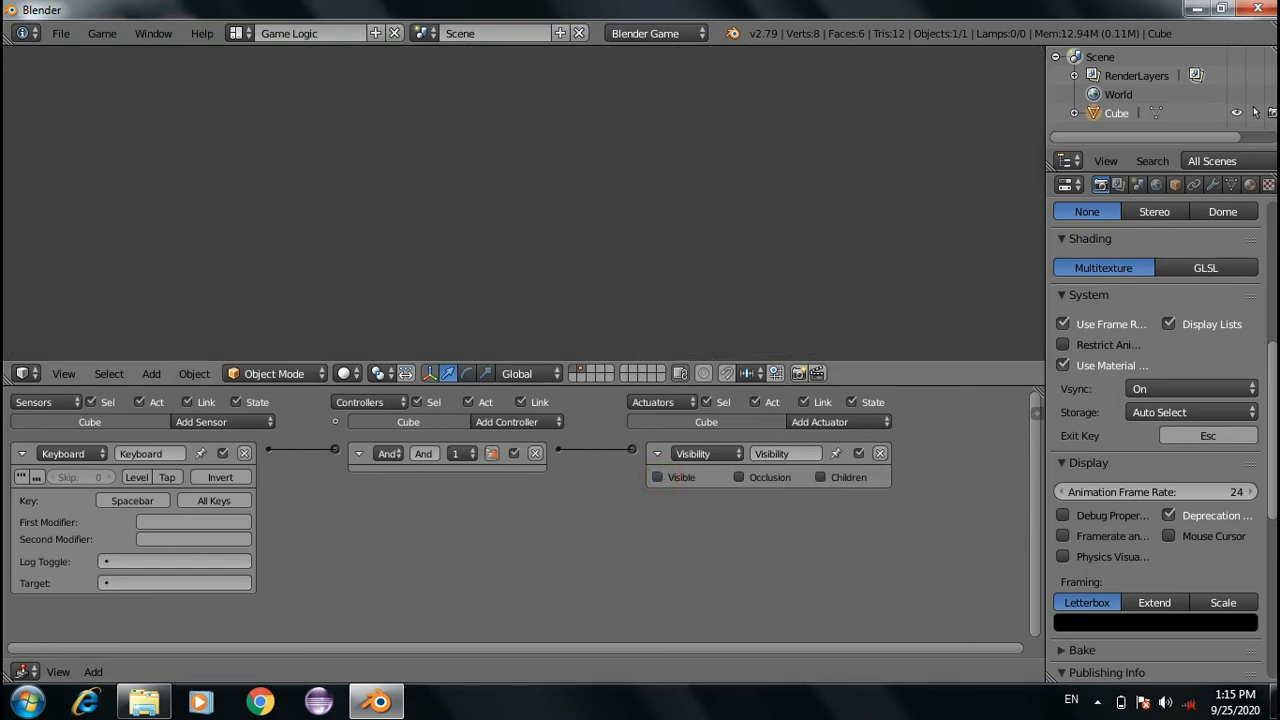
key(Escape)
key(p)
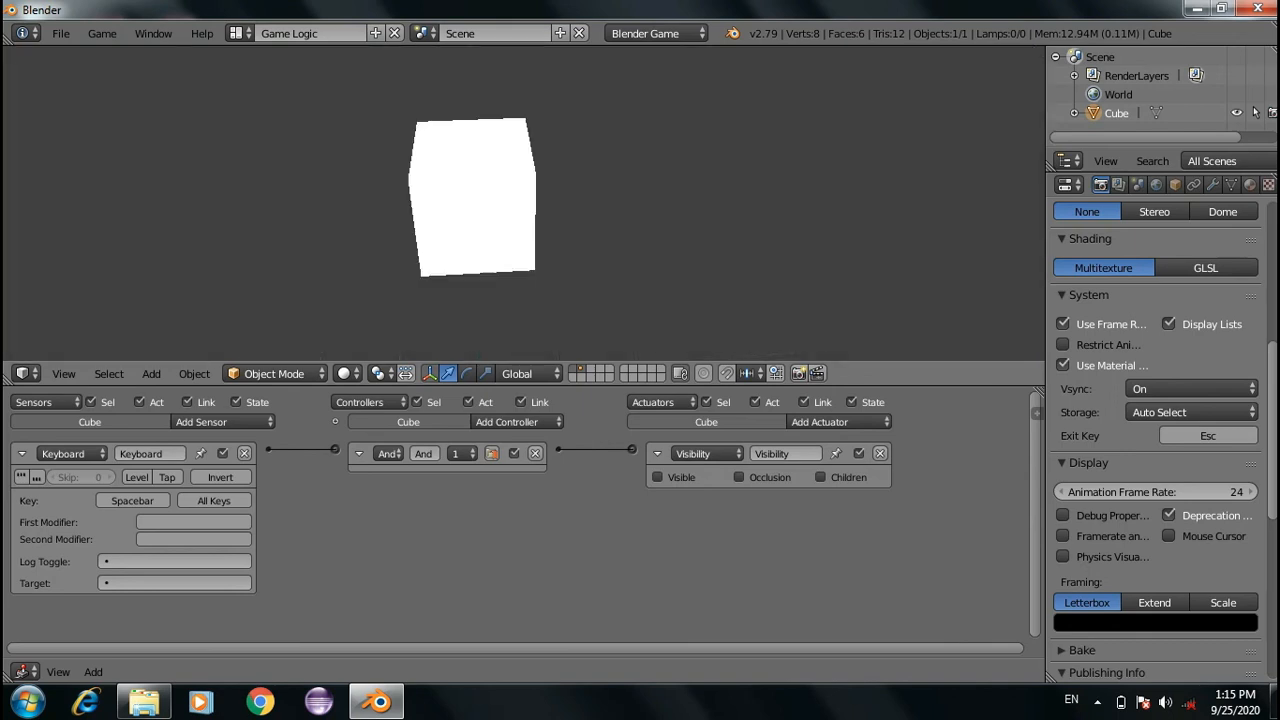
key(space)
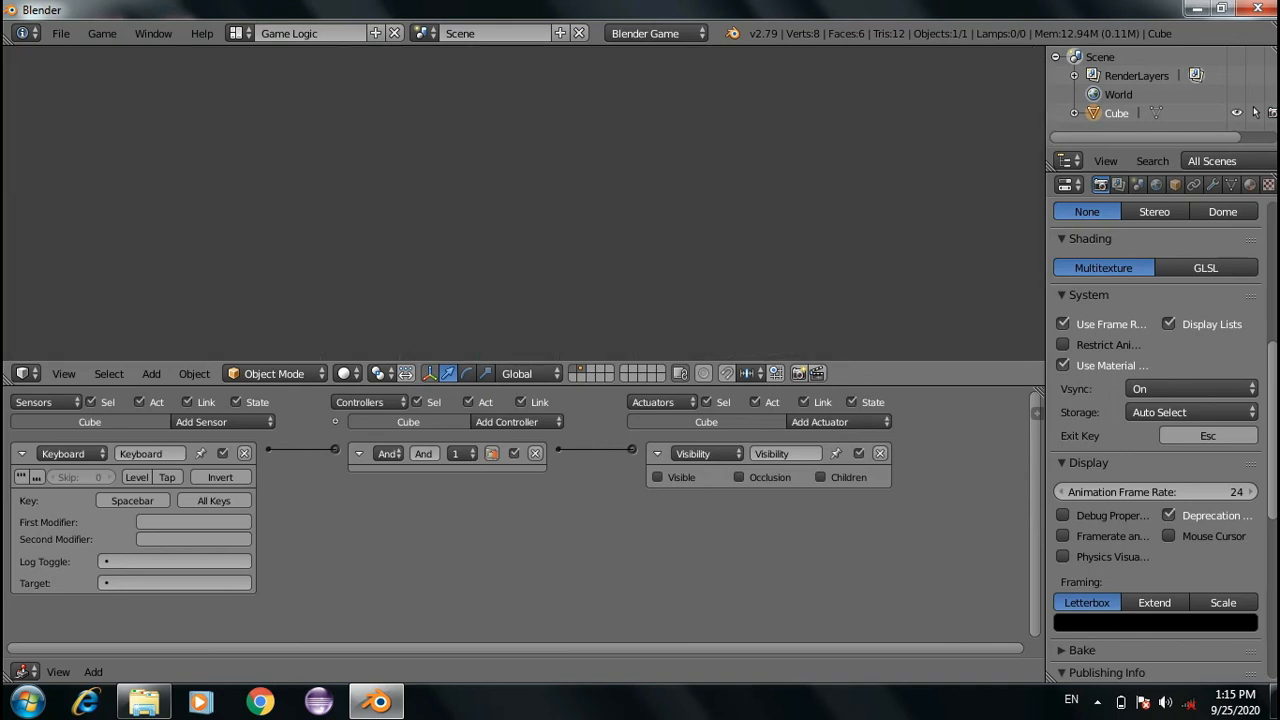
key(Escape)
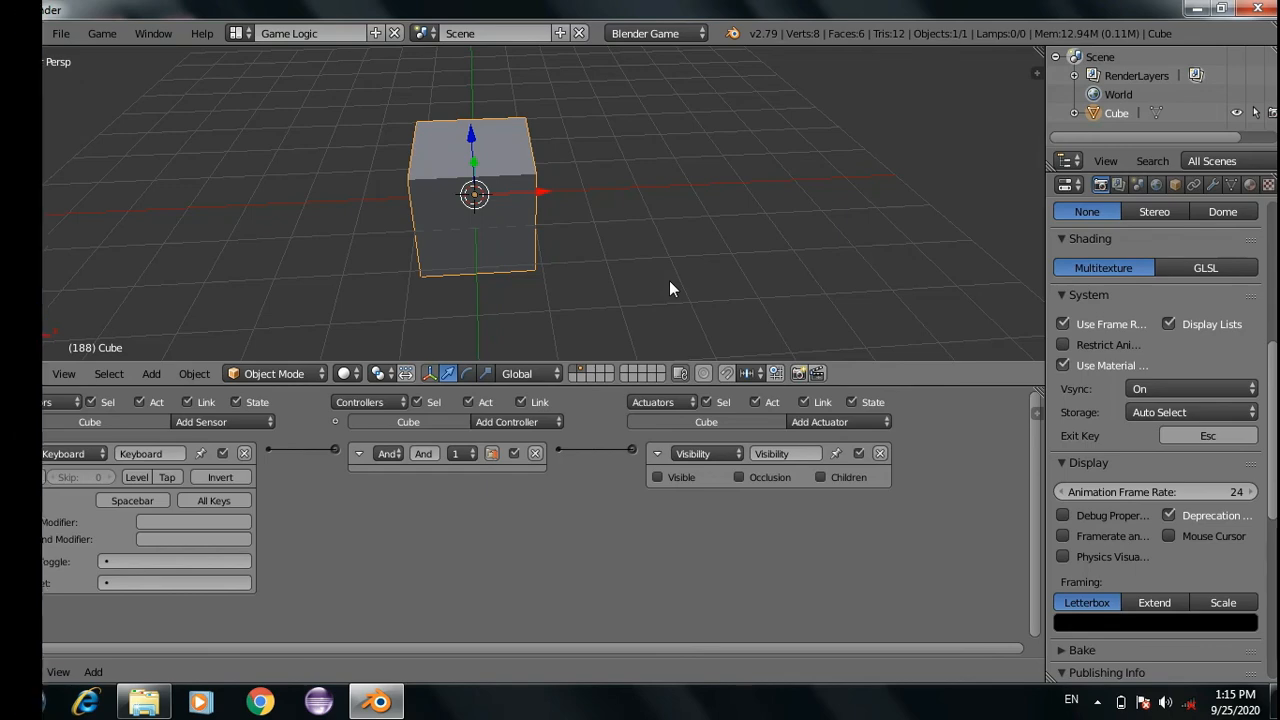